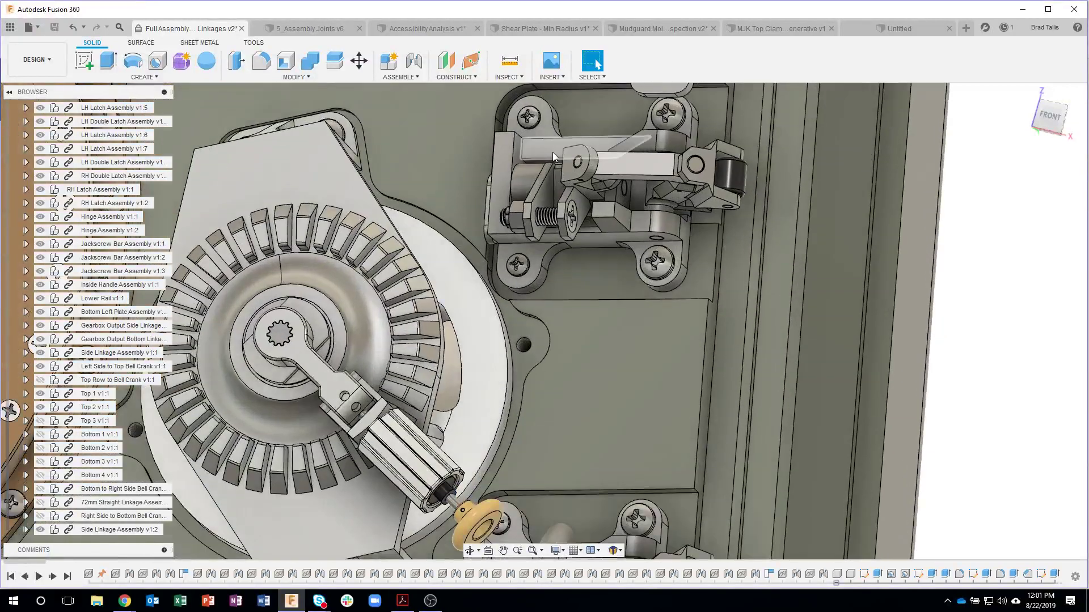
Step: Isolate the Latch Base - RH component of the latch beside the round gear mechanism
middle_click_drag(553, 152, 574, 262)
scroll(575, 263, "up", 3)
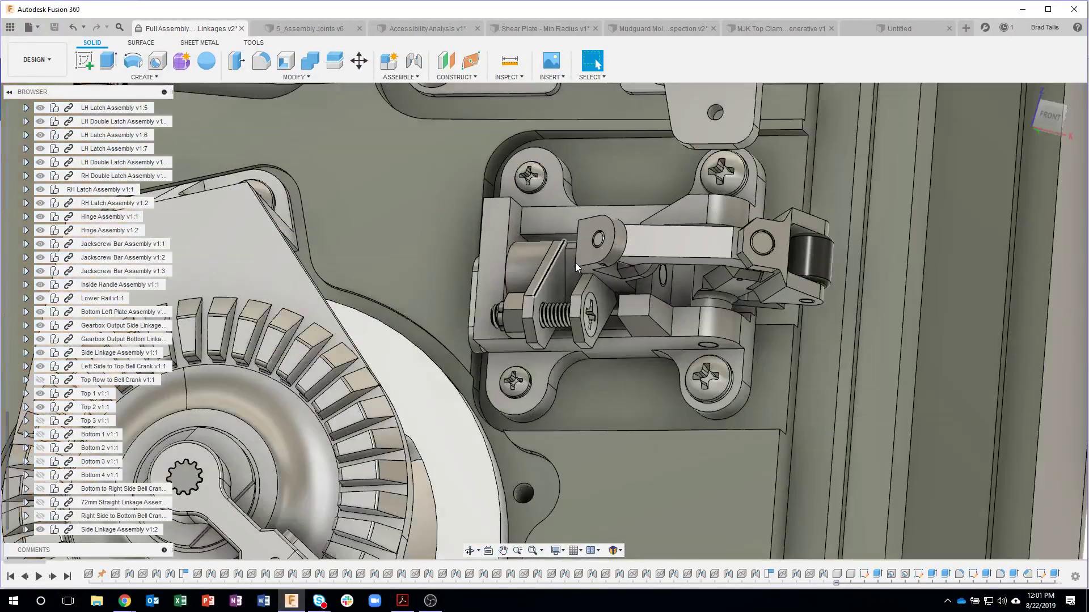
left_click(546, 365)
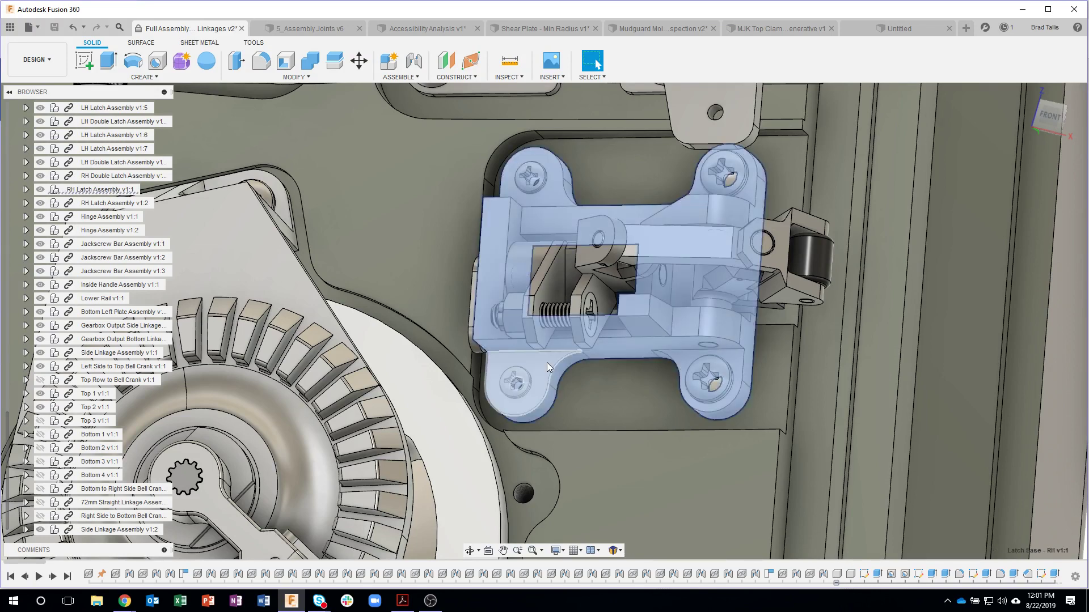
right_click(546, 362)
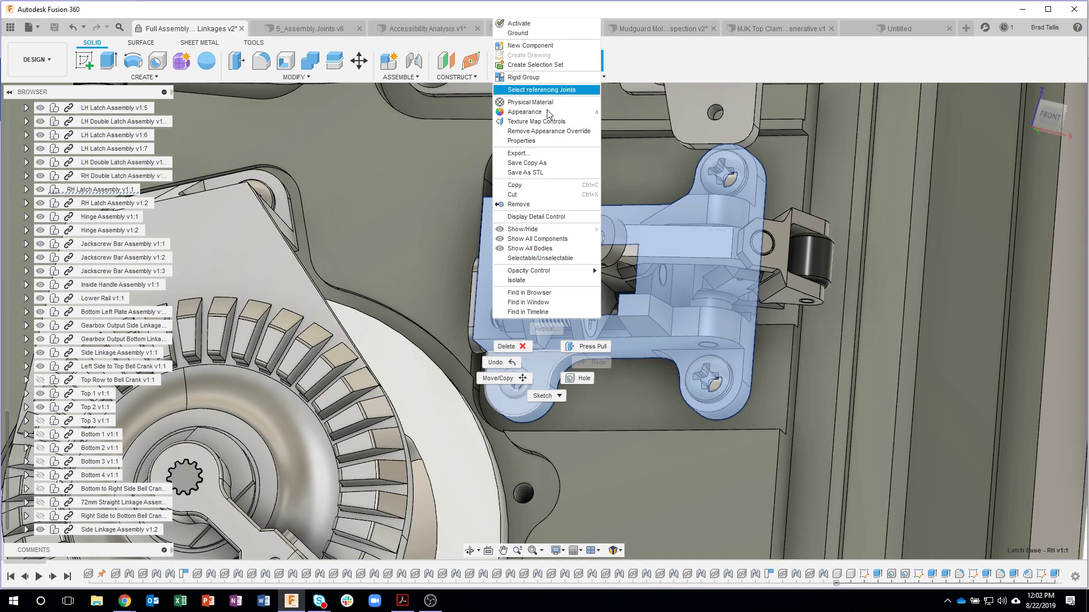
left_click(537, 282)
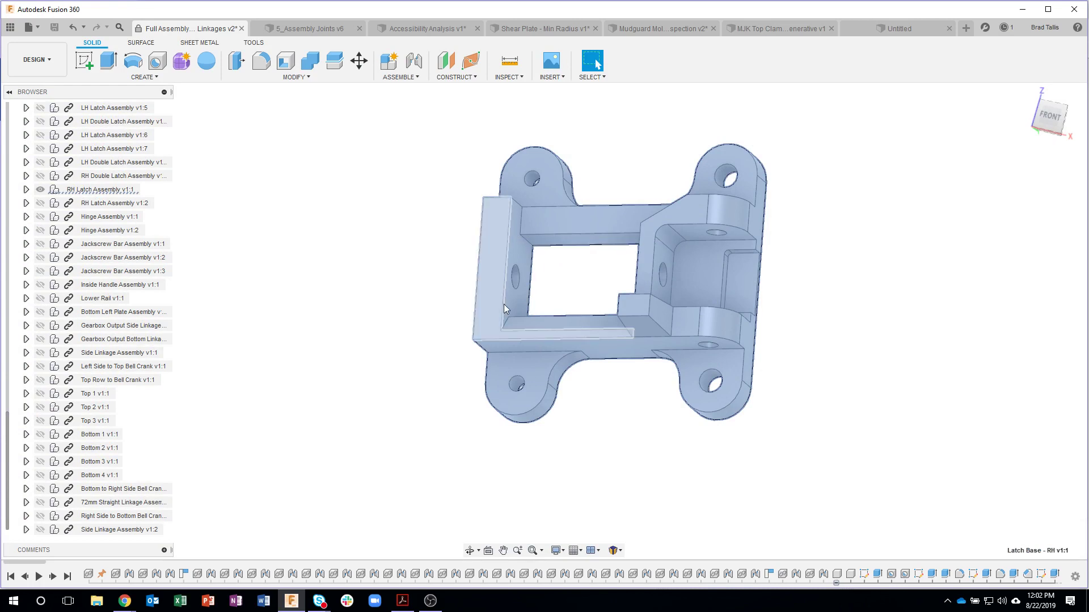
left_click(401, 290)
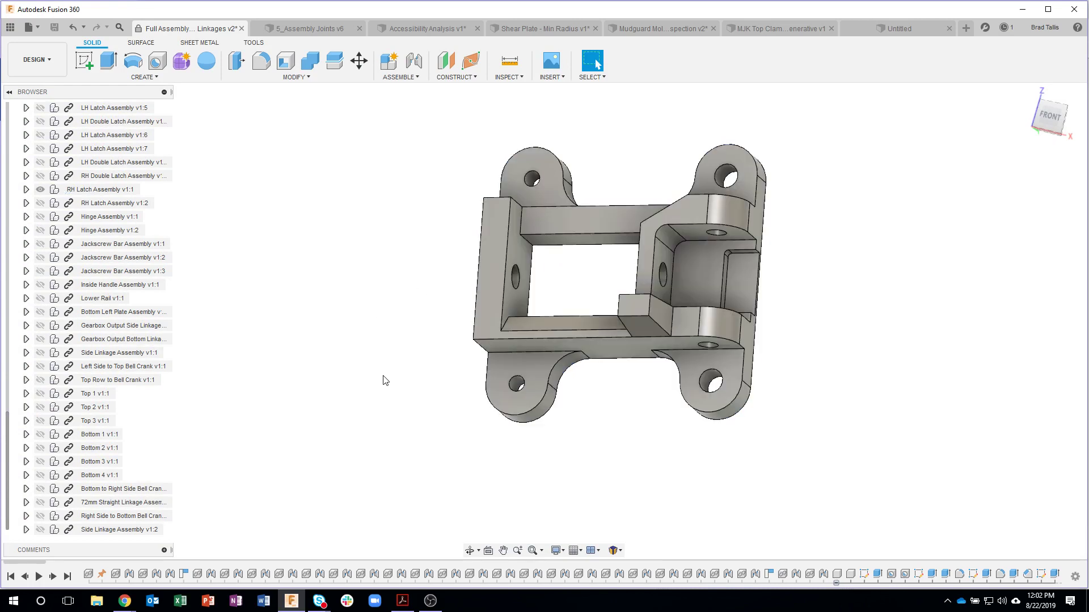
Step: Unisolate the Latch Base - RH component and bring the full door assembly back into view
left_click(533, 366)
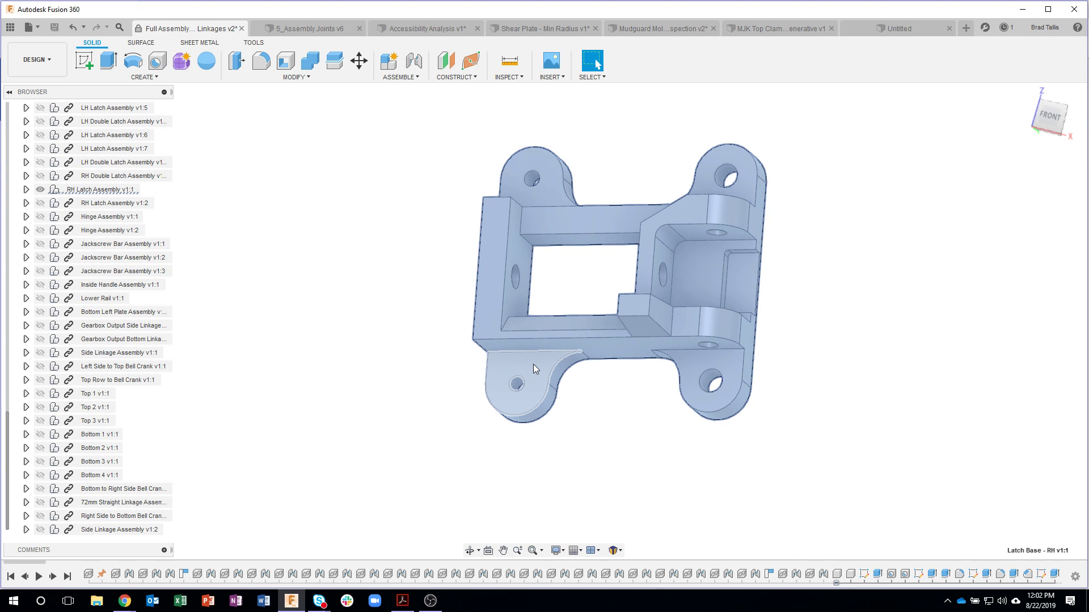
right_click(533, 364)
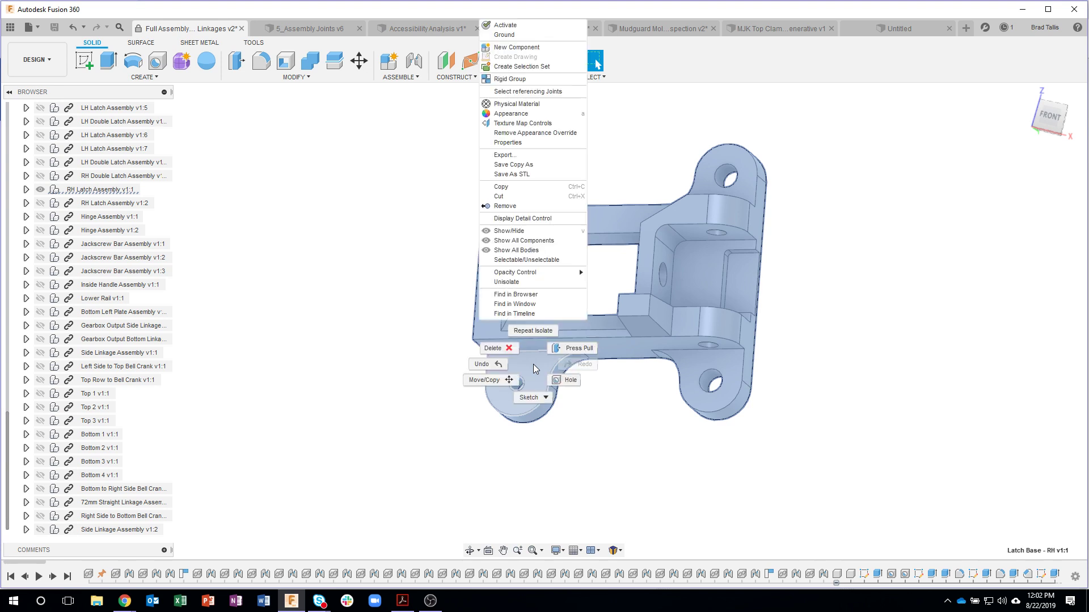
left_click(532, 283)
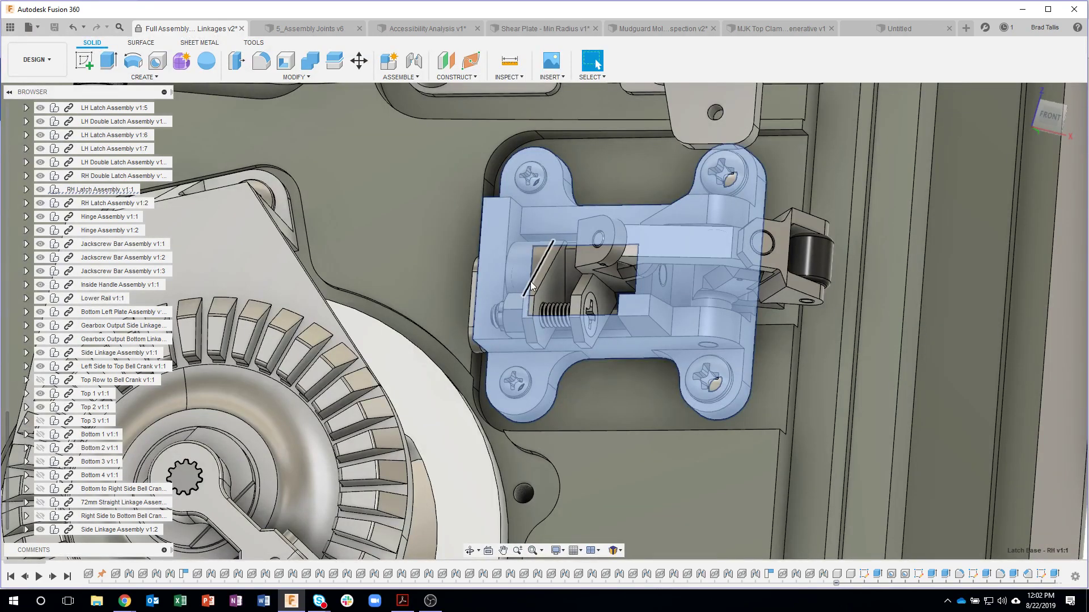
scroll(629, 321, "down", 5)
scroll(814, 287, "down", 2)
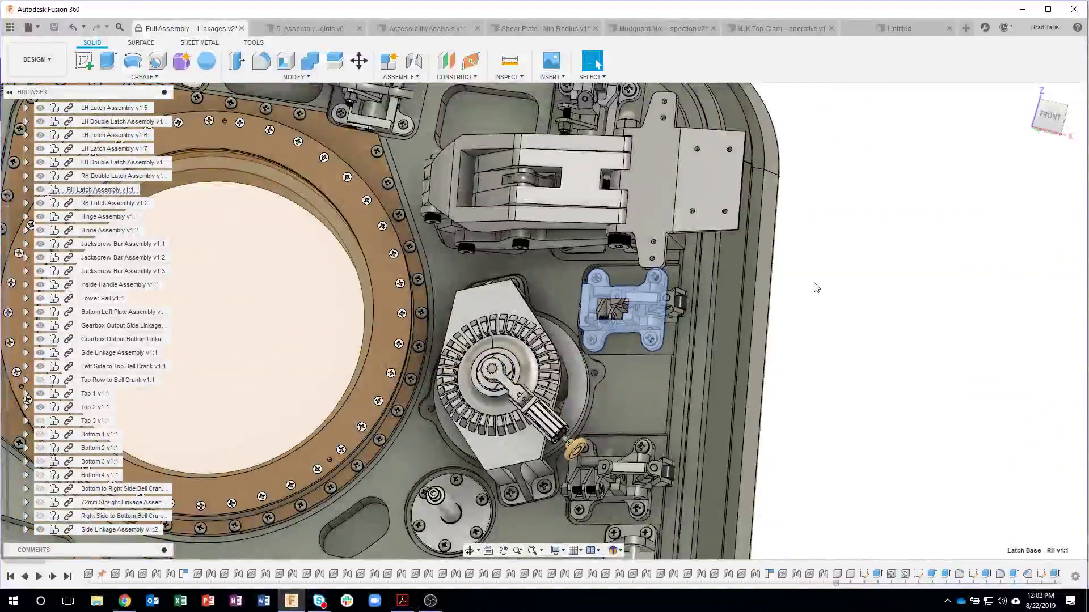
left_click(809, 297)
scroll(810, 297, "down", 5)
middle_click_drag(821, 341, 874, 318, "shift")
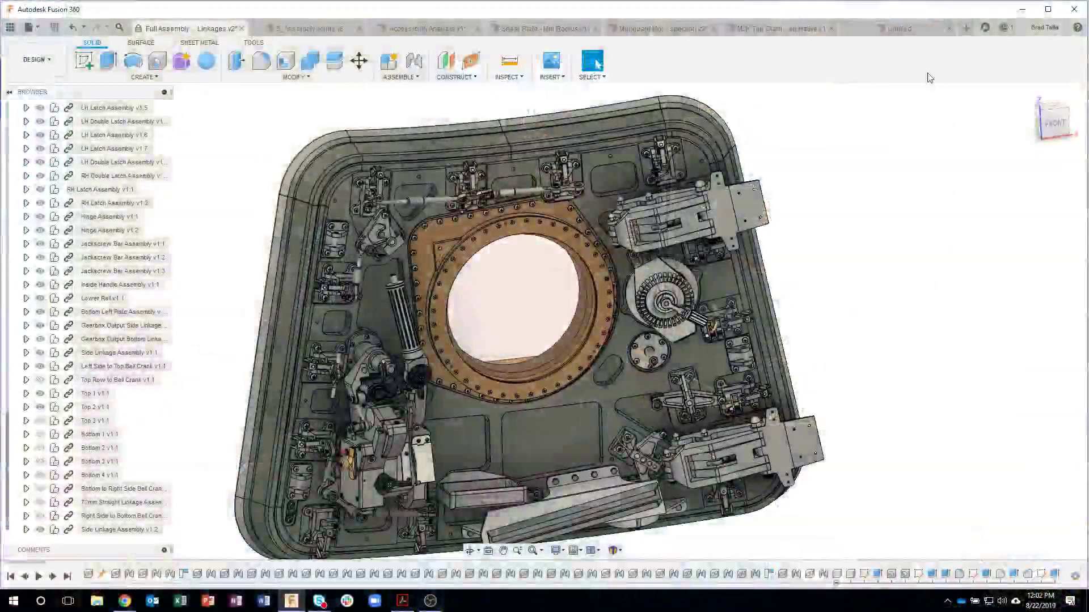
Step: Switch to the Untitled design, start a sketch on the front plane, and draw a center-diameter circle above the origin
left_click(899, 29)
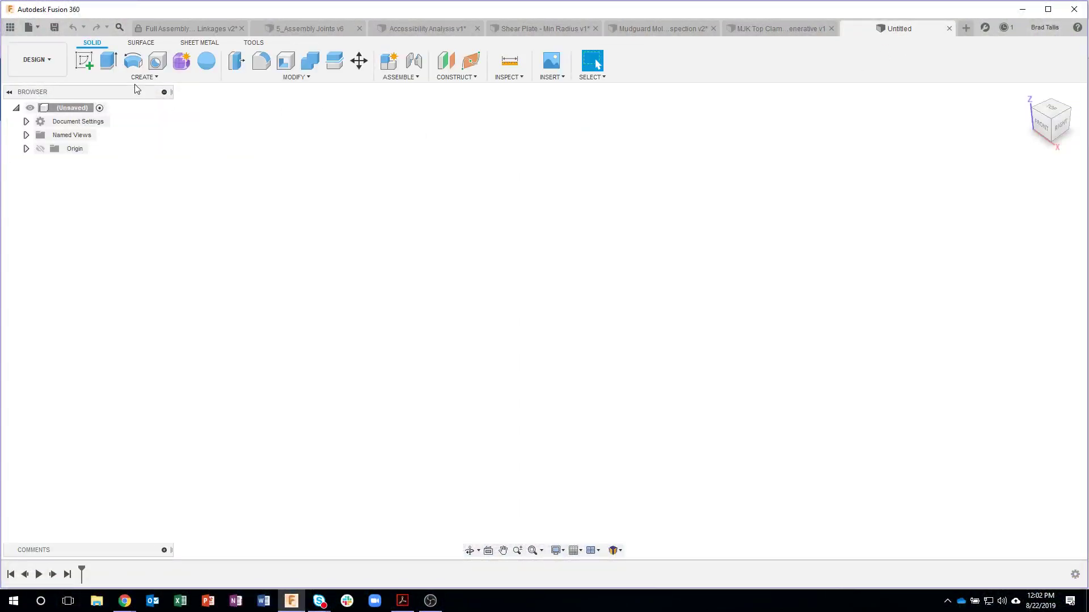
left_click(84, 60)
left_click(571, 299)
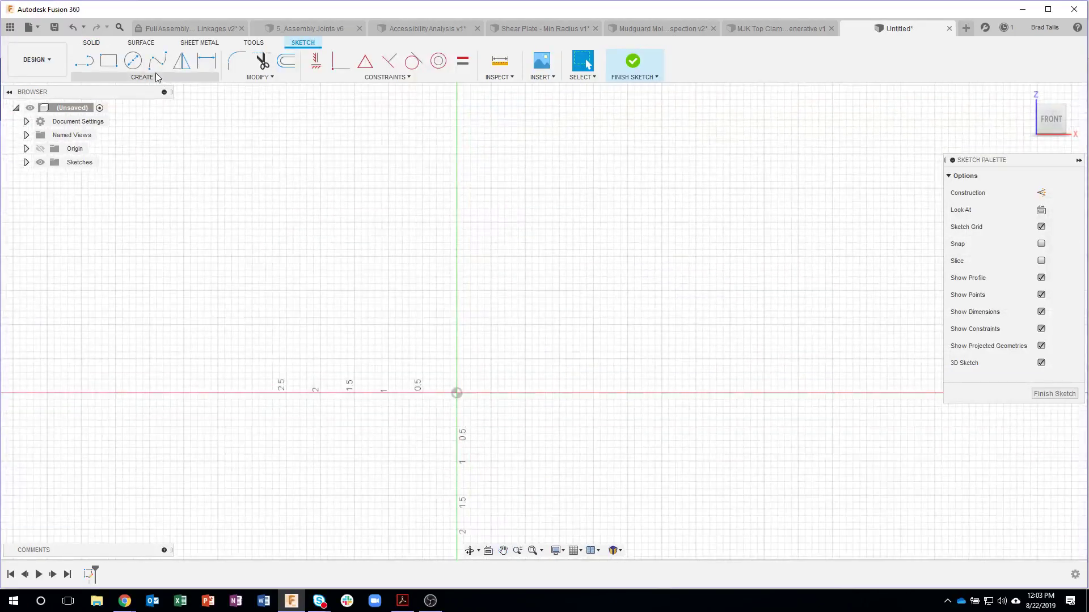
left_click(133, 60)
left_click(509, 213)
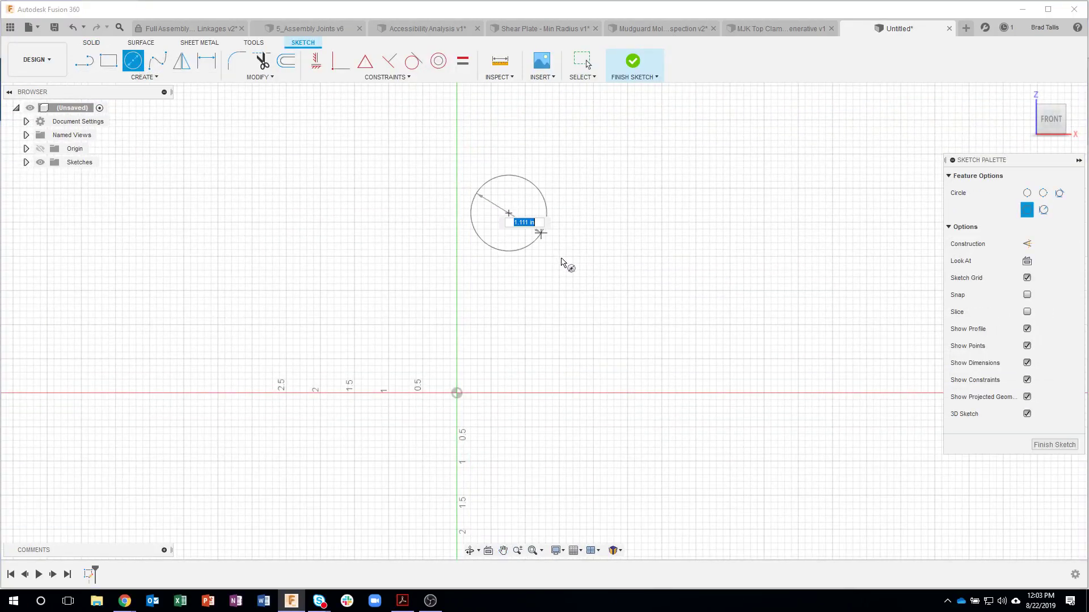
left_click(579, 285)
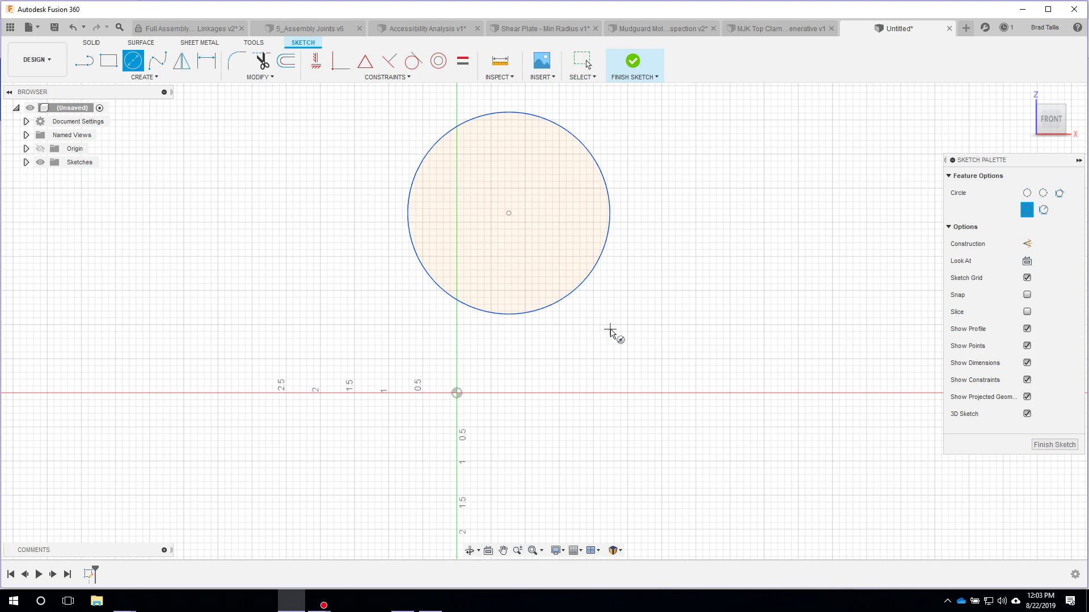
key("Escape")
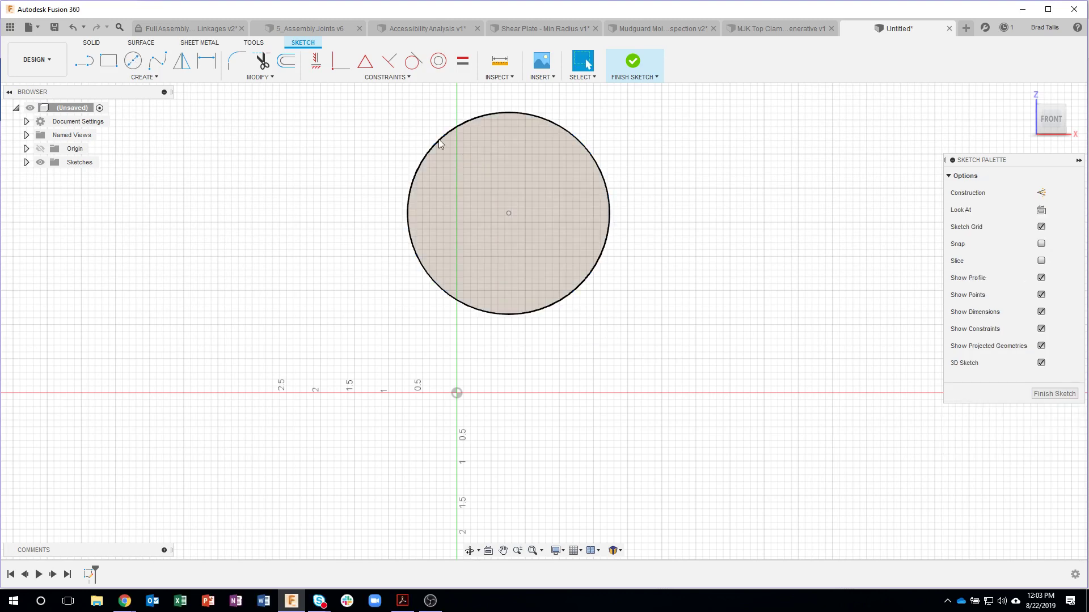
Step: Try to draw a line tangent to the circle's right side, running down just below the horizontal axis, and undo it
left_click(86, 62)
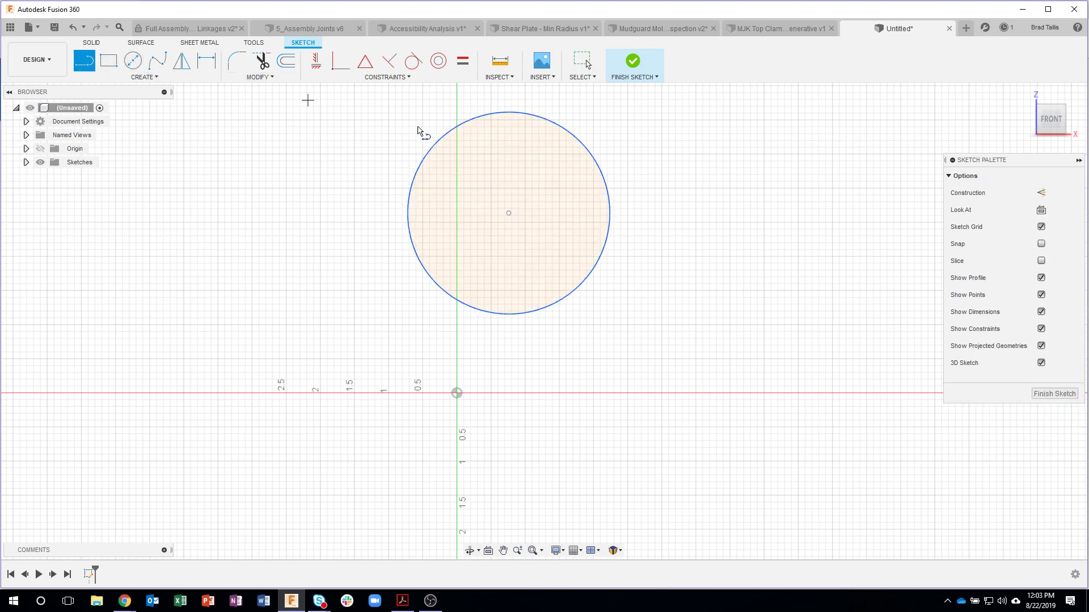
left_click(580, 146)
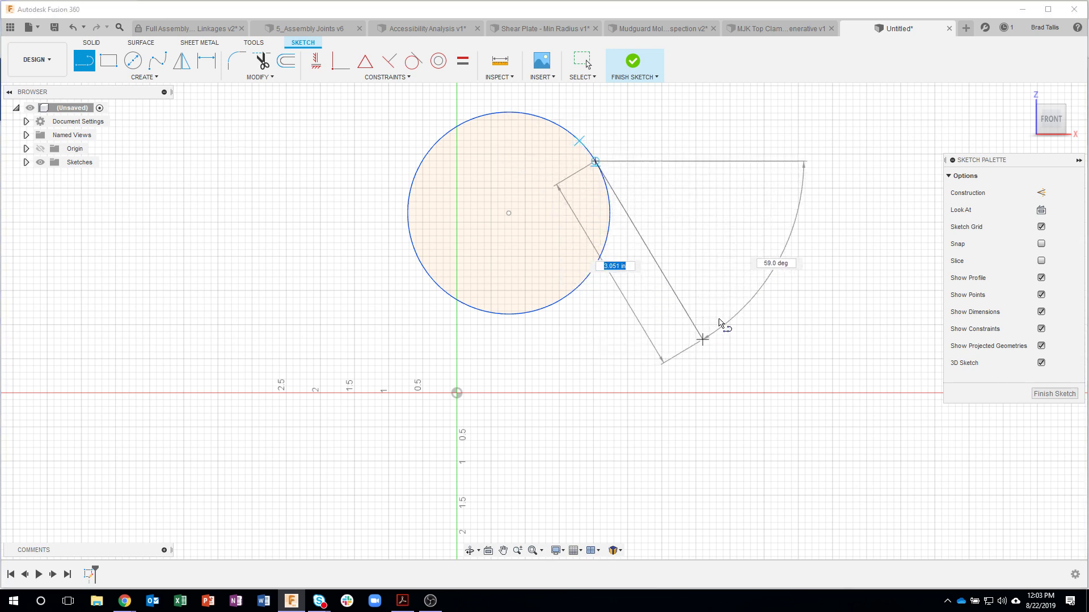
left_click(696, 409)
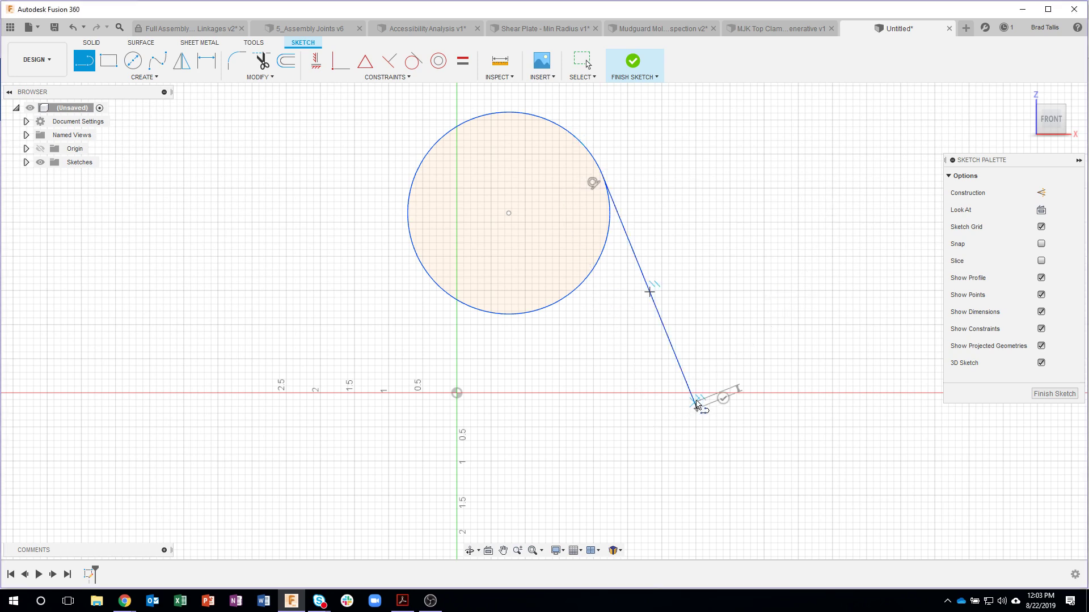
key("Escape")
key("ctrl+z")
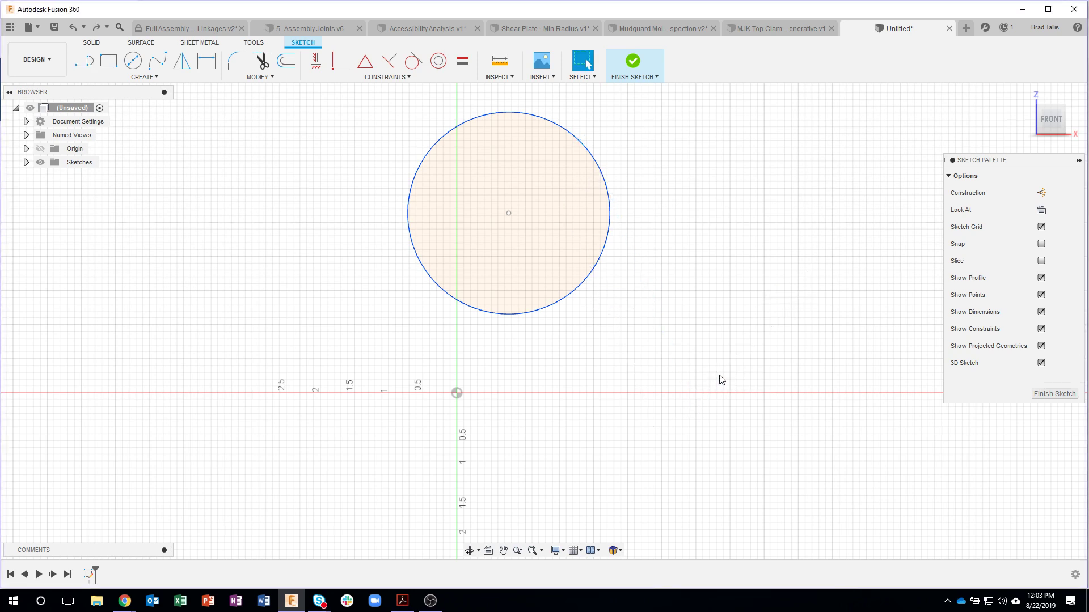
Step: Draw a tangent line from the circle's right side down to a point below the horizontal axis
left_click(84, 61)
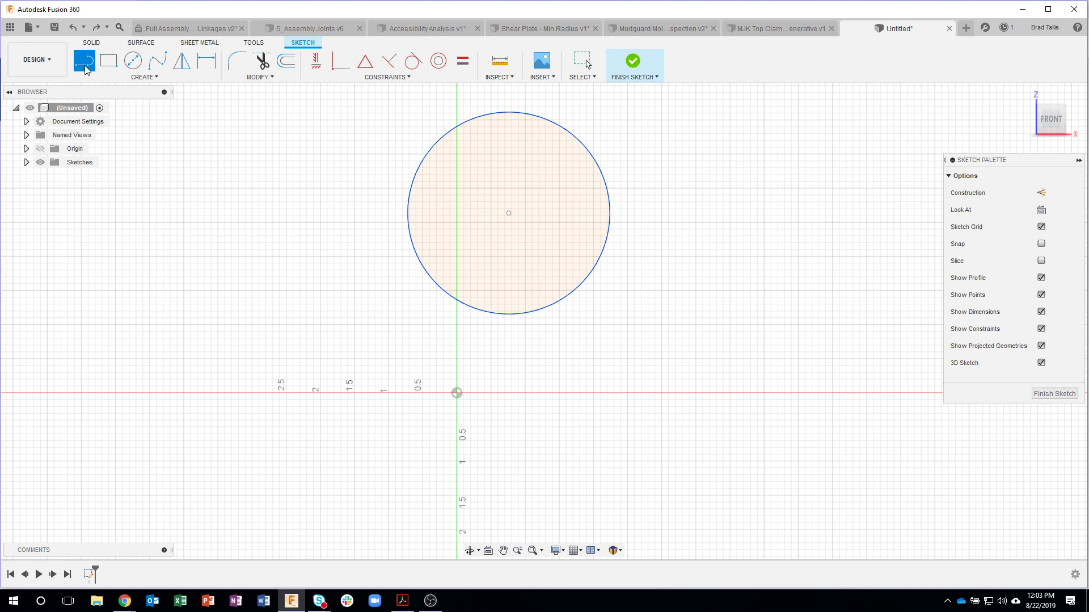
left_click(560, 126)
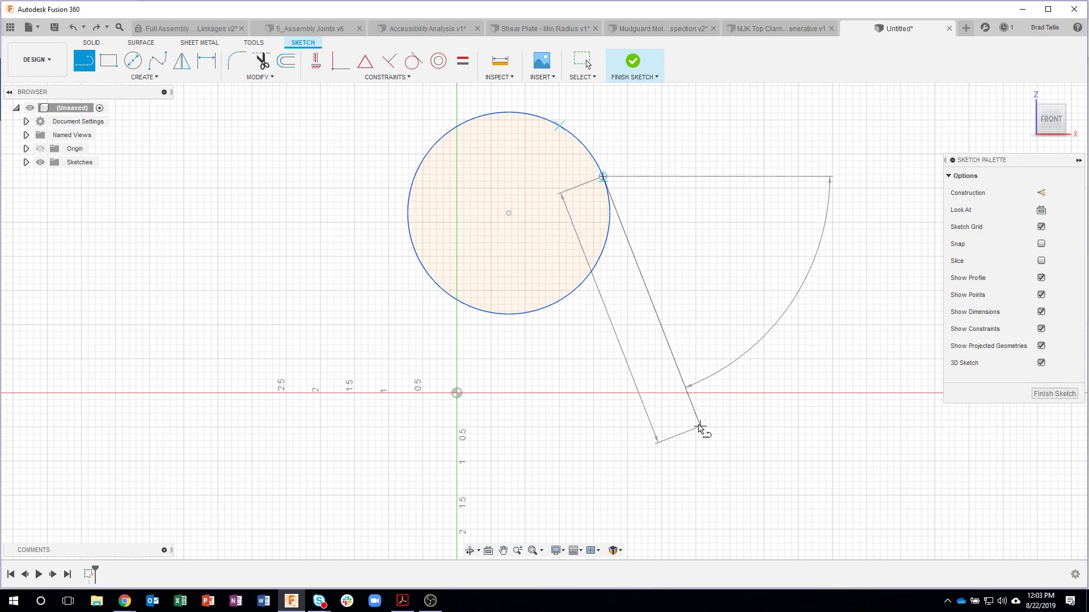
left_click(711, 410)
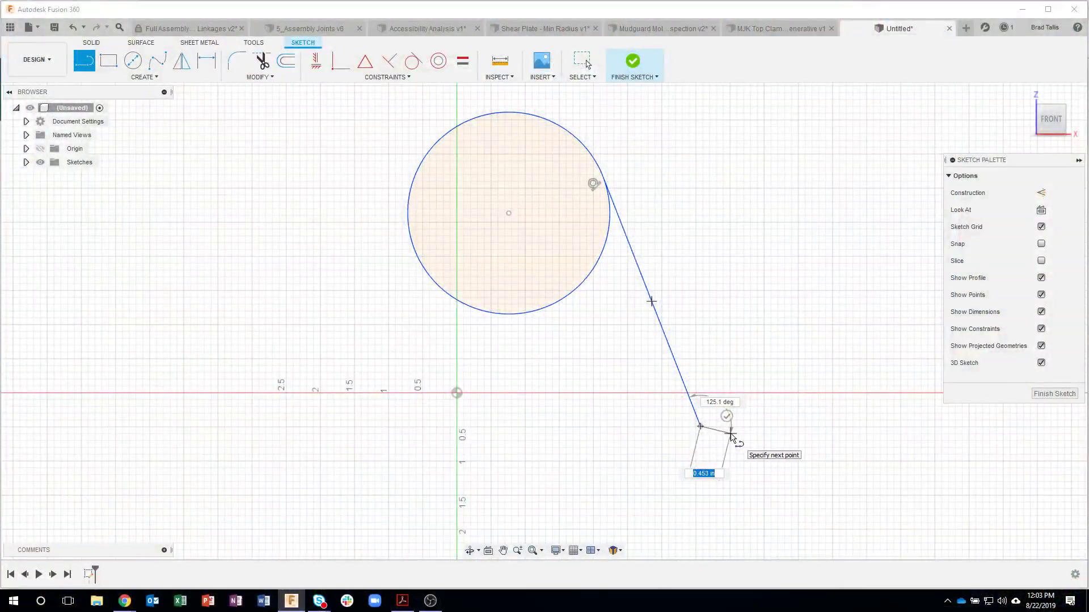
key("Escape")
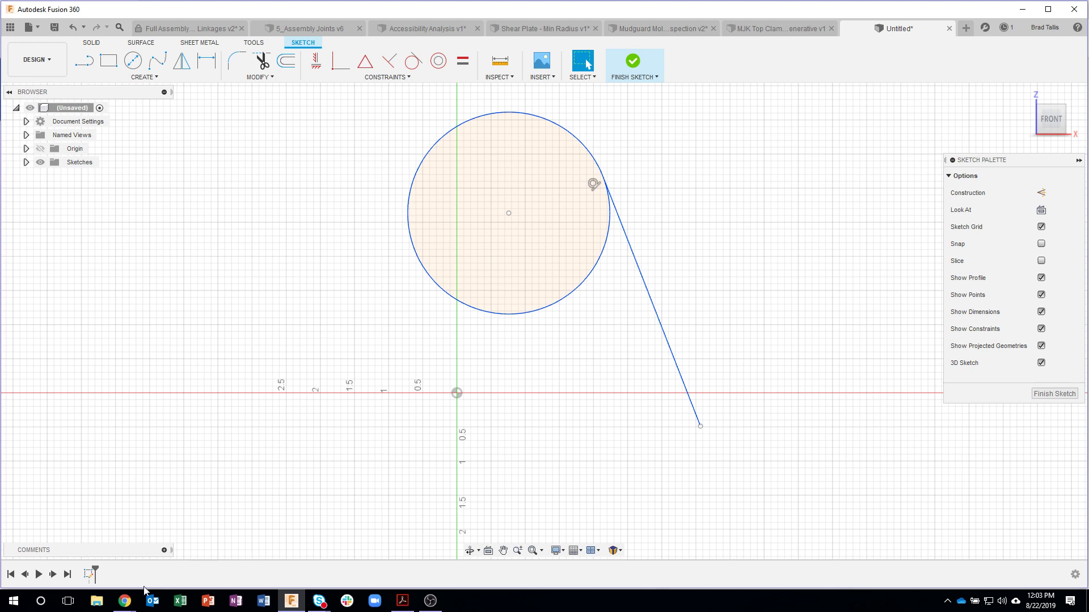
Step: Switch to Chrome and check the plural forms of "vertex" in the Merriam-Webster entry, including "vertexes", before returning to Fusion 360
mouse_move(124, 602)
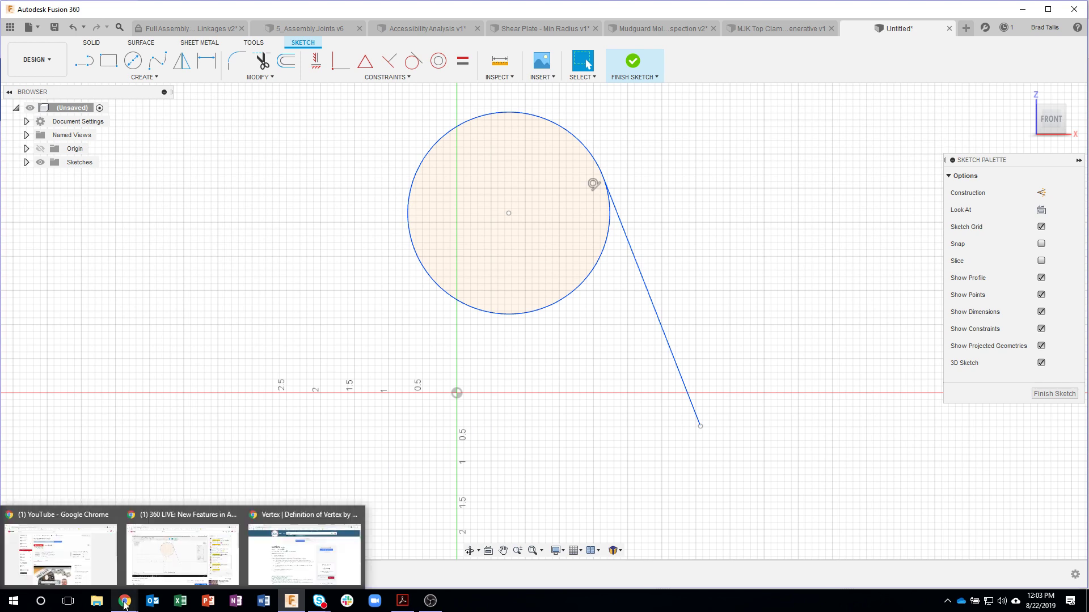
left_click(257, 563)
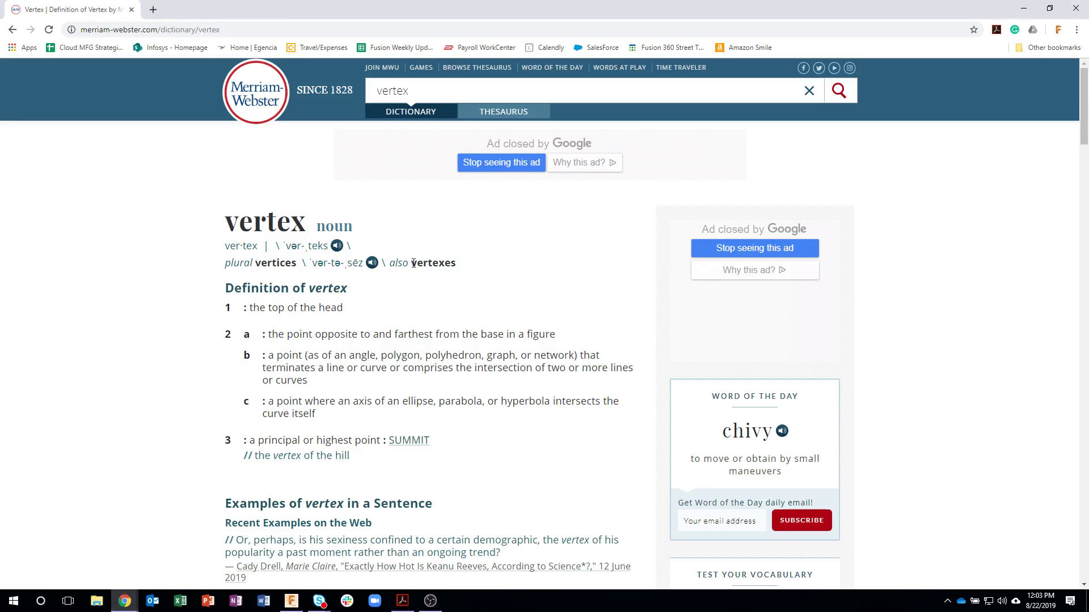
left_click_drag(413, 263, 466, 268)
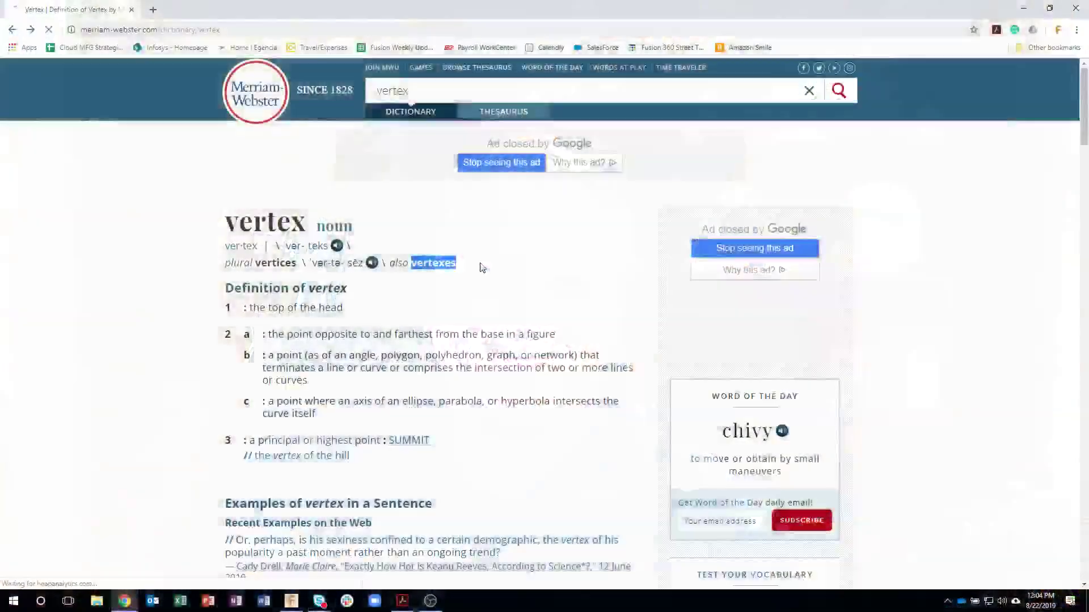
key("alt+Left")
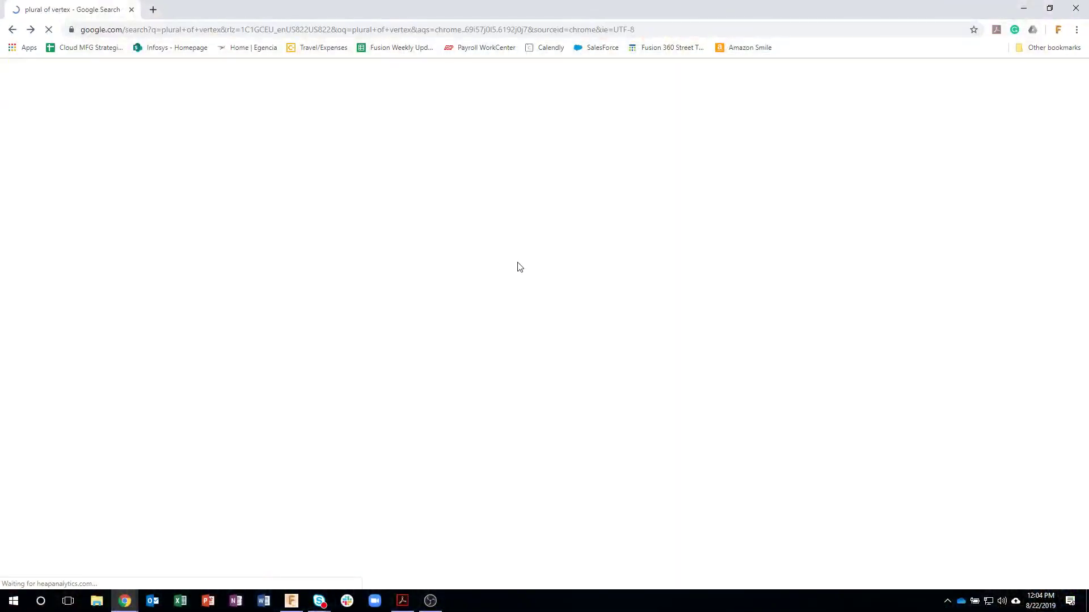
left_click(1024, 8)
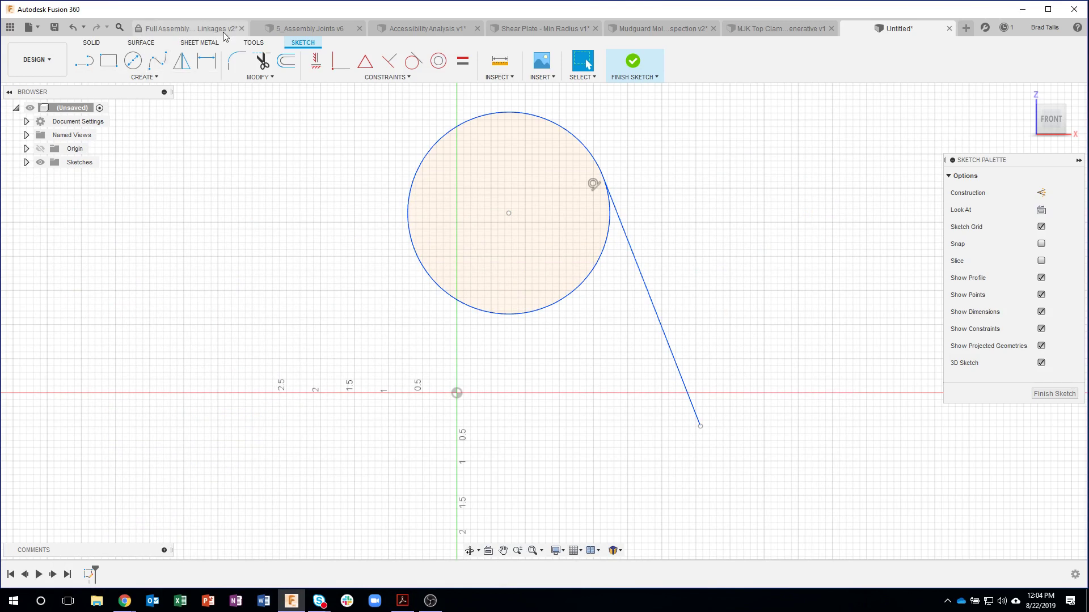
Step: Close the Untitled design without saving and return to the Full Assembly with Linkages design
left_click(948, 29)
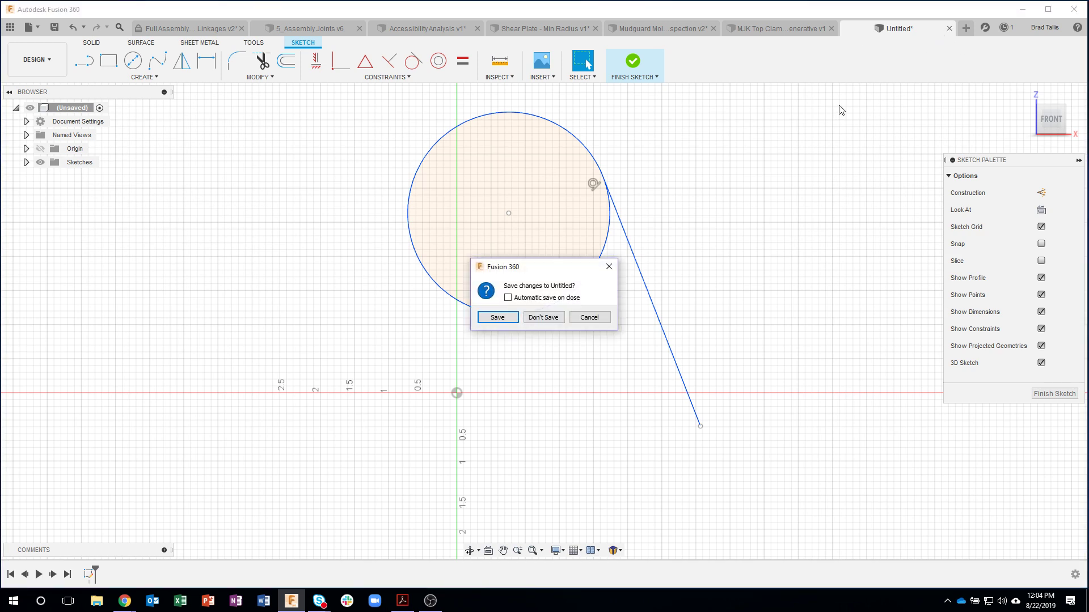
left_click(530, 319)
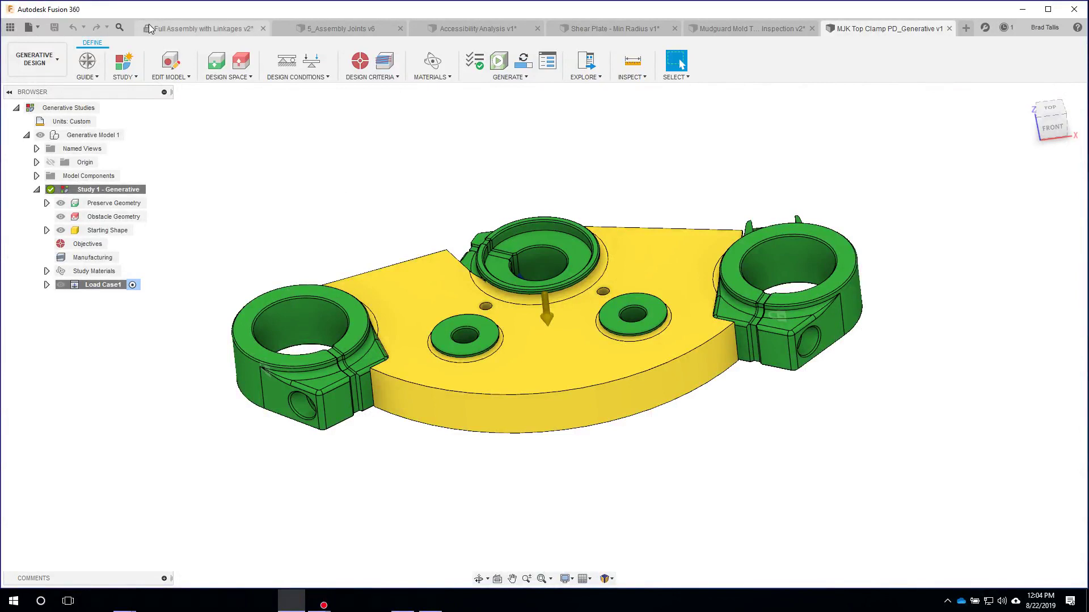
left_click(203, 29)
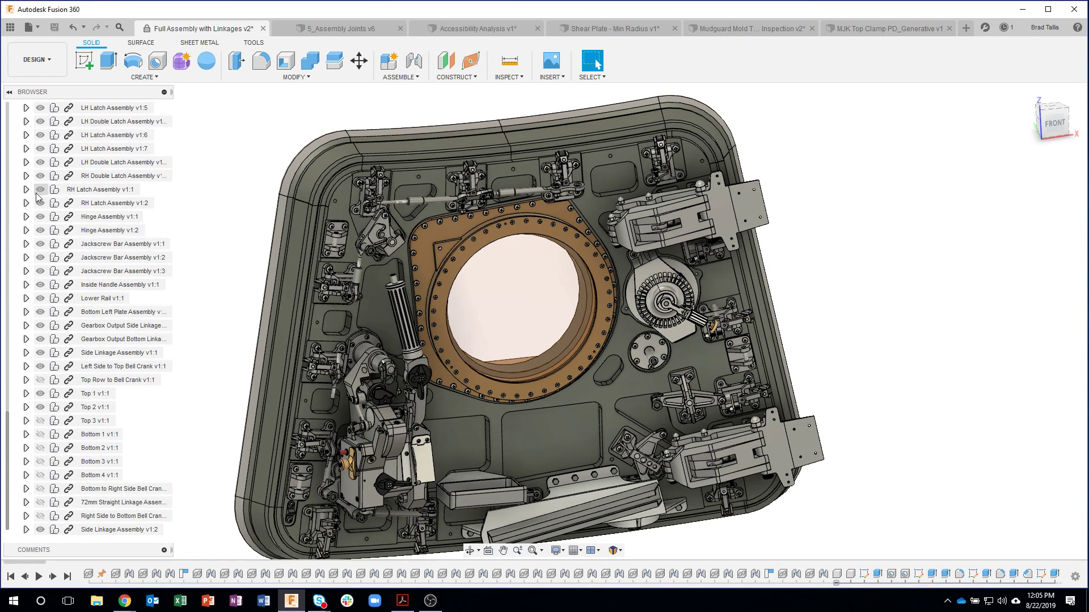
left_click(37, 233)
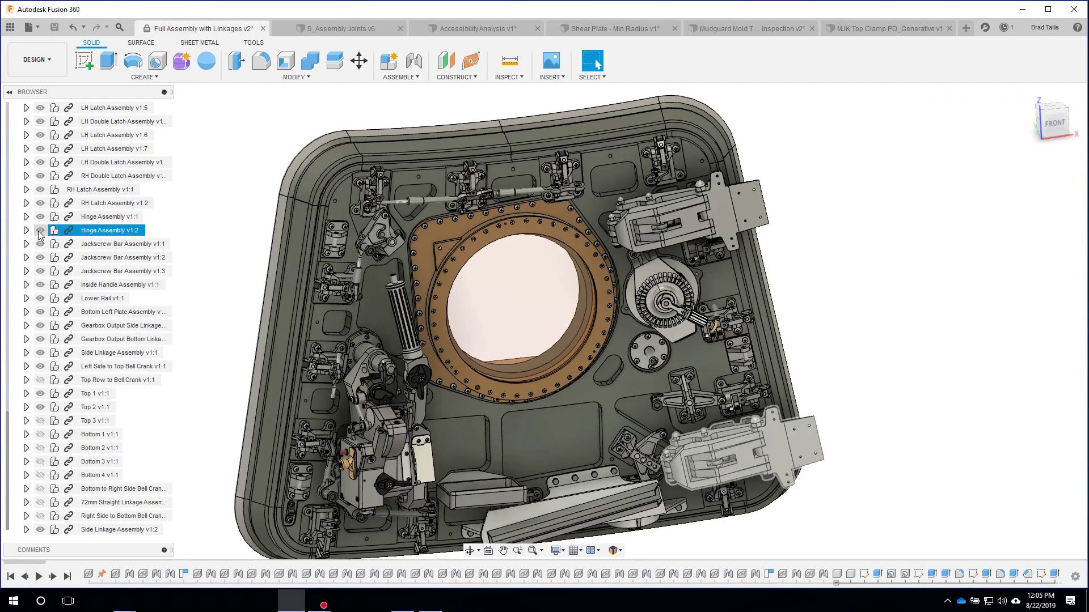
left_click(40, 220)
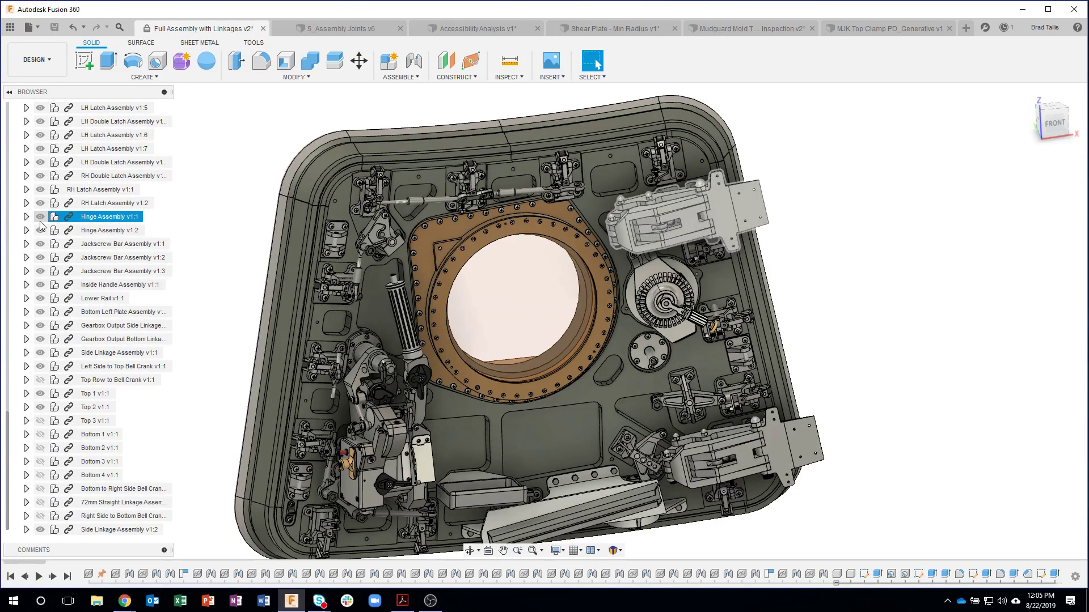
left_click(40, 367)
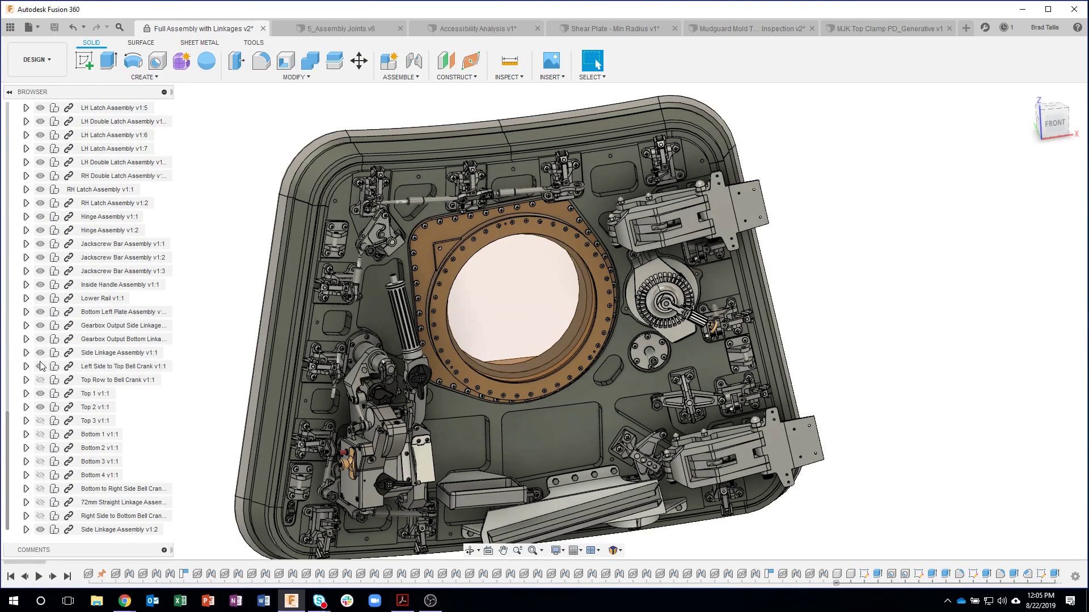
left_click(41, 407)
left_click(43, 435)
Step: Review the general user-interface preferences and leave them without changing any setting
left_click(1044, 28)
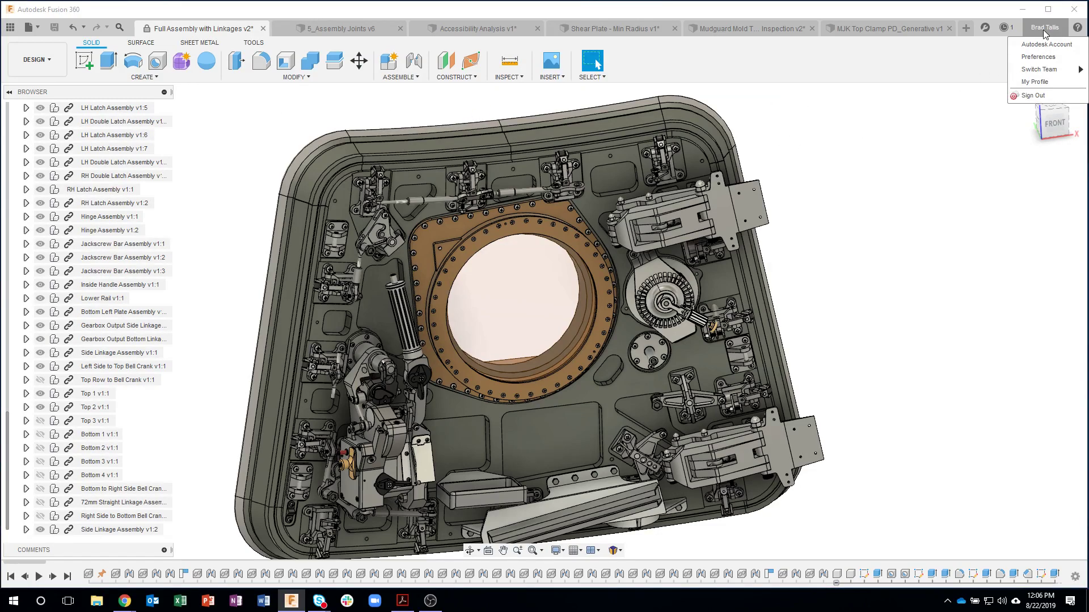
left_click(1037, 57)
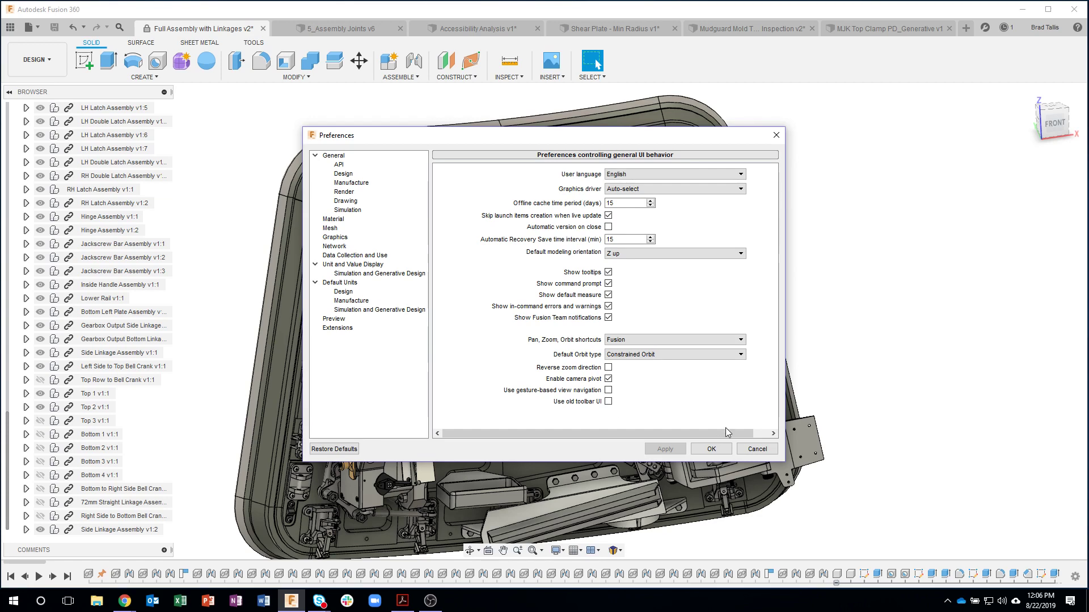
left_click(757, 449)
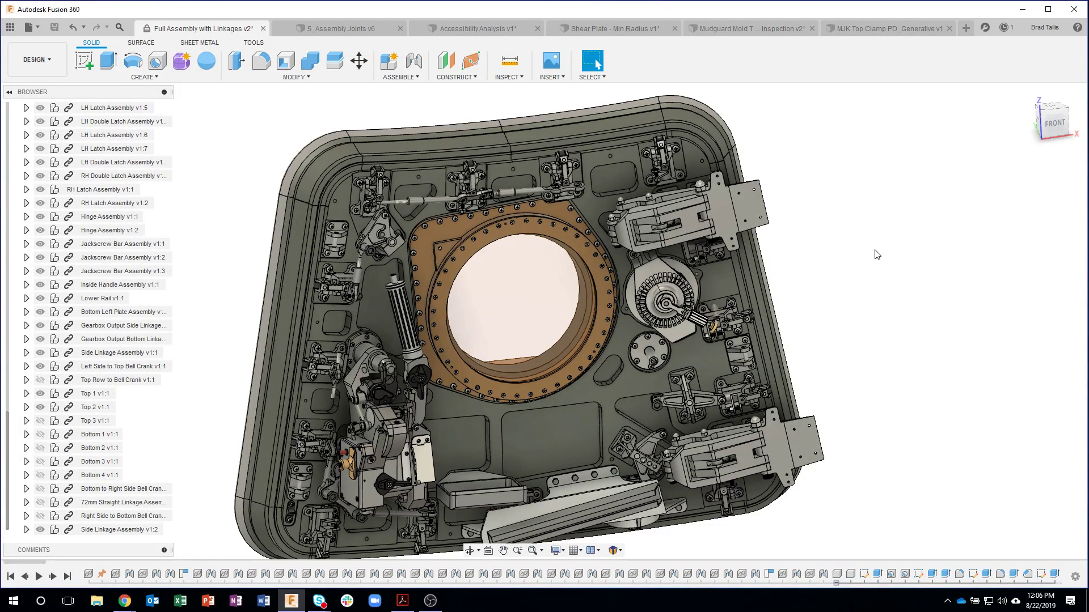
Step: Create a new design and start a sketch on the front (XZ) plane
left_click(966, 28)
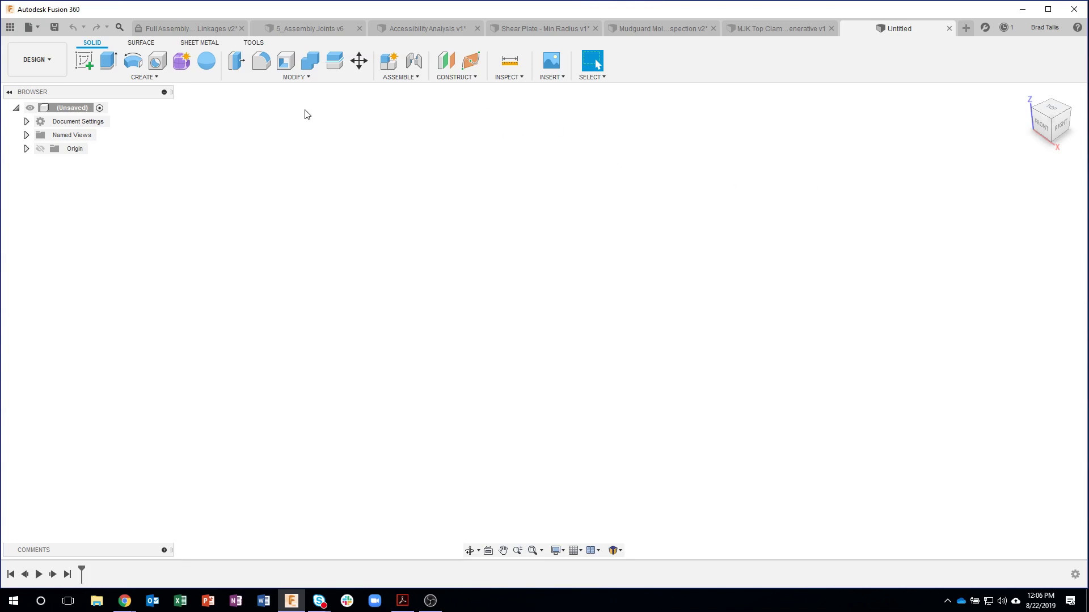
left_click(88, 62)
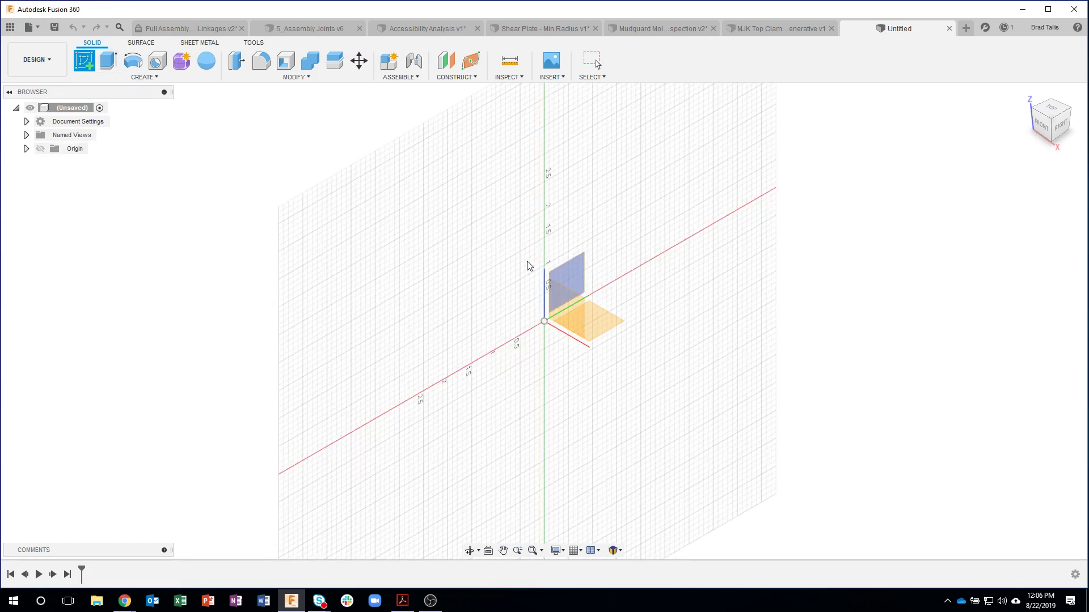
left_click(575, 307)
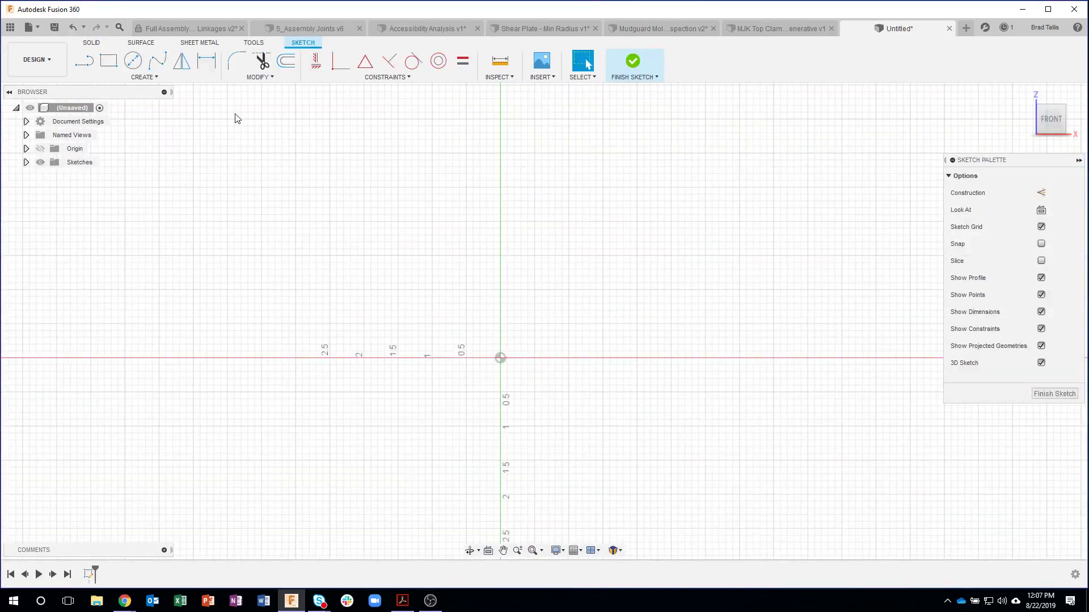
Step: Sketch a center rectangle about 18 in wide and 22 in high, centered on the origin
left_click(119, 69)
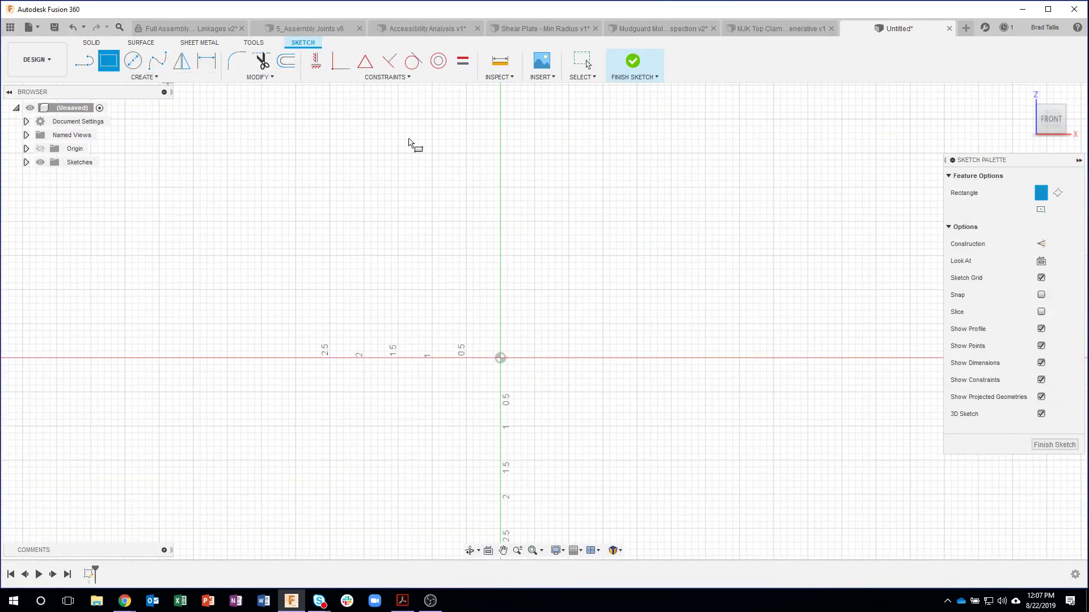
left_click(1041, 210)
left_click(501, 357)
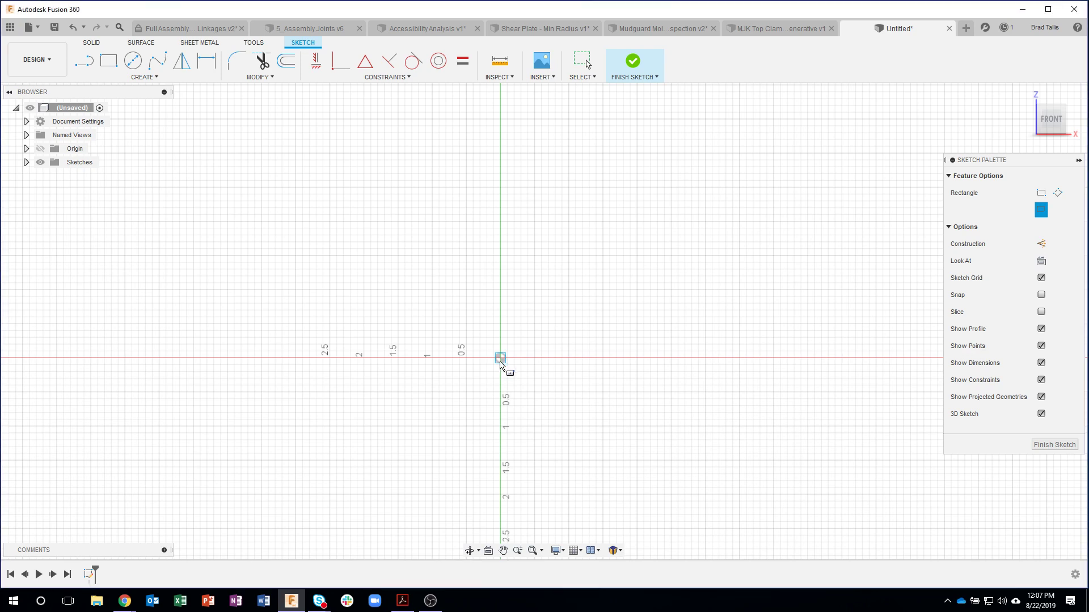
scroll(570, 412, "down", 5)
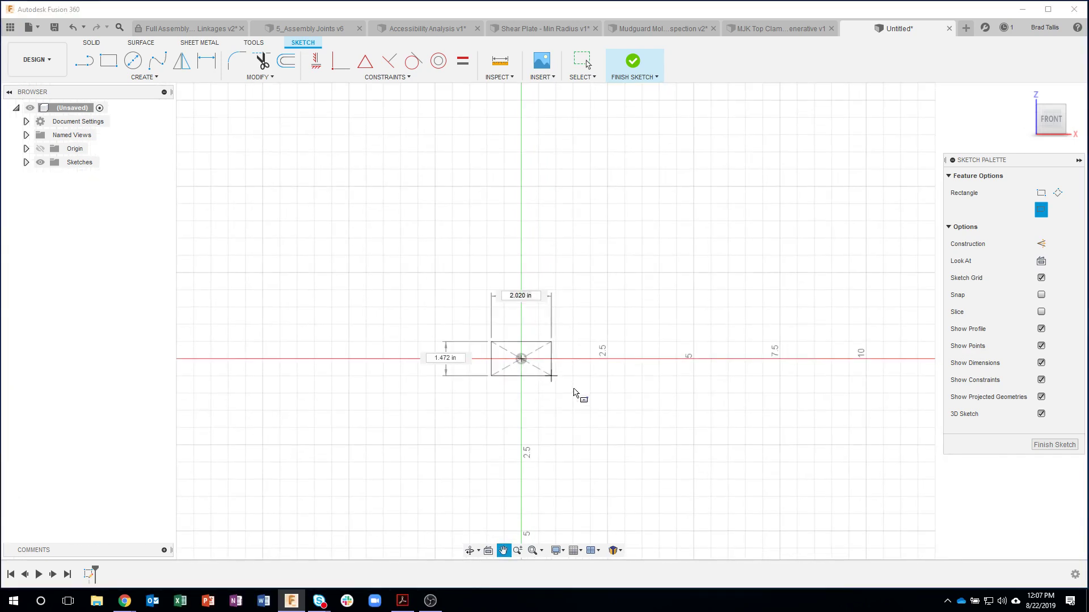
scroll(570, 391, "down", 5)
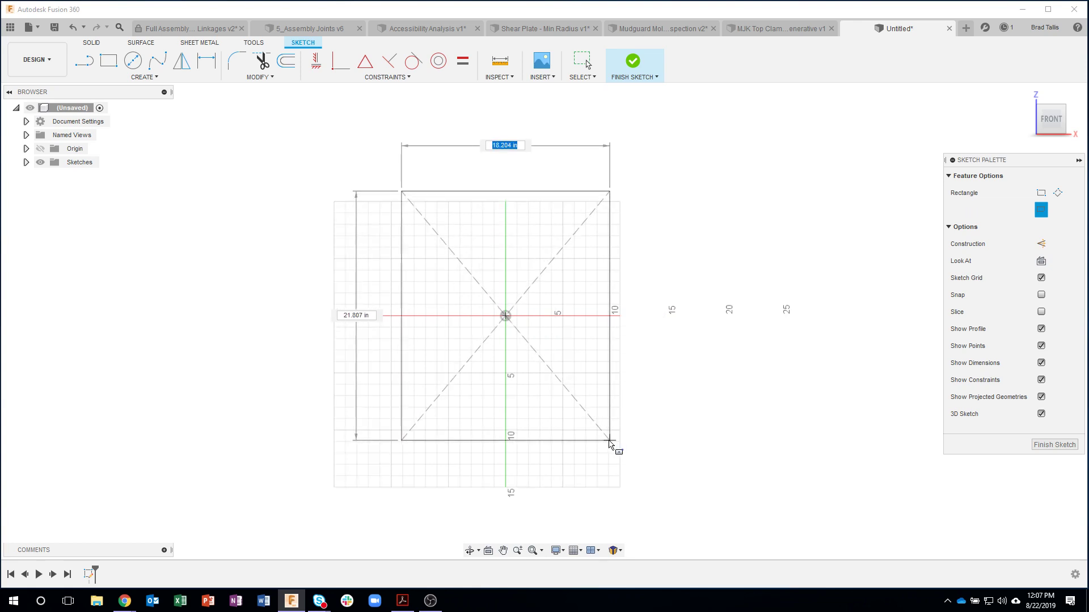
left_click(609, 440)
middle_click_drag(620, 201, 614, 261)
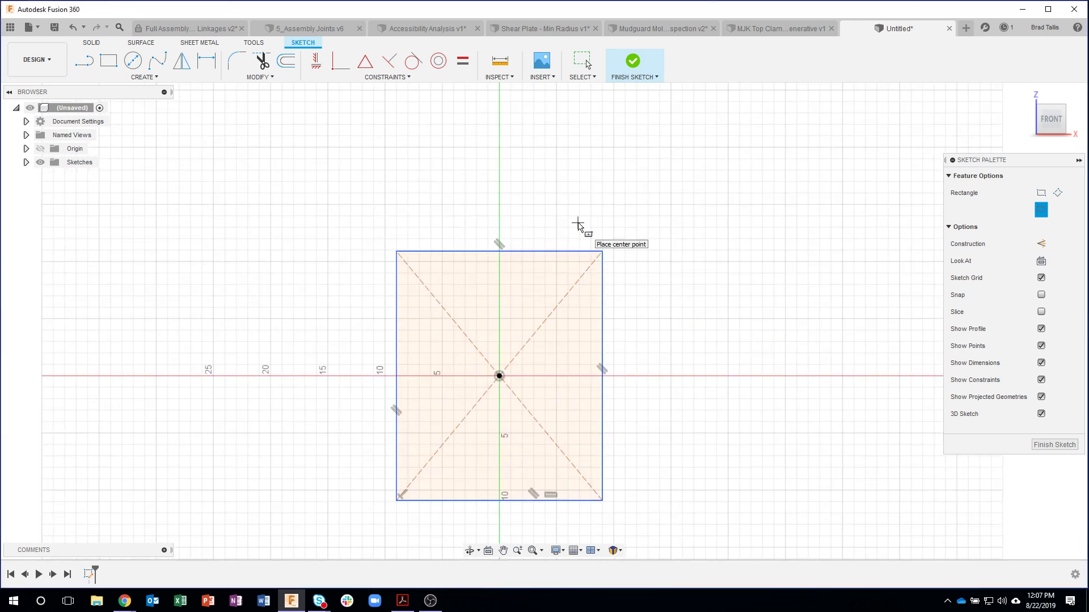
Step: Sketch a circle of a different size centered on each of the rectangle's four corners, the upper-right one about 4.5 in across
key("c")
left_click(396, 251)
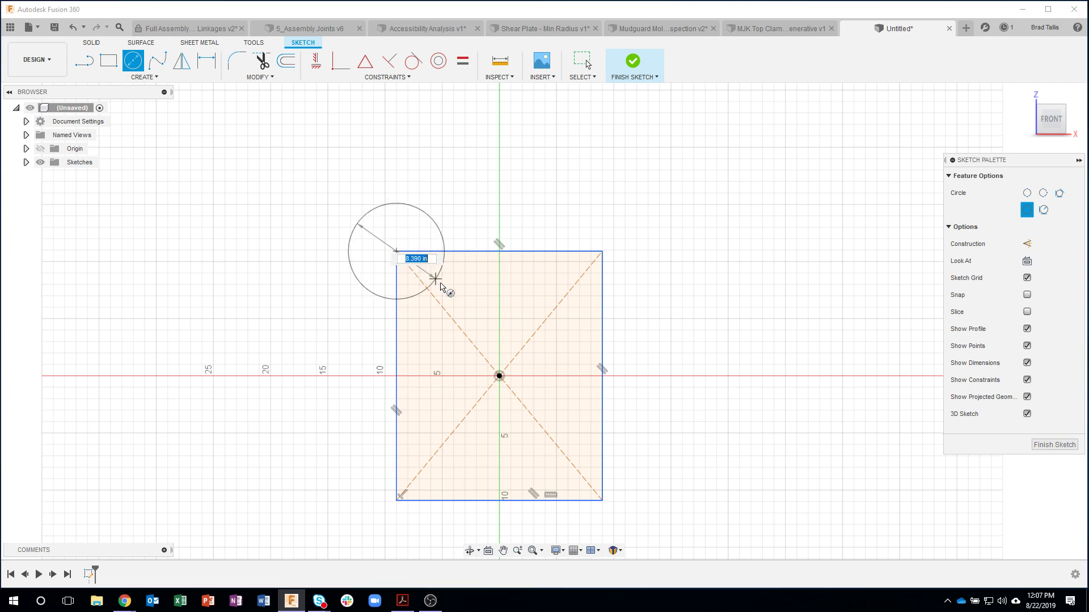
left_click(440, 281)
left_click(602, 251)
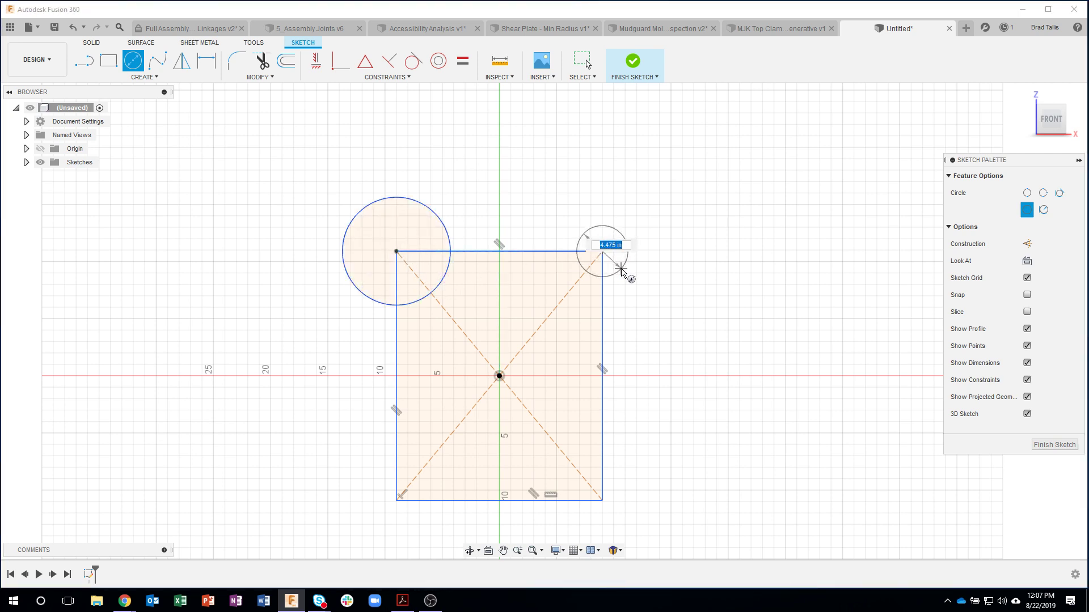
left_click(621, 267)
left_click(396, 500)
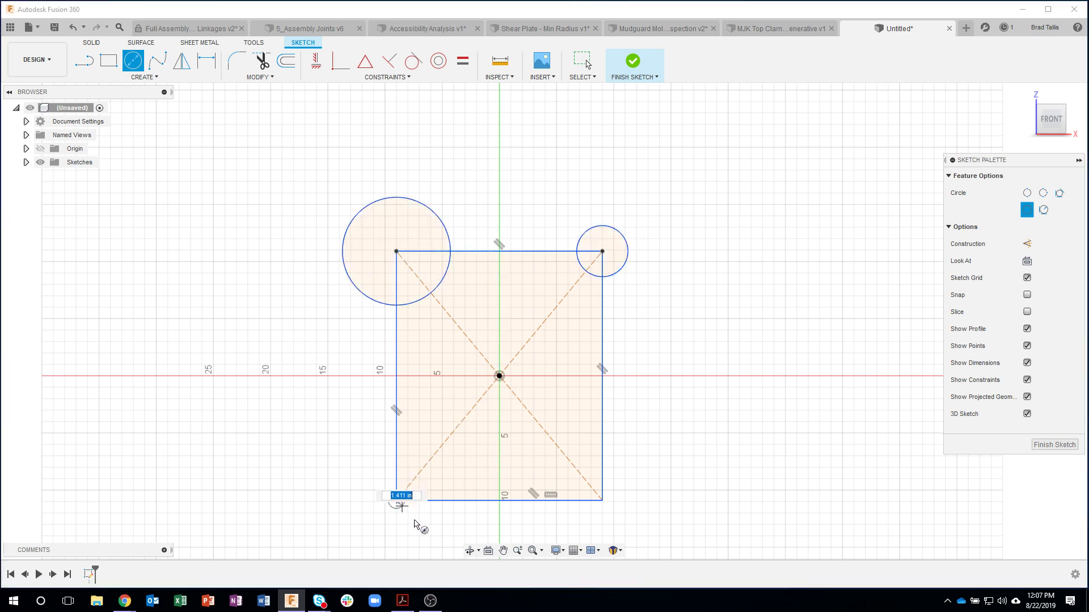
left_click(424, 524)
left_click(602, 500)
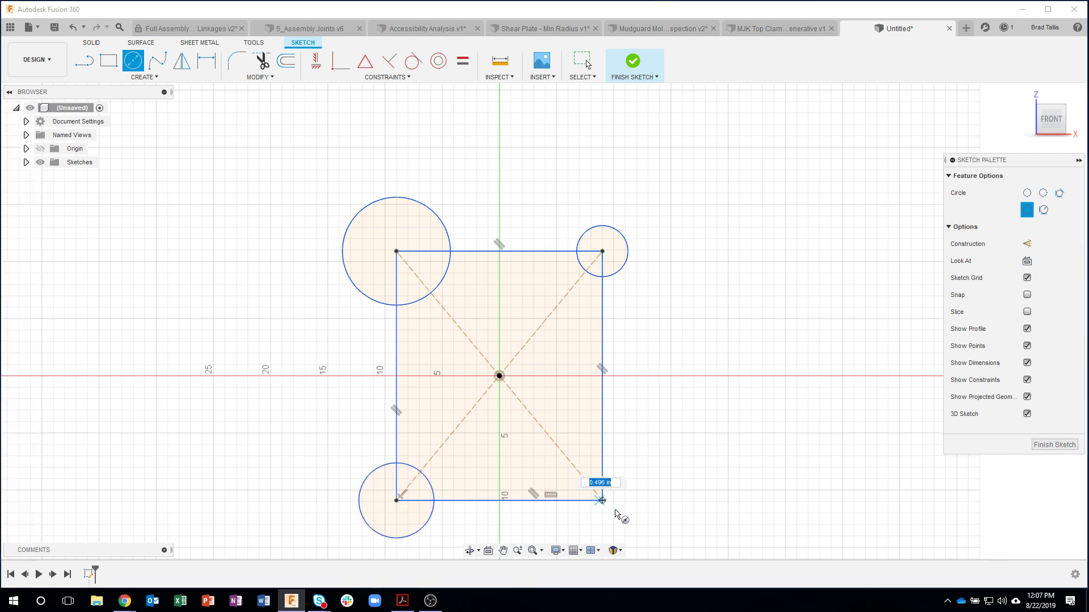
left_click(632, 518)
key("Escape")
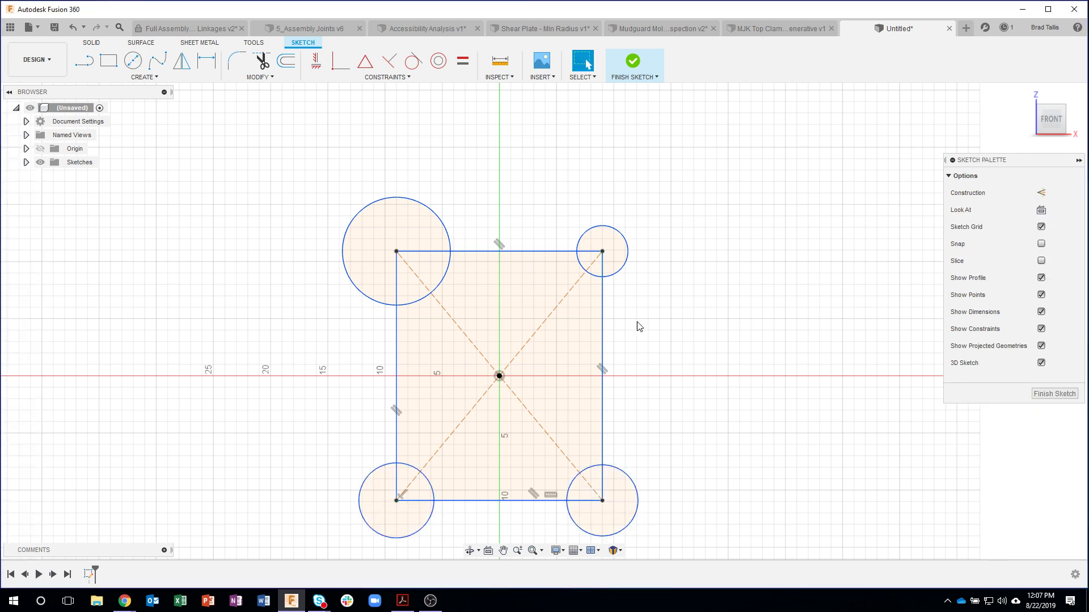
Step: Apply Equal constraints so the other three corner circles match the size of the upper-right circle
left_click(462, 60)
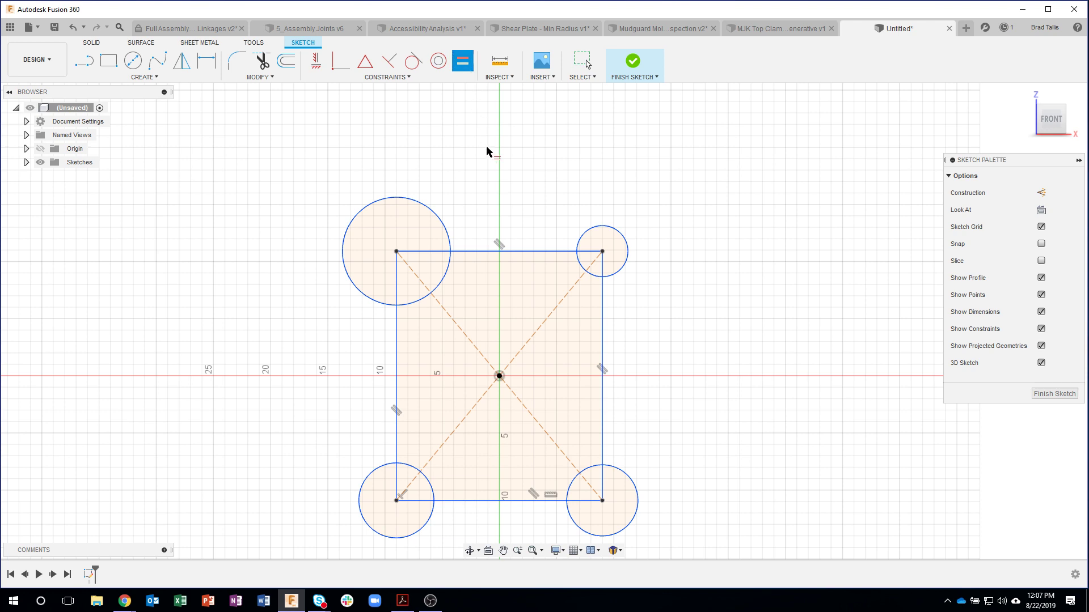
left_click(584, 233)
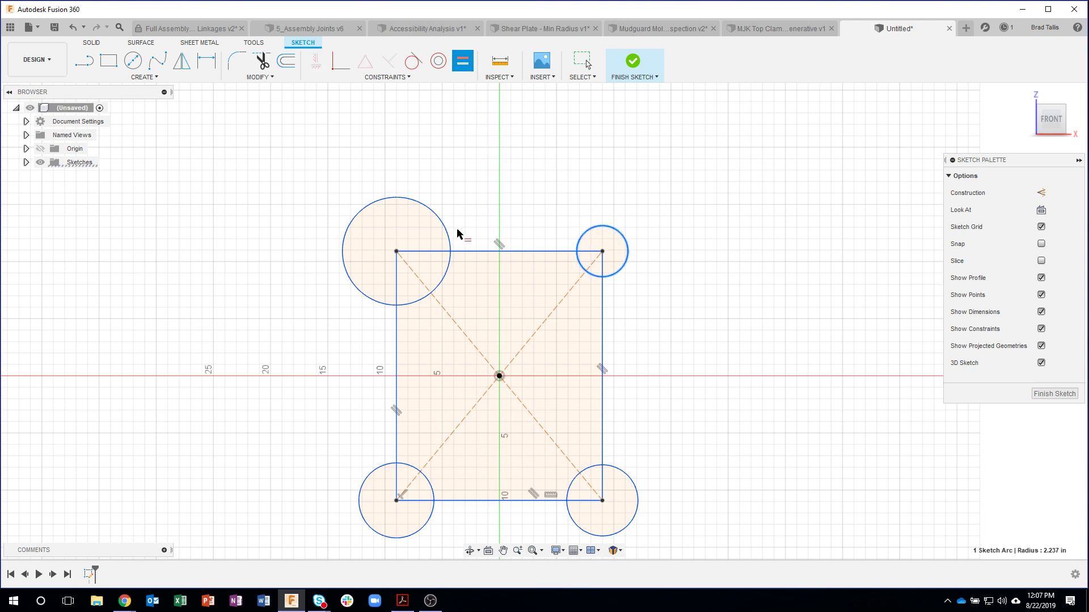
left_click(448, 232)
left_click(615, 278)
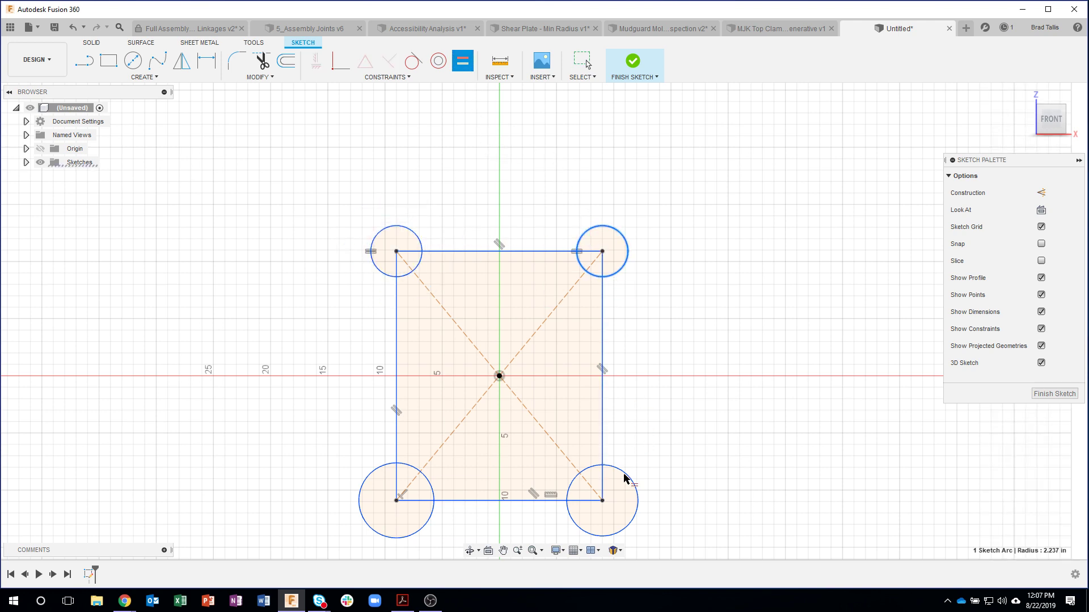
left_click(626, 479)
left_click(614, 275)
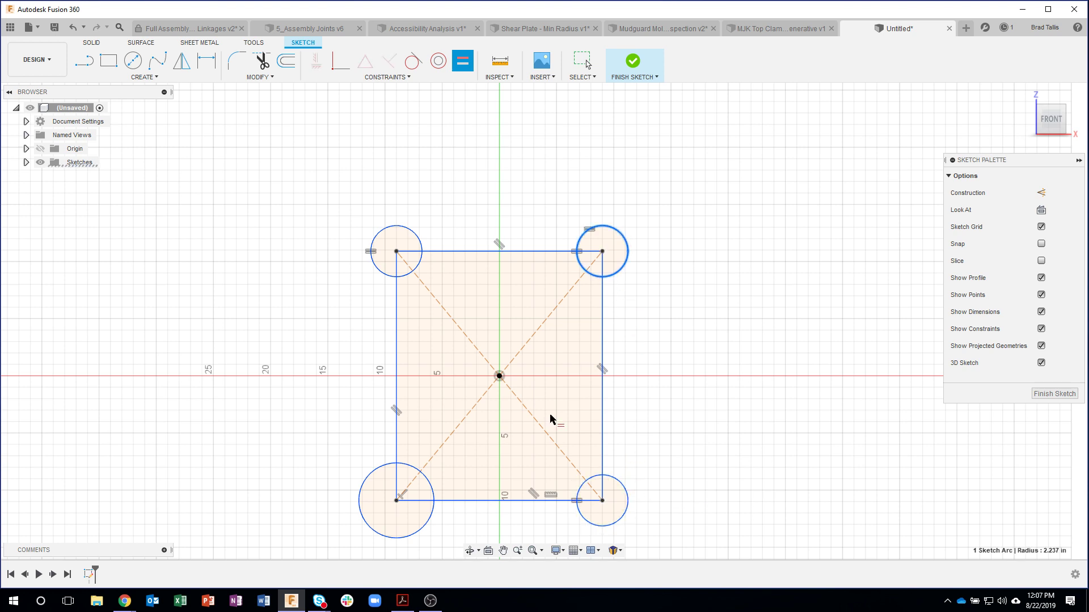
left_click(370, 480)
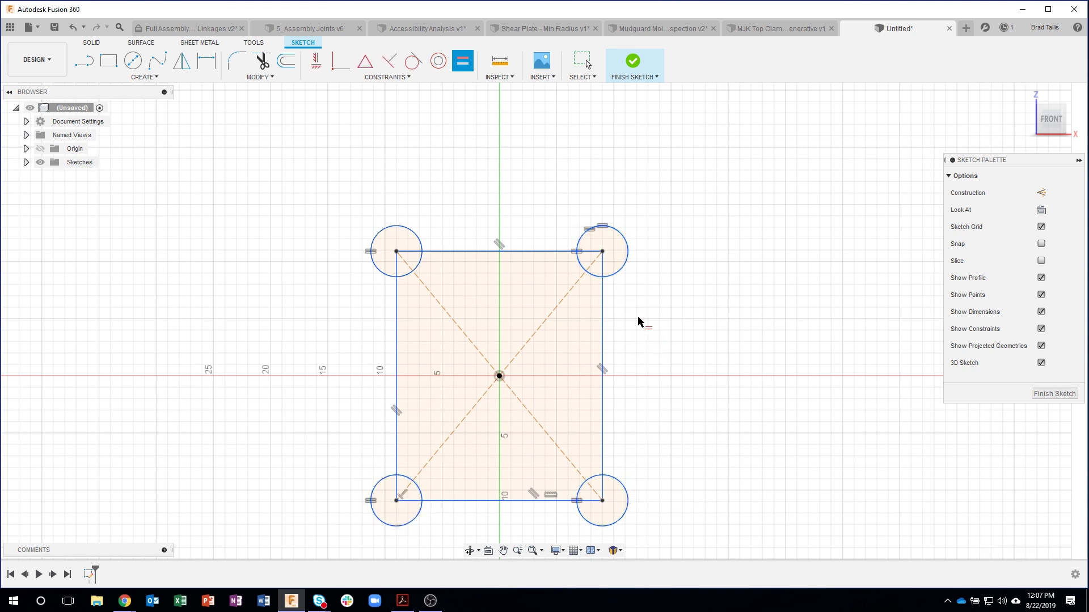
key("Escape")
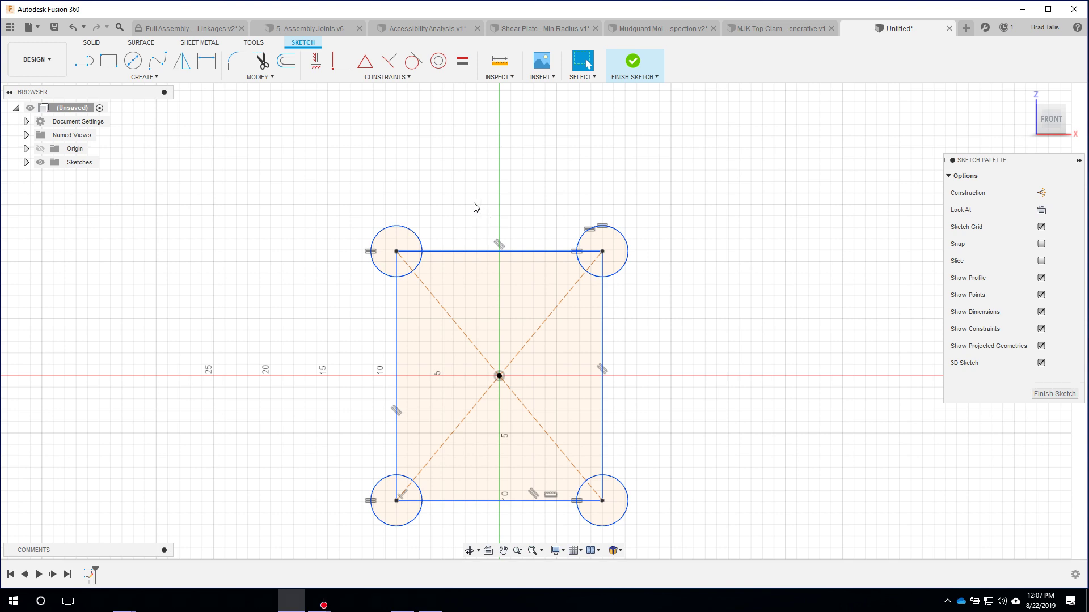
Step: Try dimensioning the rectangle's top edge to 8 in and undo the value change
left_click(202, 68)
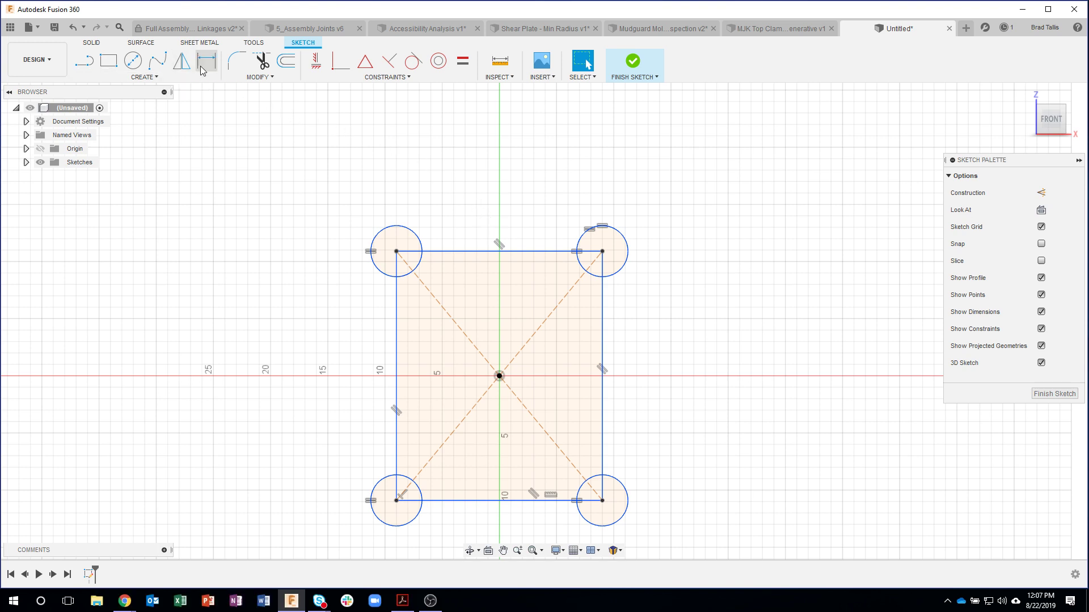
left_click(486, 252)
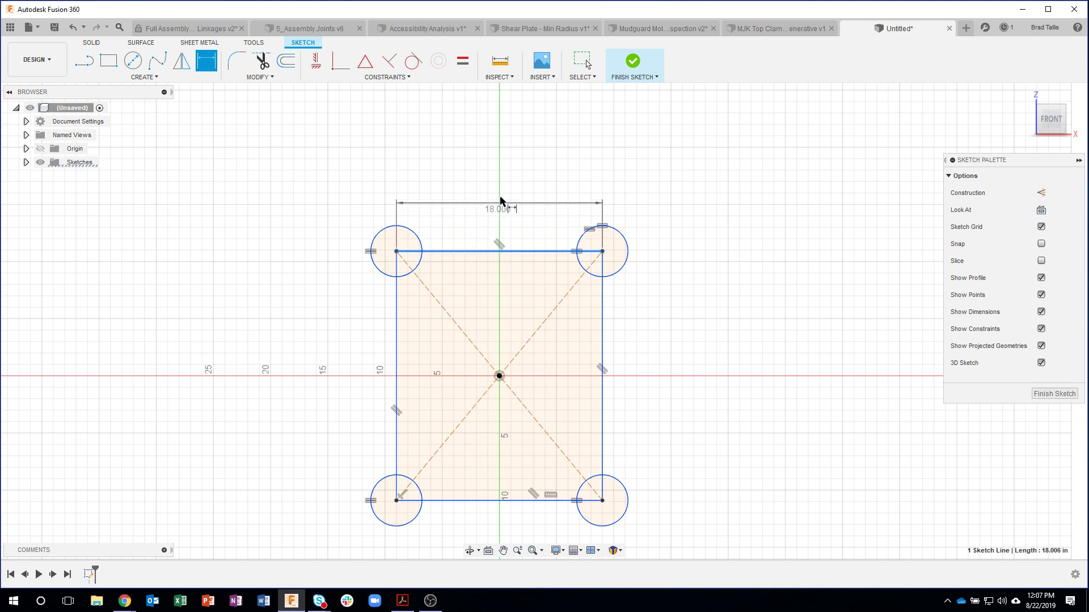
left_click(500, 199)
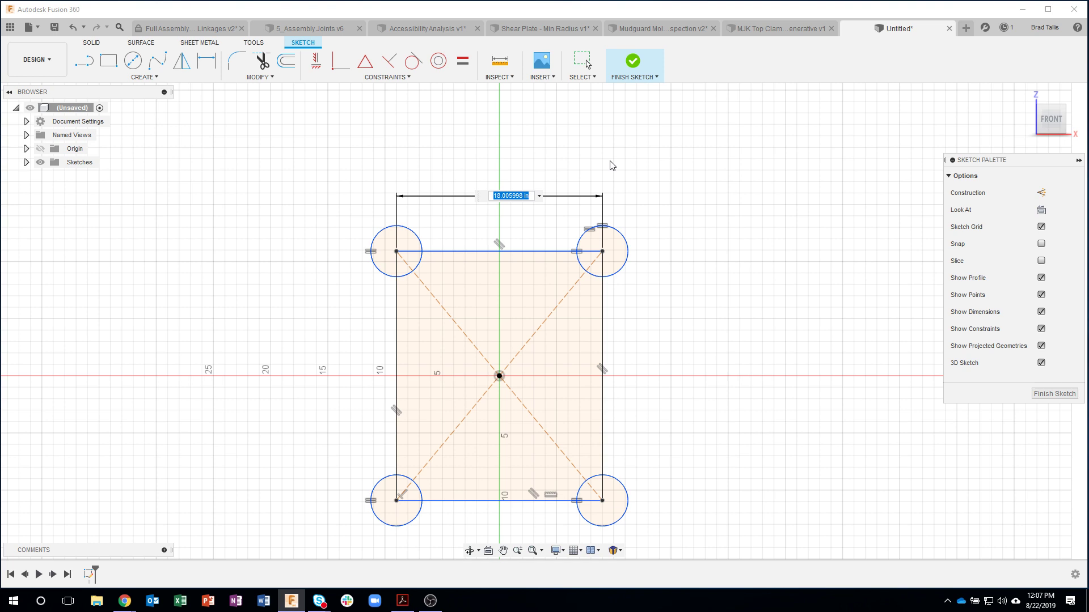
type("8")
key("Return")
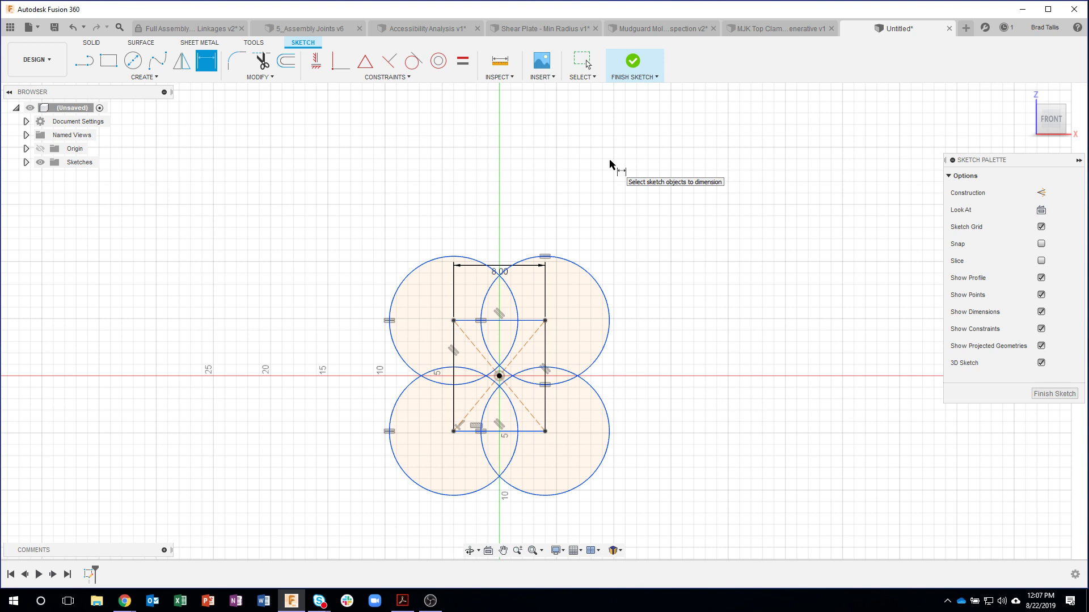
key("Escape")
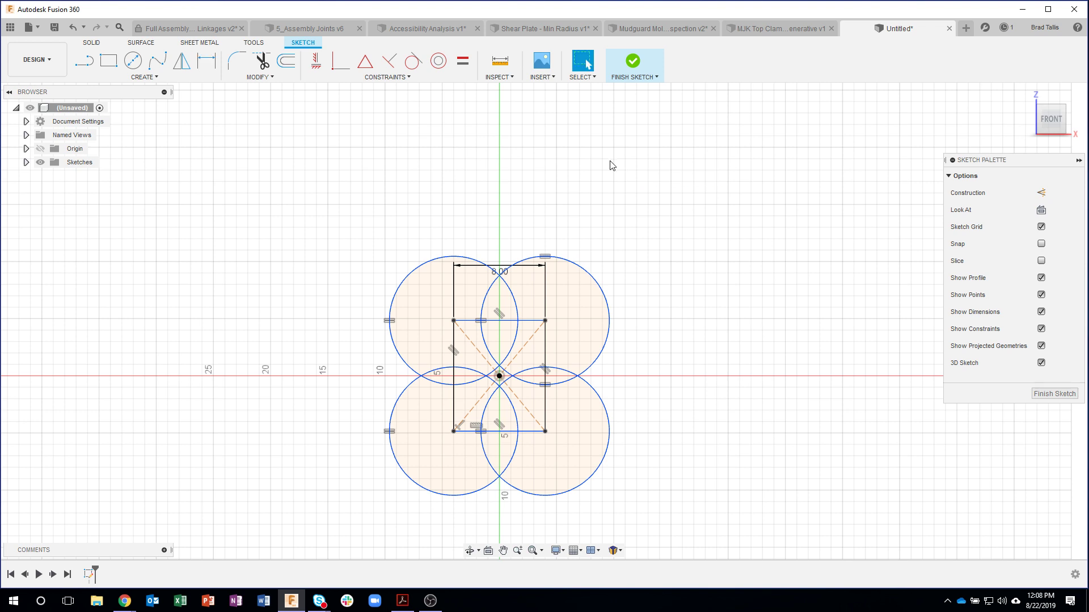
key("ctrl+z")
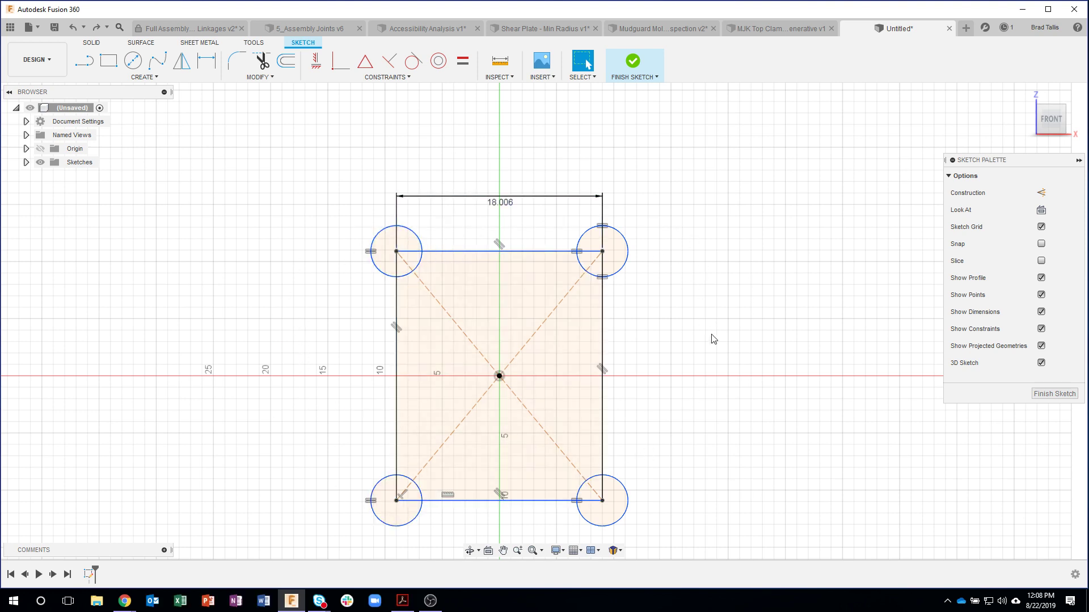
Step: Try the 8 in value again on the existing top-edge dimension and undo it
double_click(506, 204)
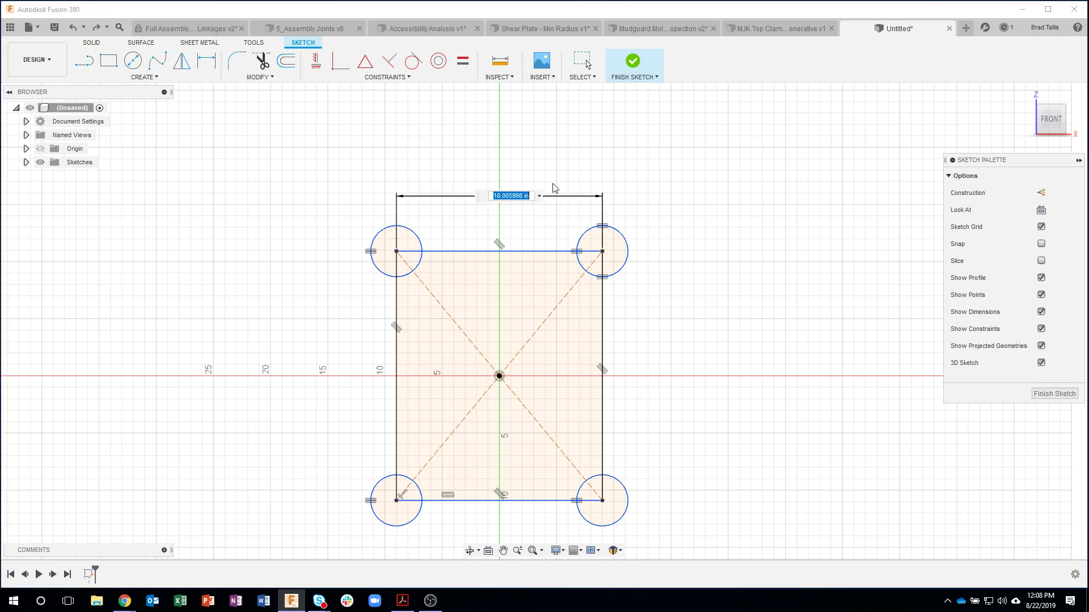
type("8")
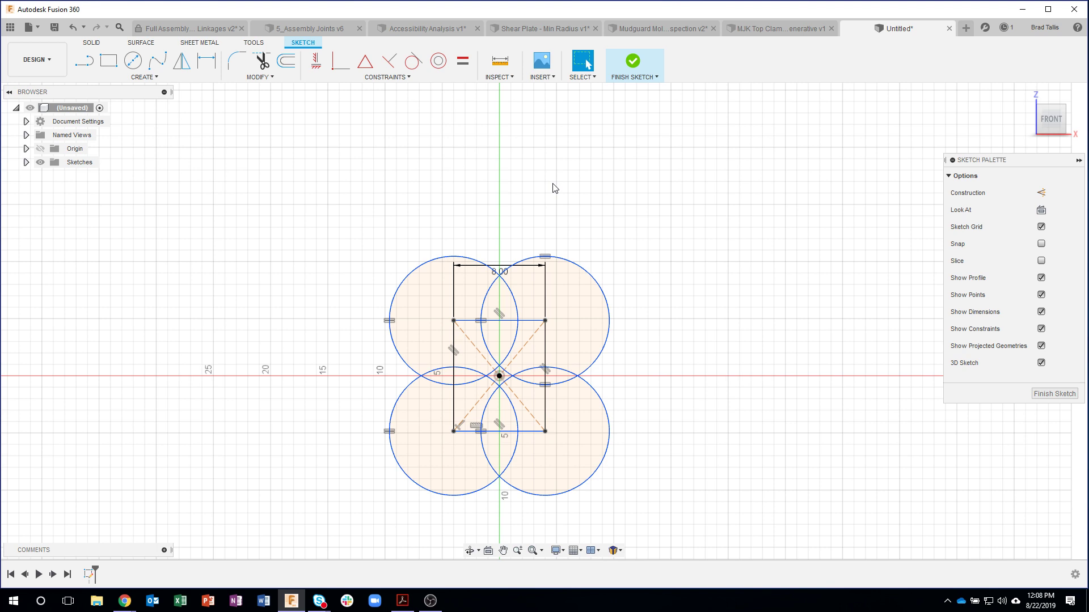
key("ctrl+z")
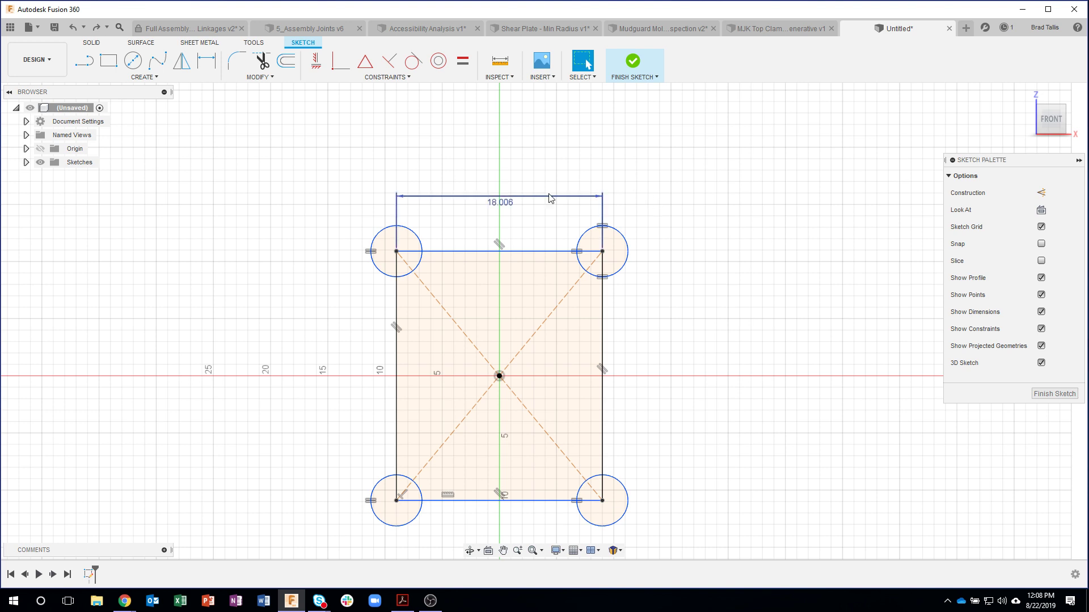
Step: Delete the width dimension above the rectangle
left_click(513, 200)
key("Delete")
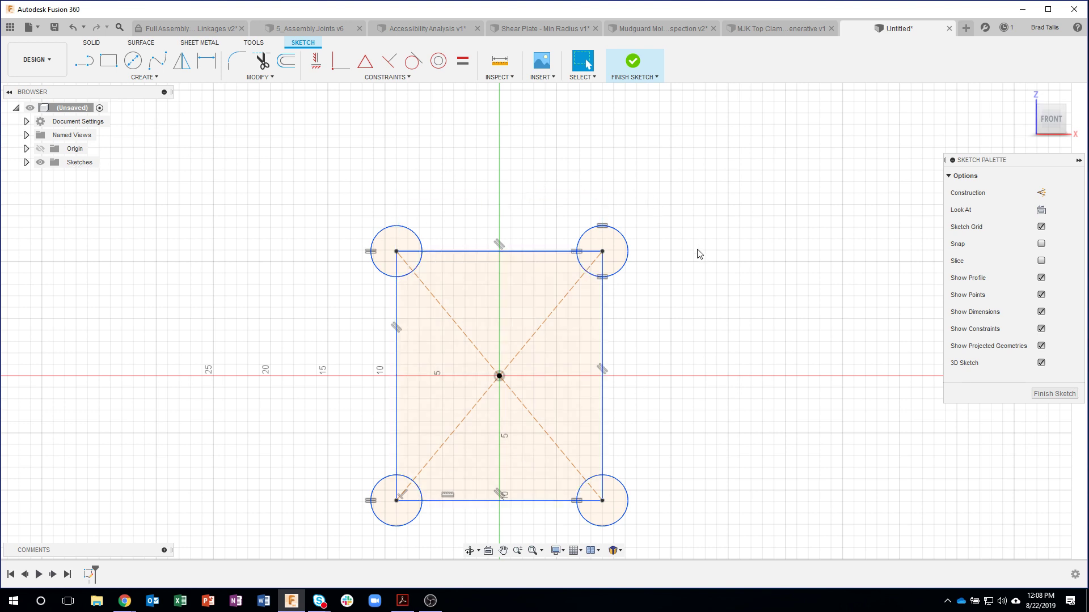
Step: Enable "Scale entire sketch at first dimension" in the Design preferences and apply the change
left_click(1039, 31)
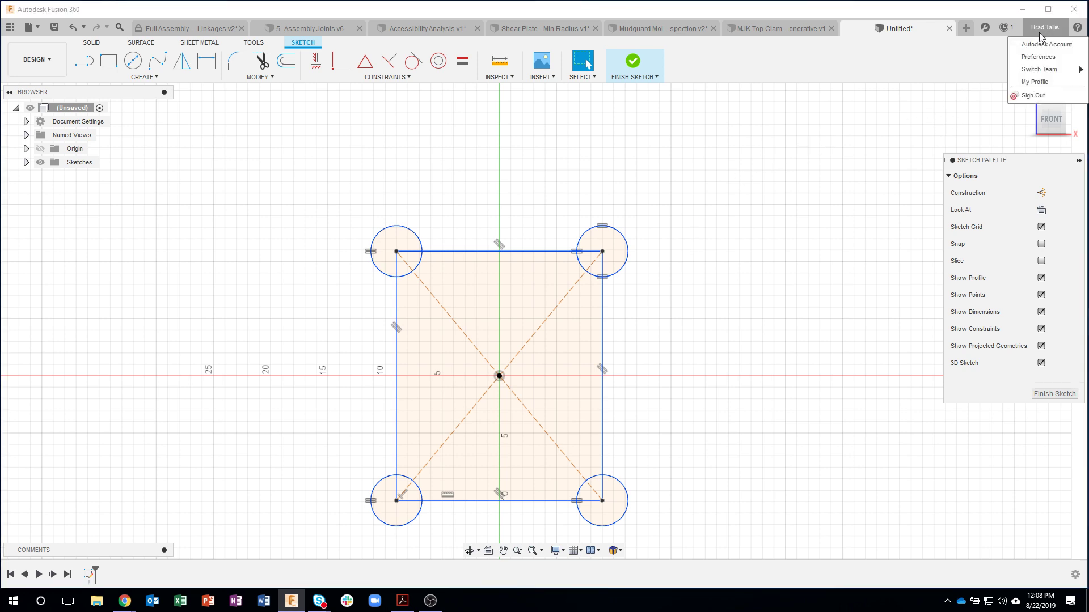
left_click(1035, 59)
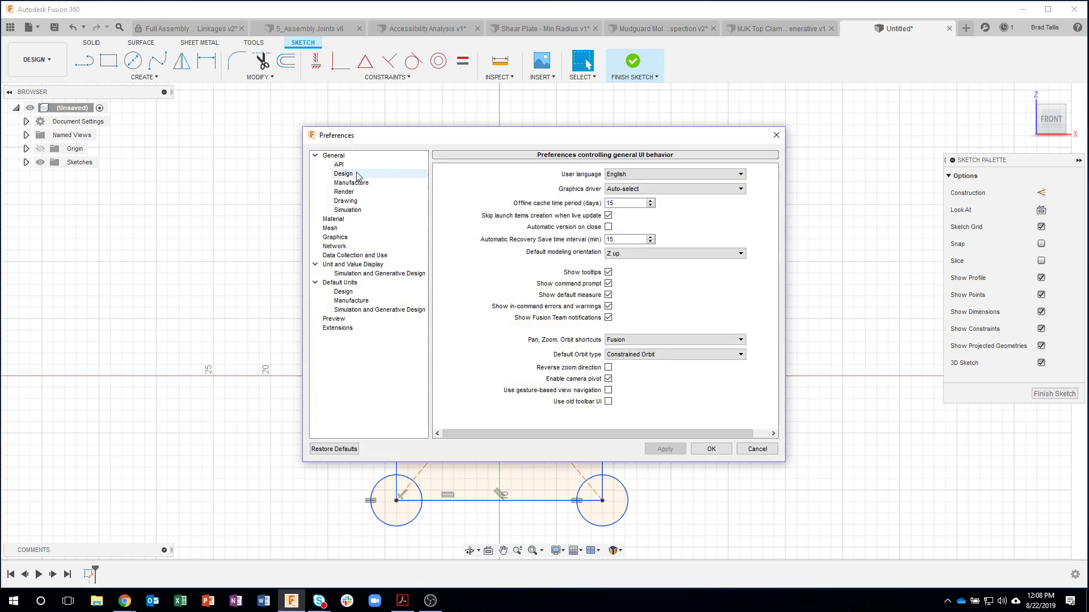
left_click(345, 174)
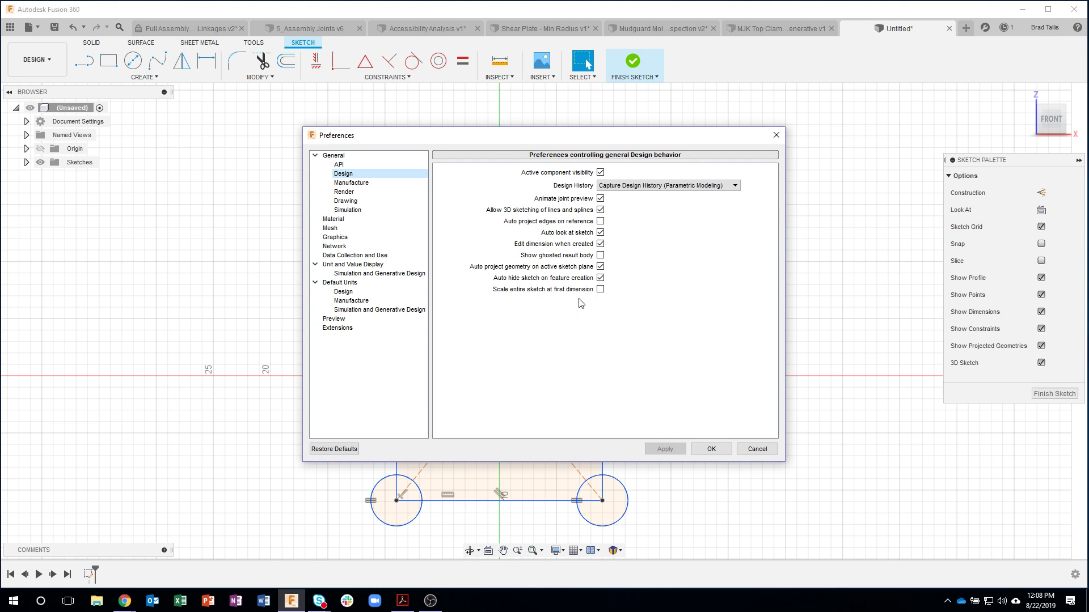
left_click(600, 289)
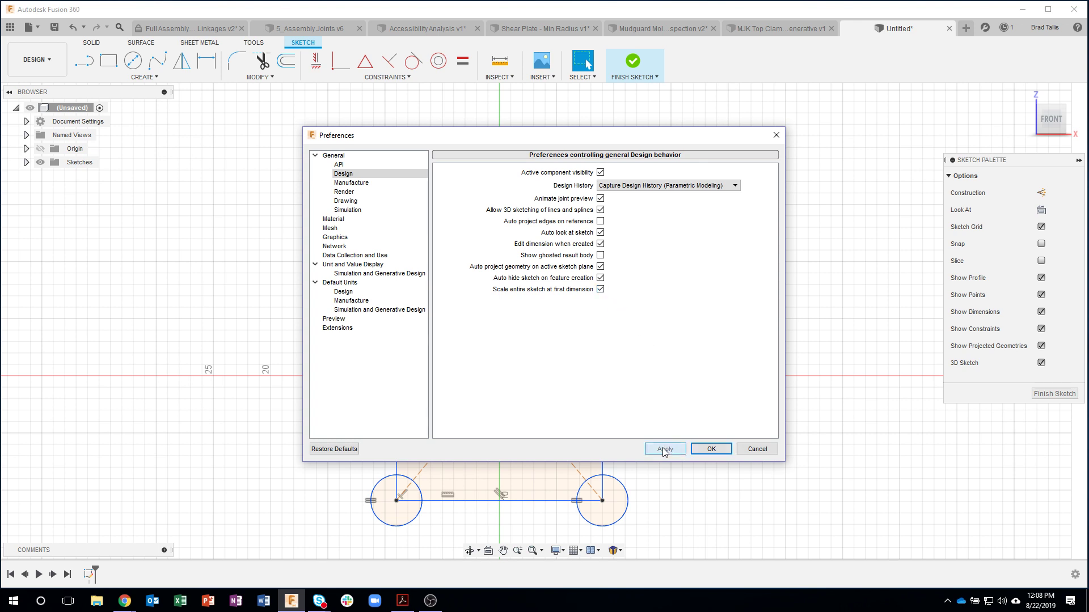
left_click(665, 450)
left_click(711, 449)
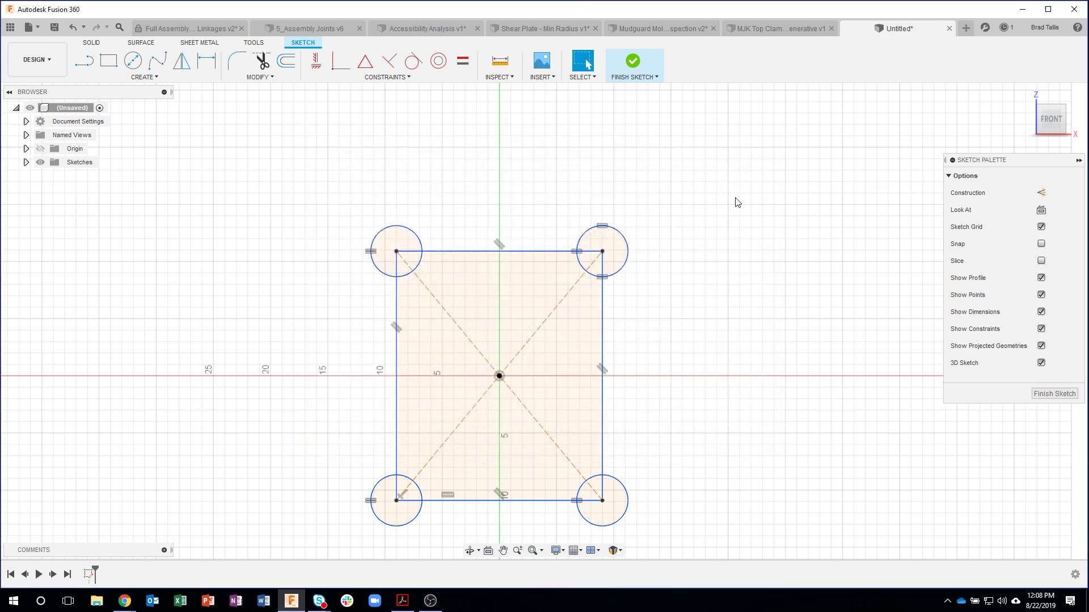
Step: Dimension the rectangle's top edge to 8 in as the first sketch dimension
key("d")
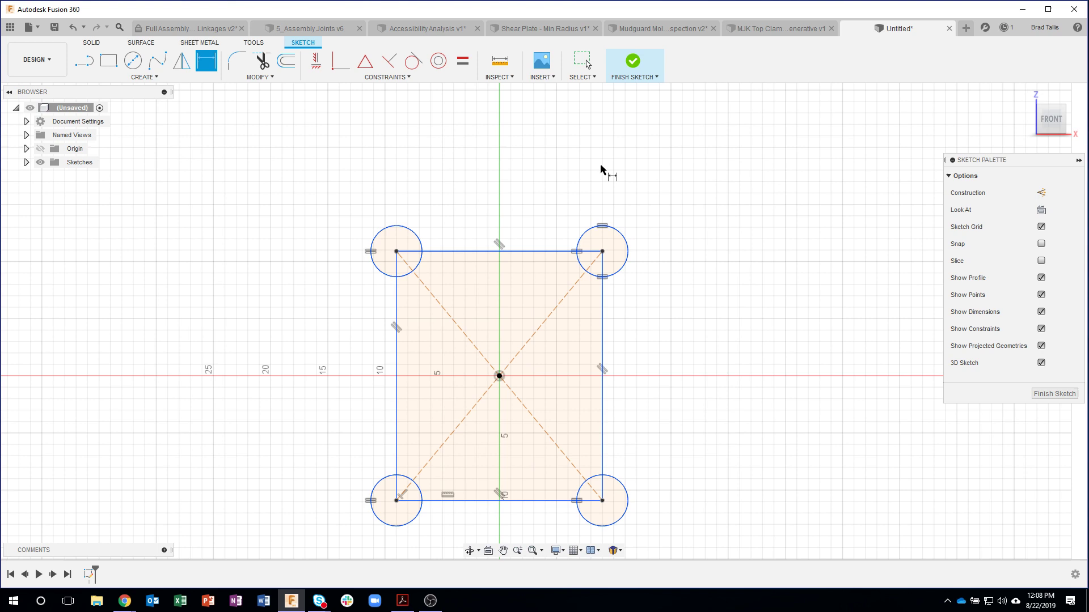
left_click(510, 252)
left_click(507, 182)
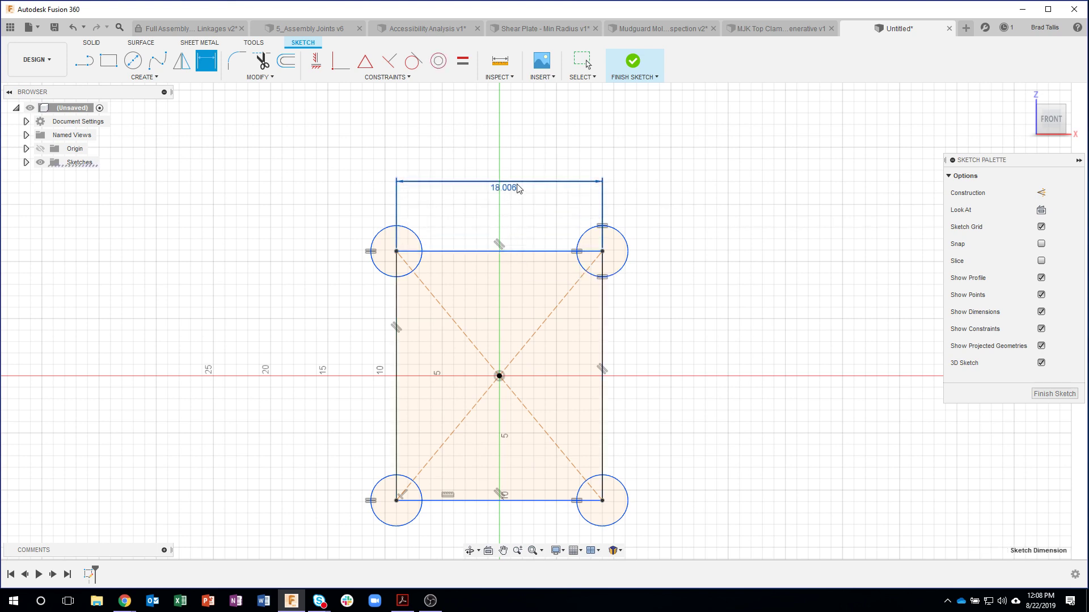
type("8")
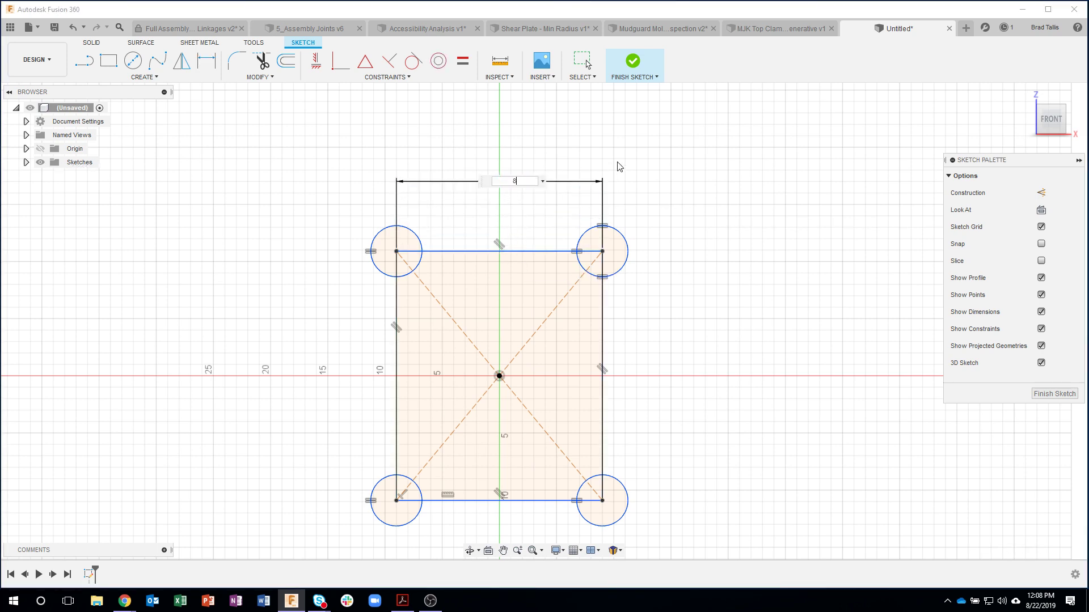
key("Return")
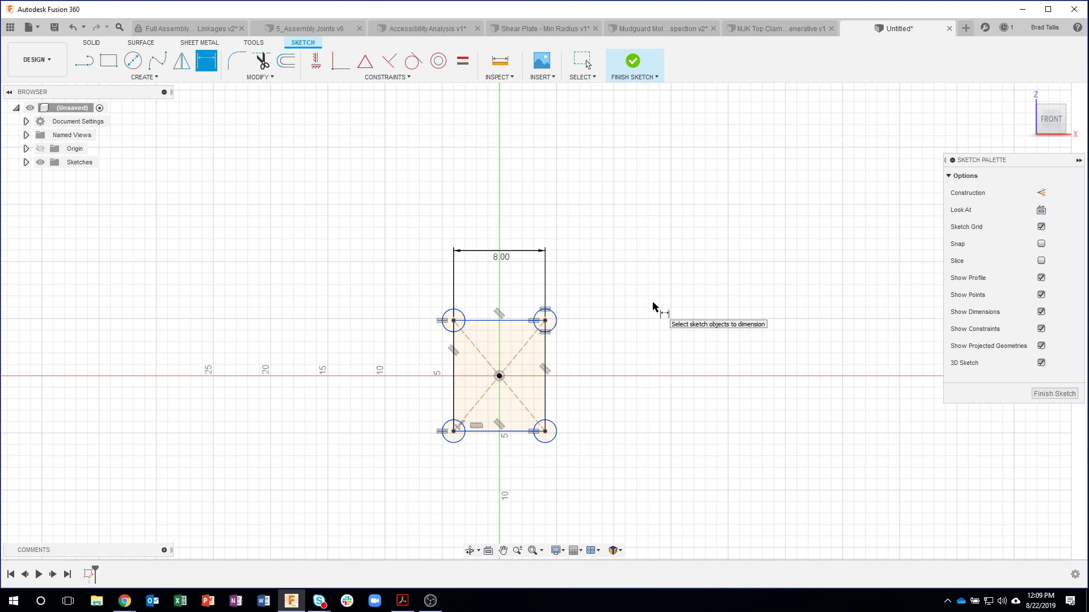
Step: Review the "Scale entire sketch at first dimension" option in the Design preferences without changing it
left_click(1041, 31)
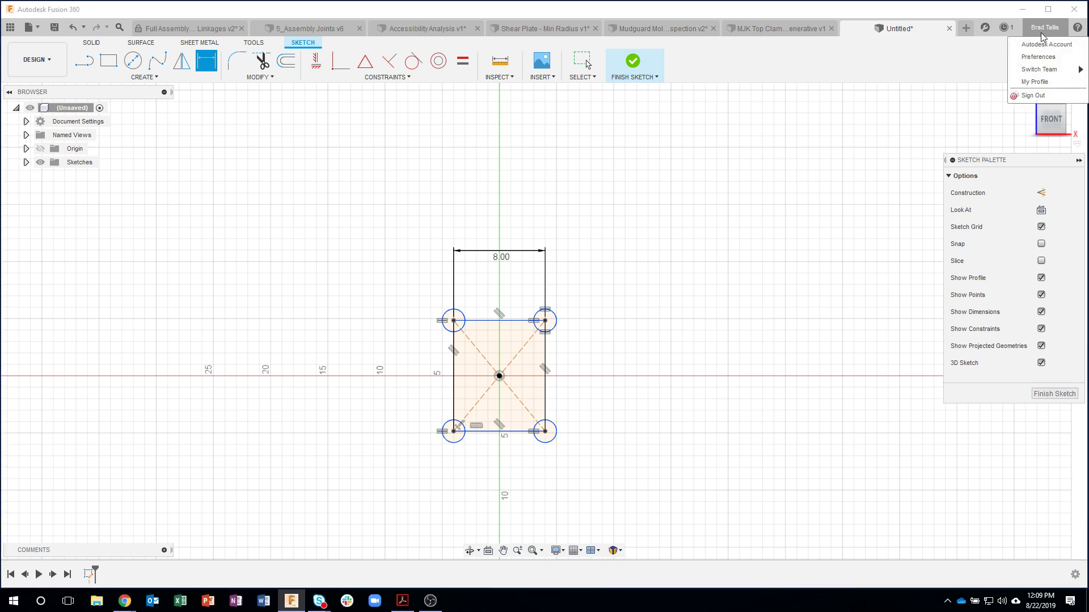
left_click(1038, 58)
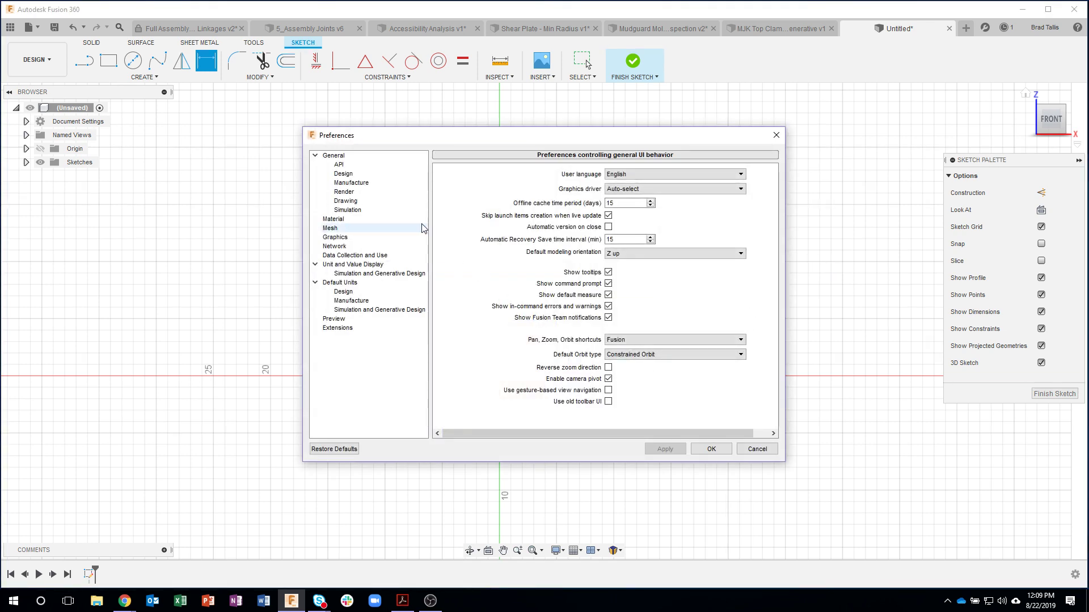
left_click(344, 174)
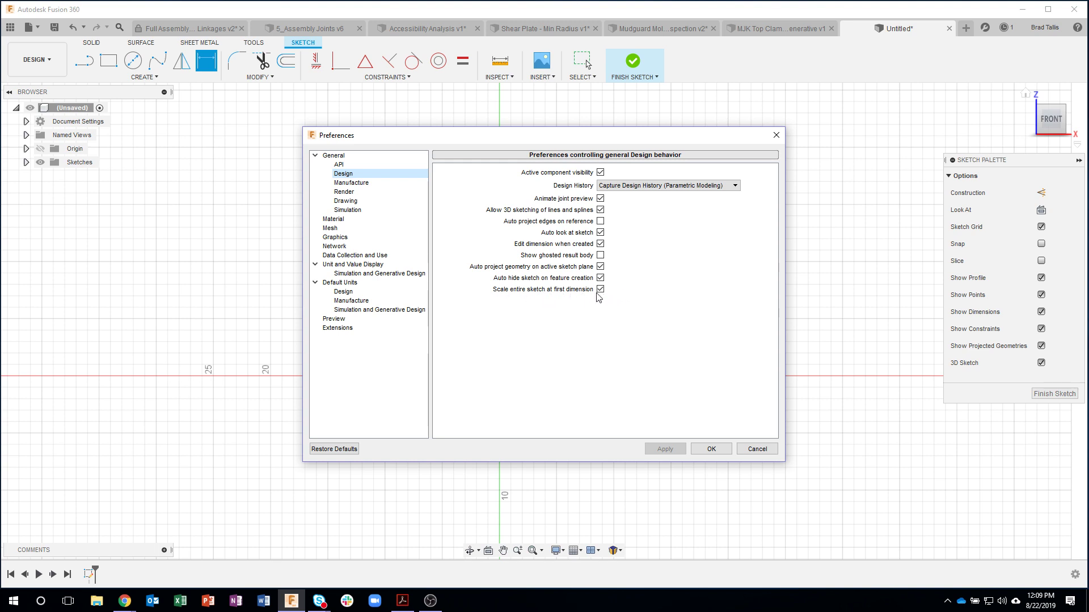
left_click(757, 449)
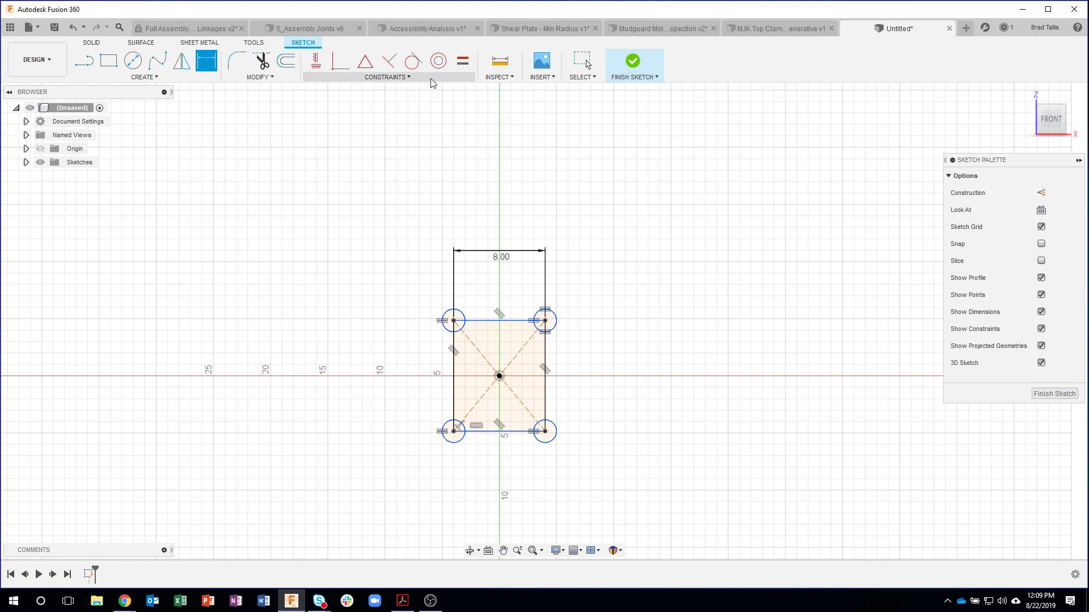
Step: In the 5_Assembly Joints design, rigidly join the small bushing's bottom edge to the bottom hole edge of the crank arm's lower fork
left_click(312, 31)
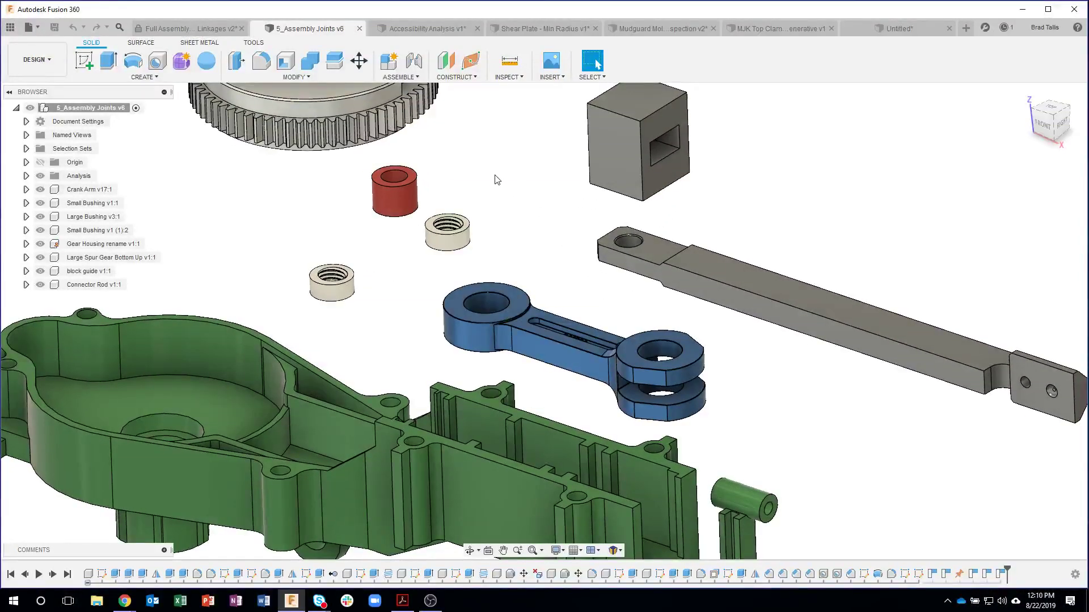
left_click(414, 60)
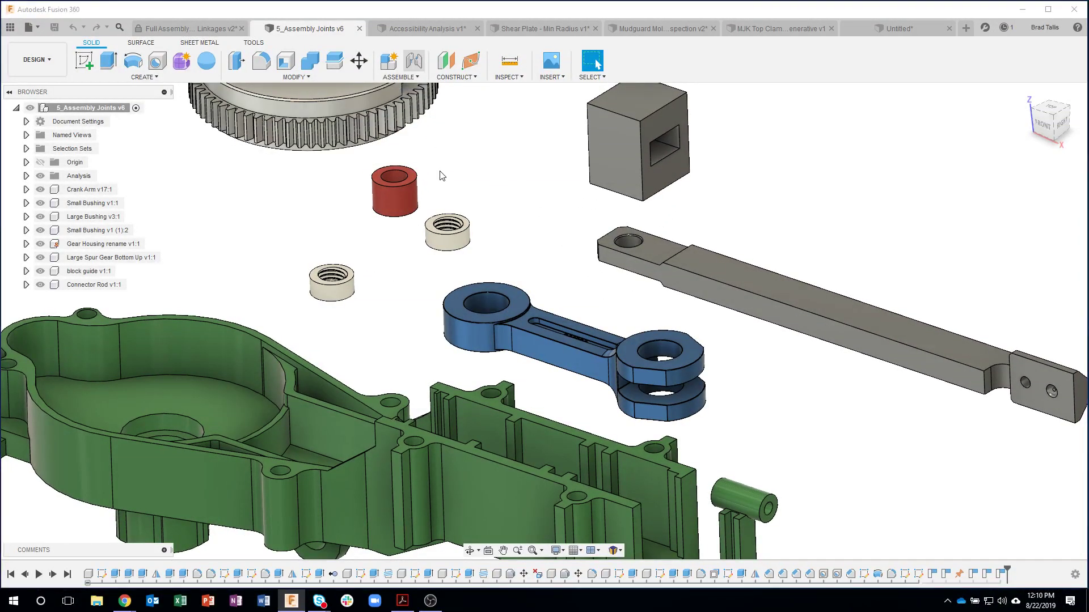
left_click(338, 292)
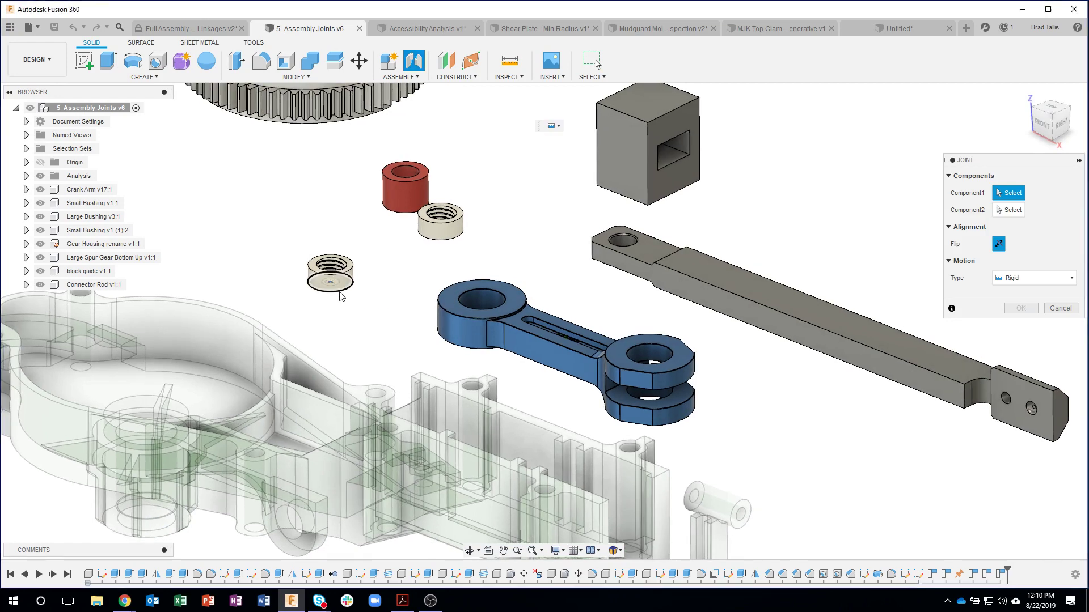
middle_click_drag(611, 334, 637, 414, "shift")
scroll(625, 396, "up", 5)
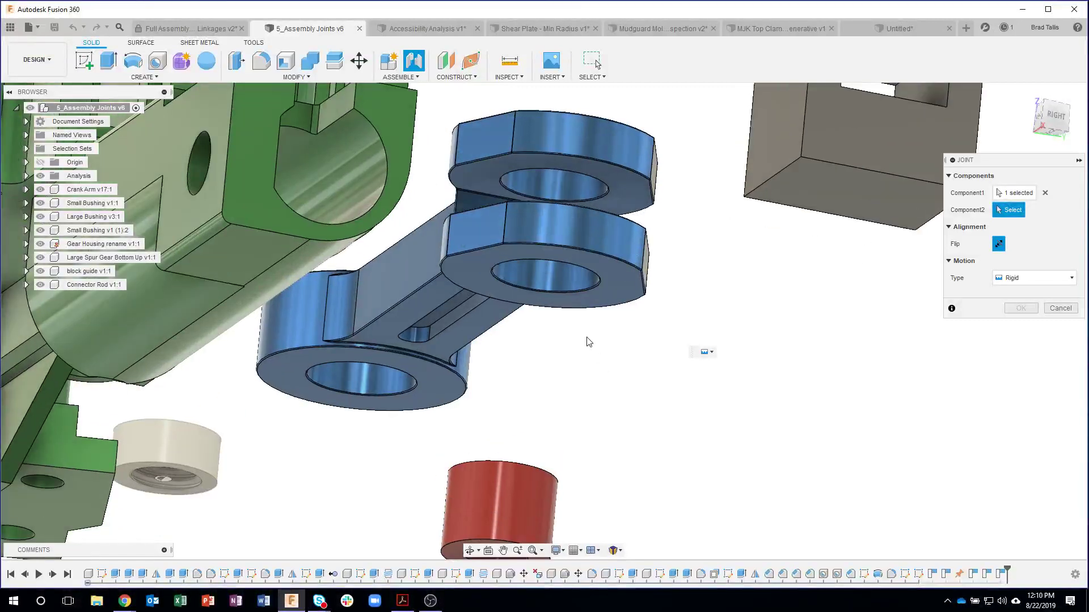
scroll(590, 321, "up", 4)
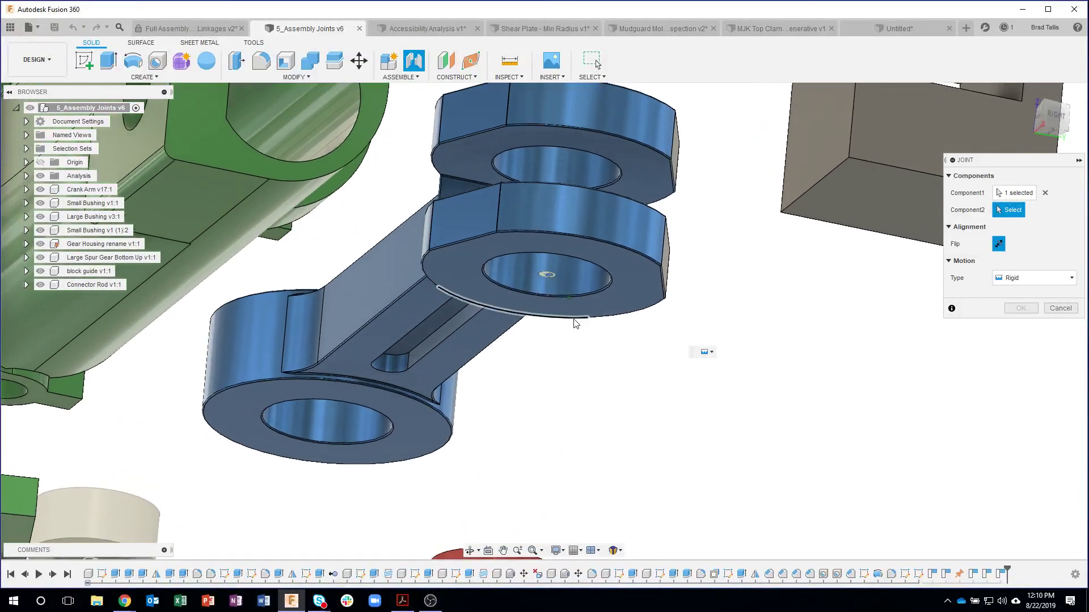
left_click(587, 290)
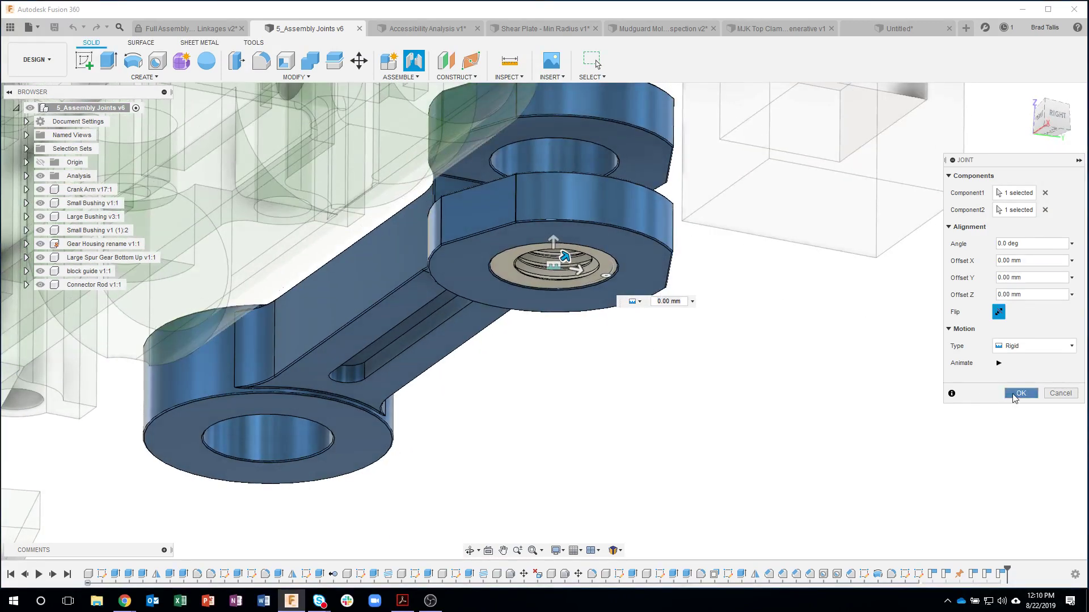
left_click(1018, 392)
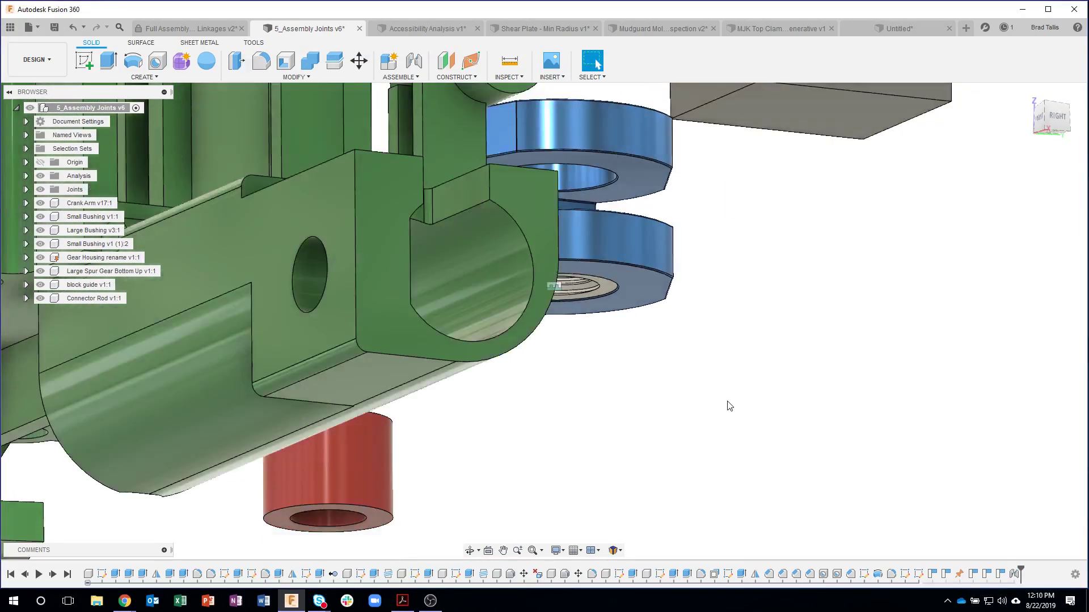
Step: Examine how the small bushing fits in the crank arm's lower fork from above and from the side
middle_click_drag(728, 406, 699, 318, "shift")
scroll(665, 287, "up", 5)
scroll(566, 283, "up", 2)
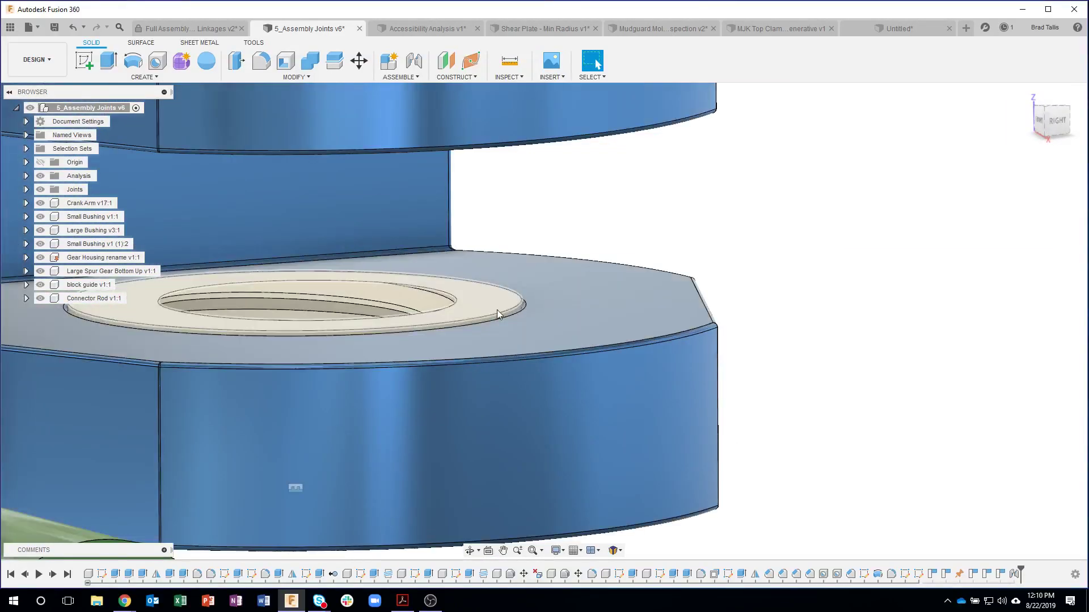
scroll(781, 331, "down", 1)
scroll(781, 331, "down", 1)
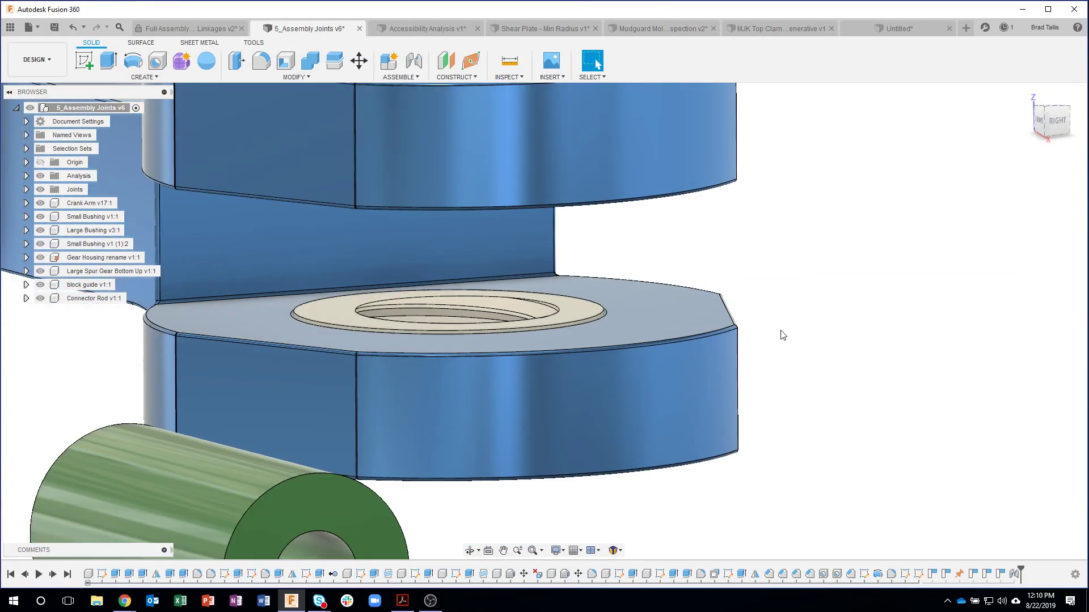
middle_click_drag(781, 330, 482, 359, "shift")
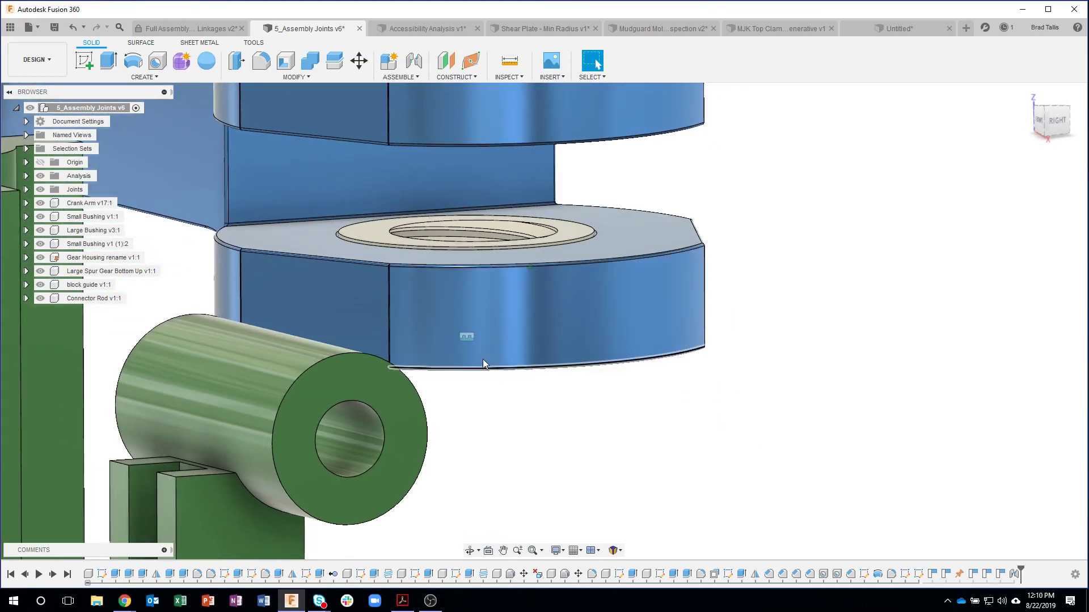
Step: Try editing the bushing's rigid joint by replacing its second component with the red large bushing's bottom edge, and cancel the edit
right_click(466, 339)
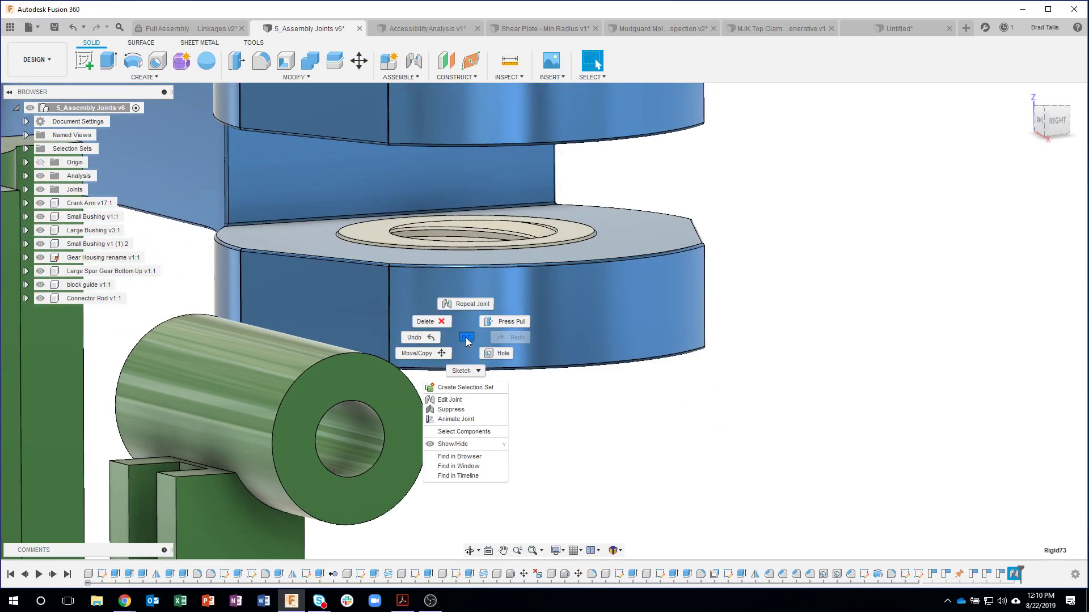
left_click(461, 400)
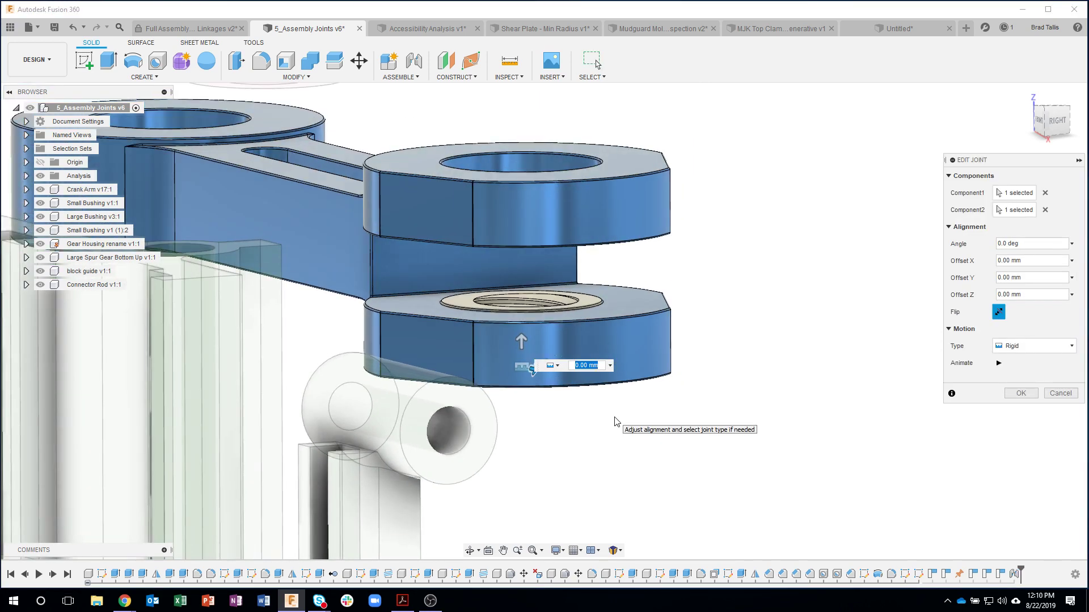
middle_click_drag(616, 423, 748, 201, "shift")
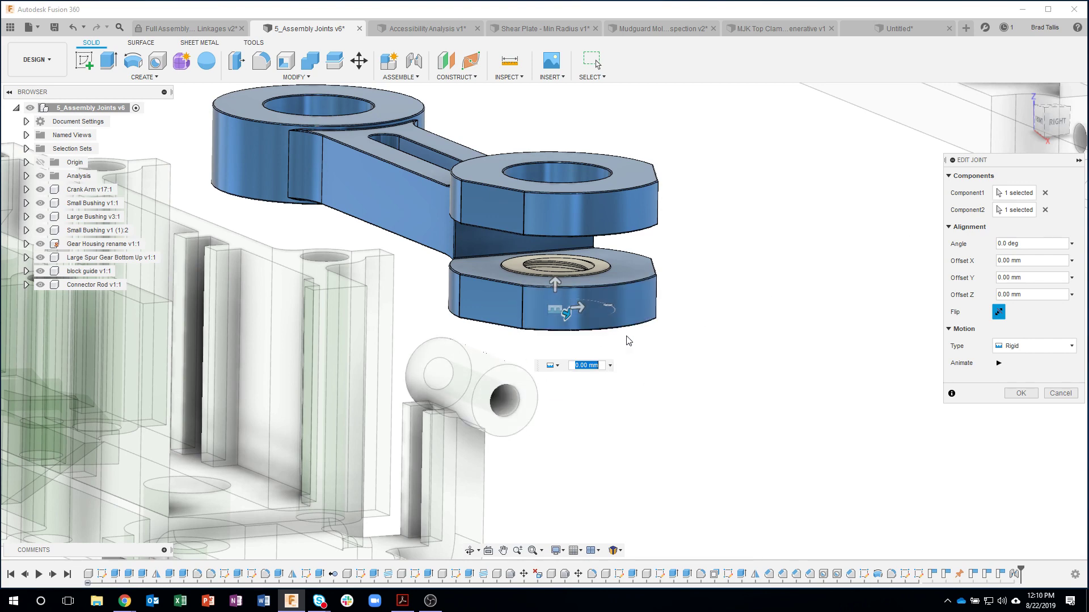
middle_click_drag(627, 341, 583, 287, "shift")
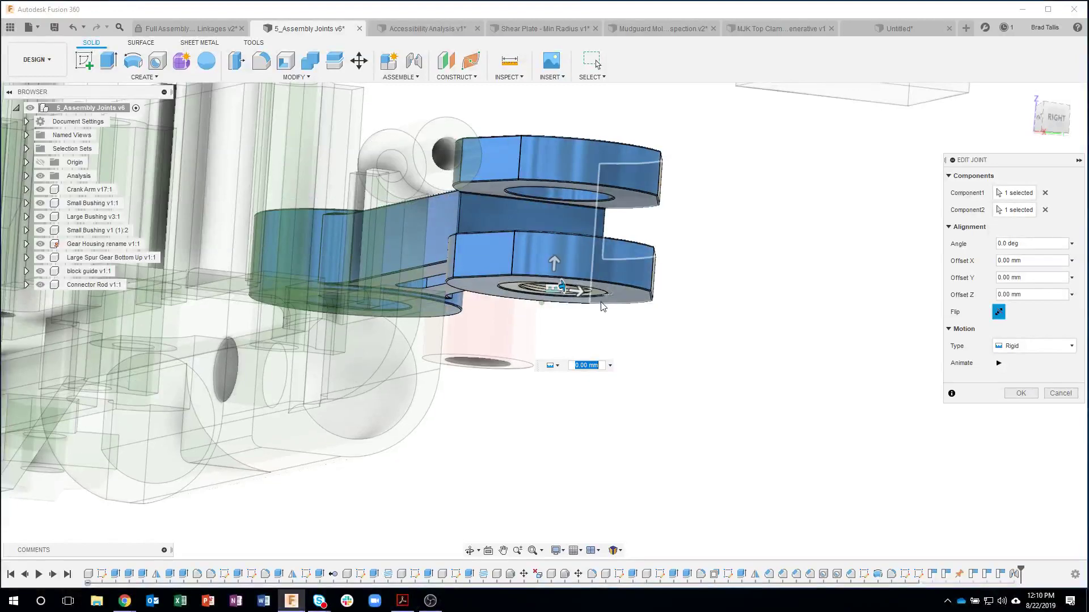
middle_click_drag(756, 283, 817, 257, "shift")
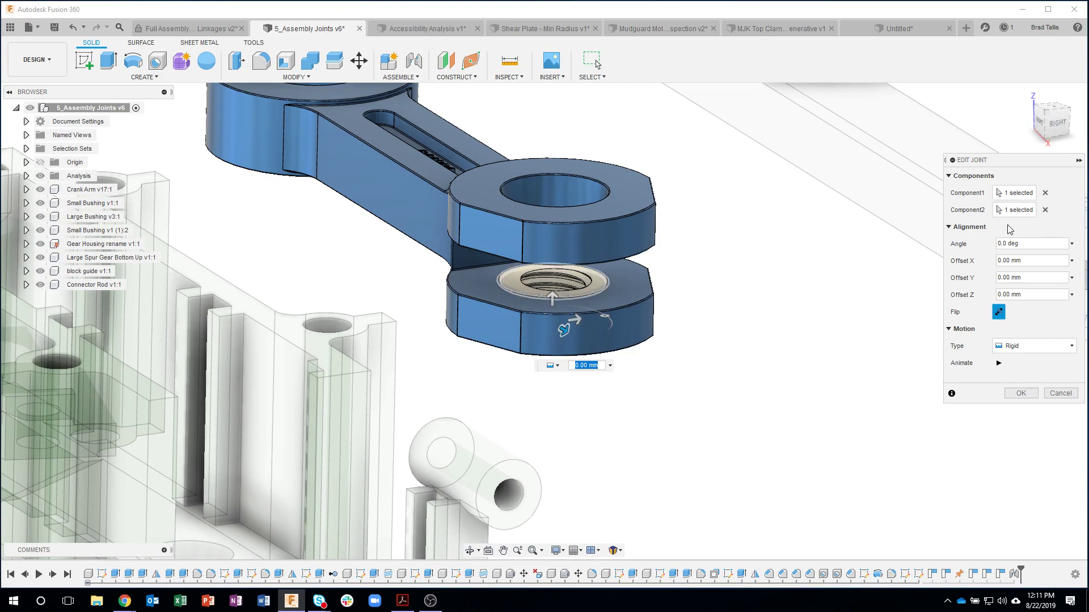
left_click(1046, 212)
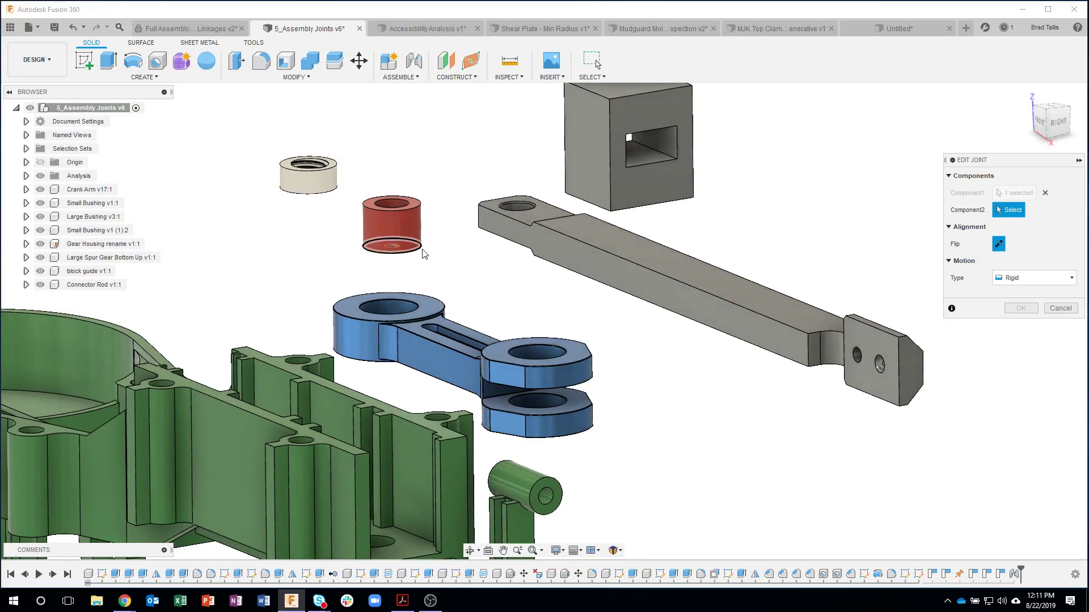
left_click(418, 253)
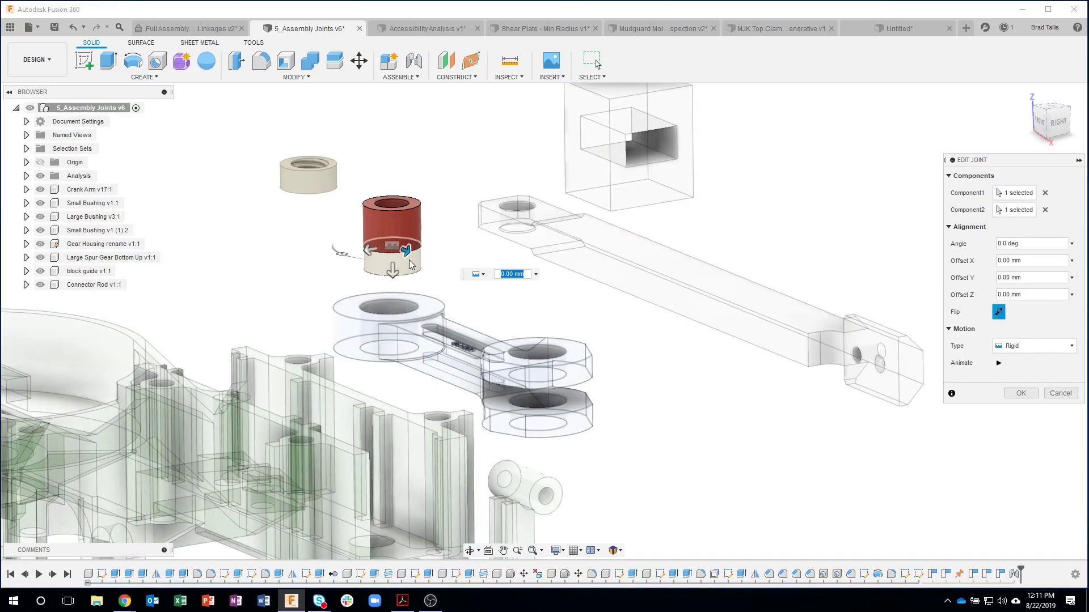
middle_click_drag(414, 273, 432, 270, "shift")
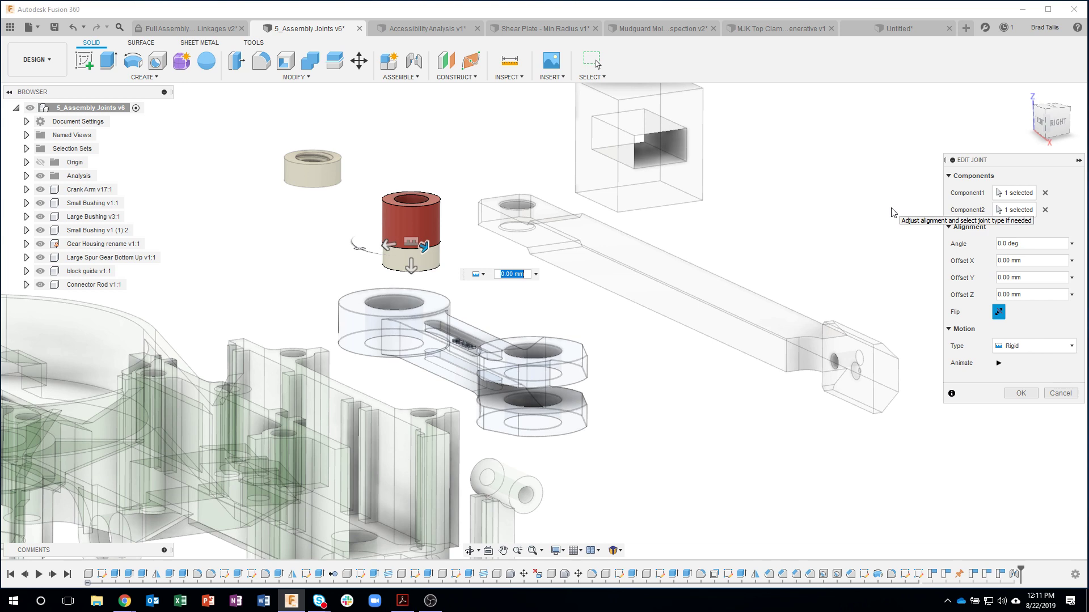
left_click(1057, 394)
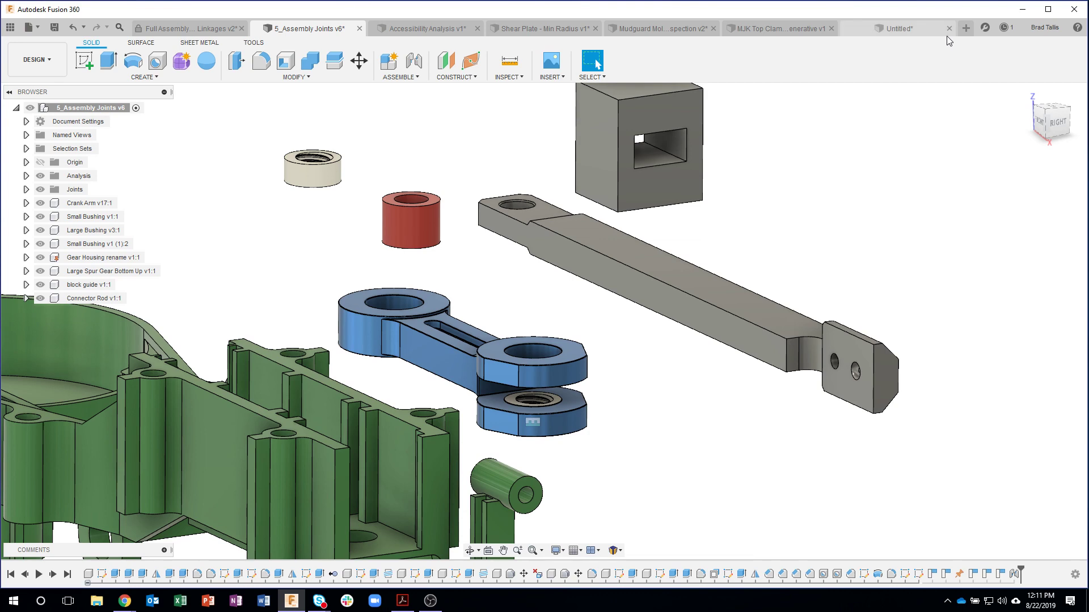
Step: Return to the untitled document with the dimensioned rectangle sketch, leaving no sketch command active
left_click(922, 28)
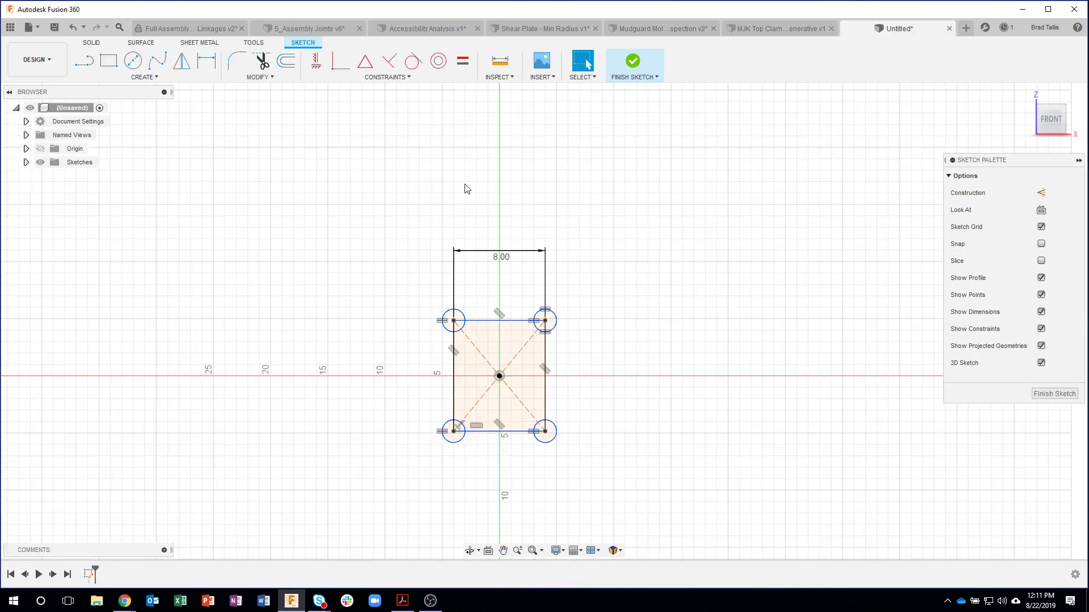
key("d")
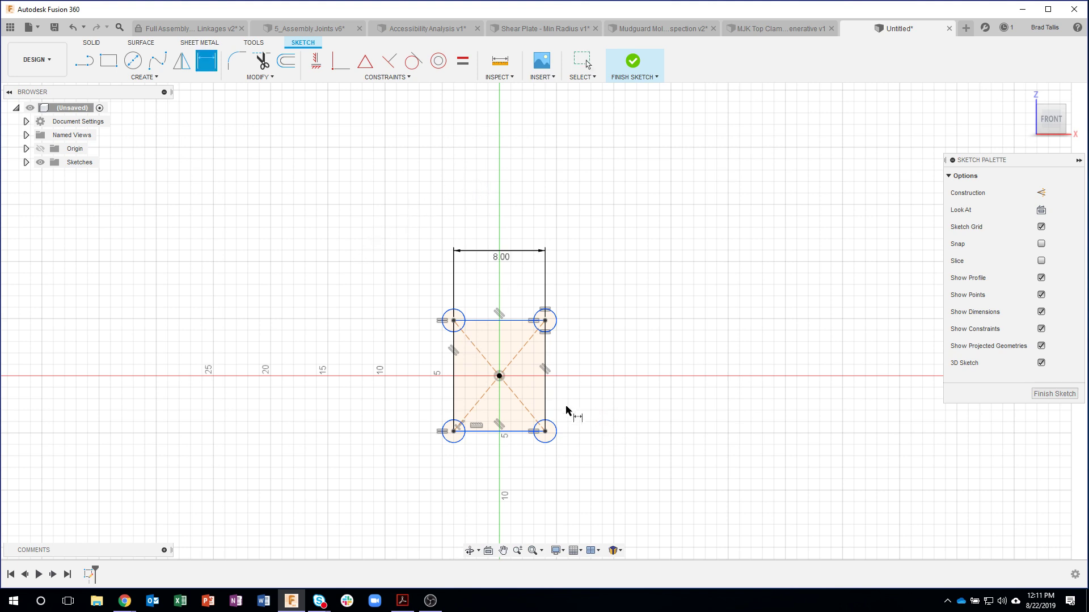
key("Escape")
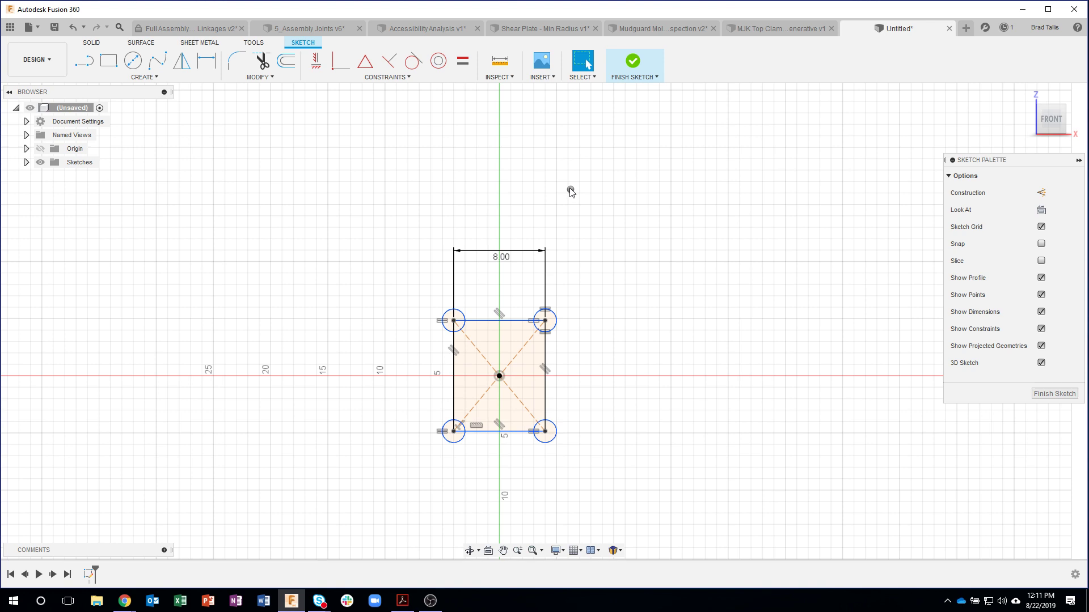
Step: Delete the entire rectangle sketch, including its corner circles and its width dimension
right_click(570, 191)
left_click(530, 175)
mouse_move(380, 201)
left_mouse_down()
mouse_move(633, 464)
mouse_move(641, 499)
left_mouse_up()
key("Return")
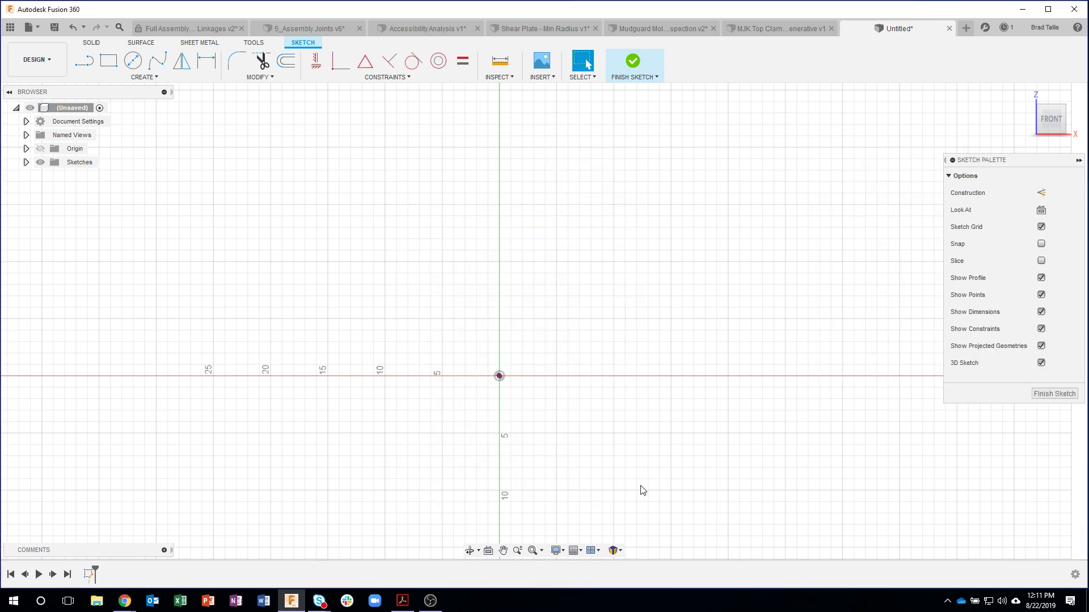
Step: Sketch a closed eight-line bent-arm profile starting and ending at the origin, with a first line about 14 in long, and expand the Sketches folder
left_click(84, 60)
left_click(499, 376)
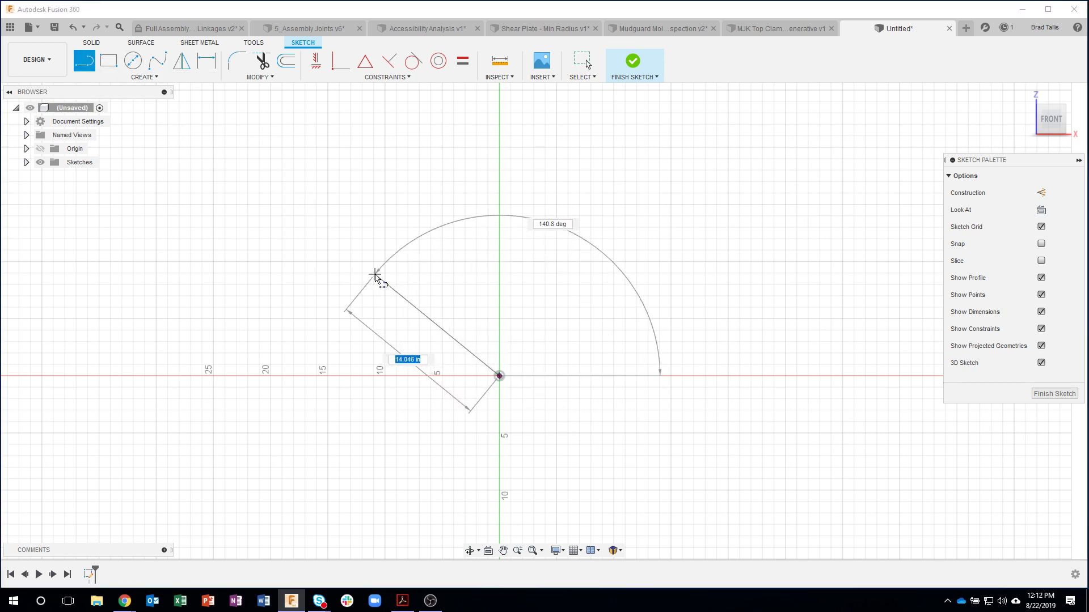
left_click(375, 274)
left_click(457, 144)
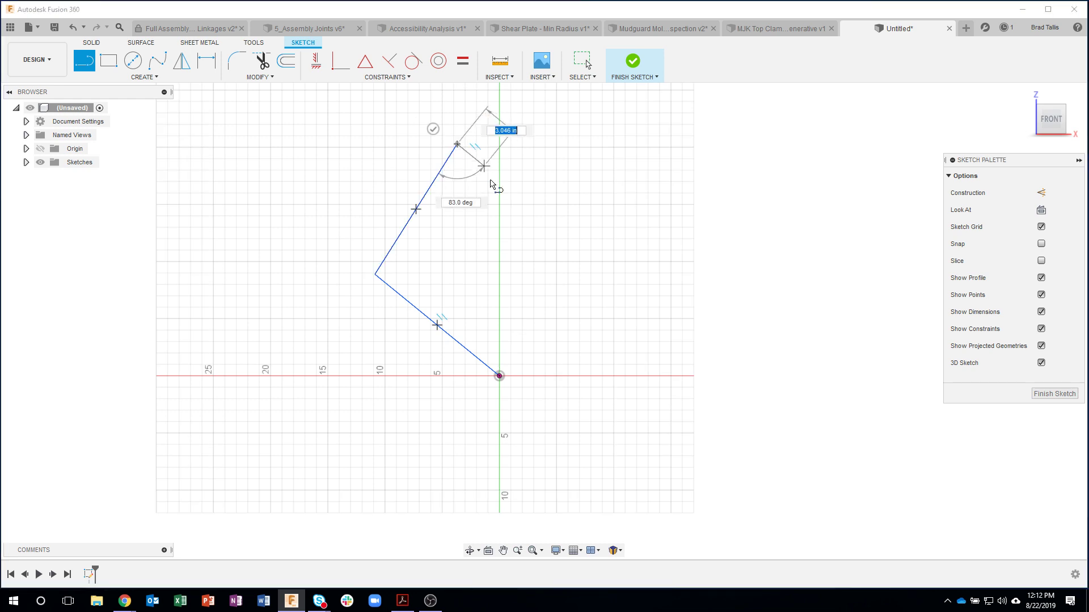
left_click(485, 186)
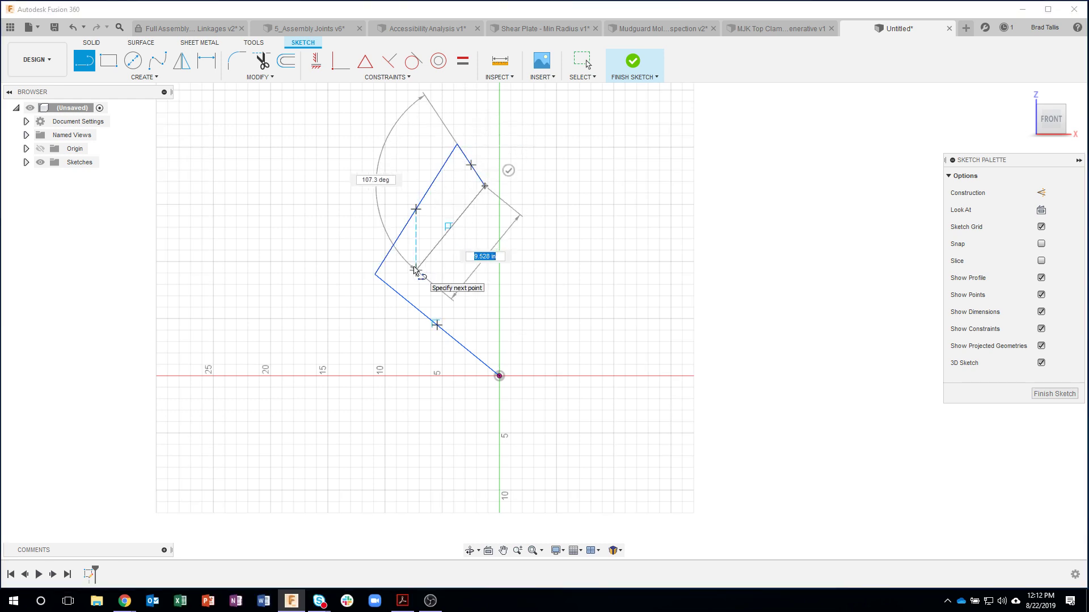
left_click(407, 266)
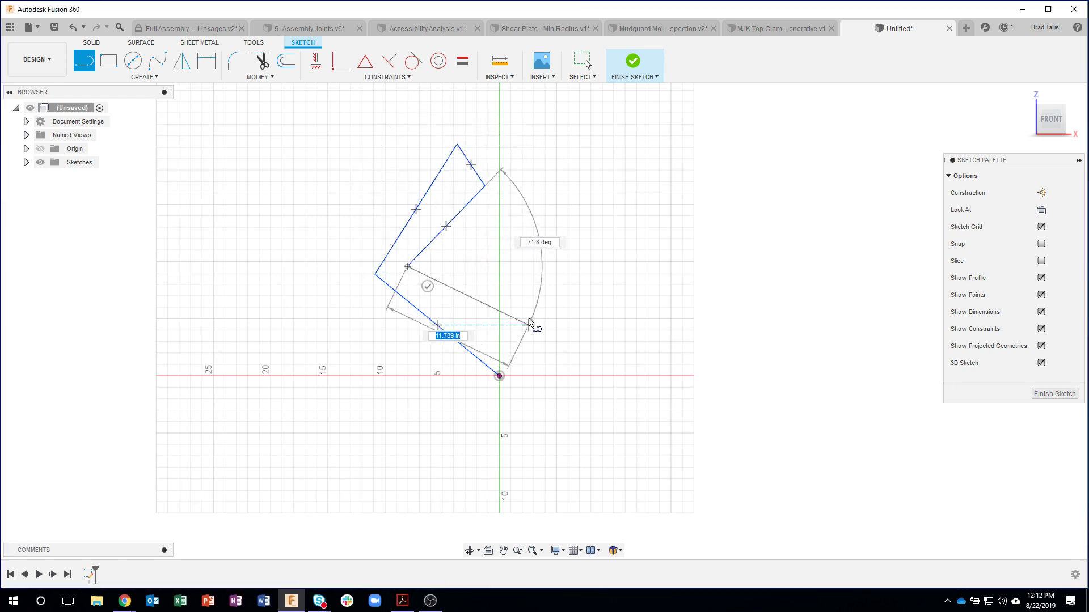
left_click(529, 325)
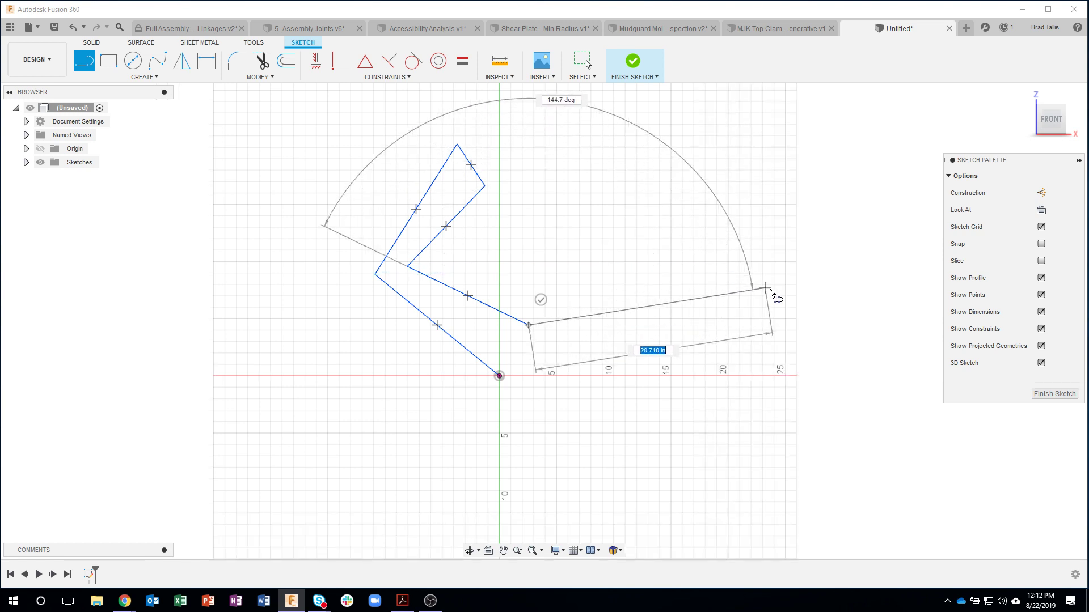
left_click(784, 296)
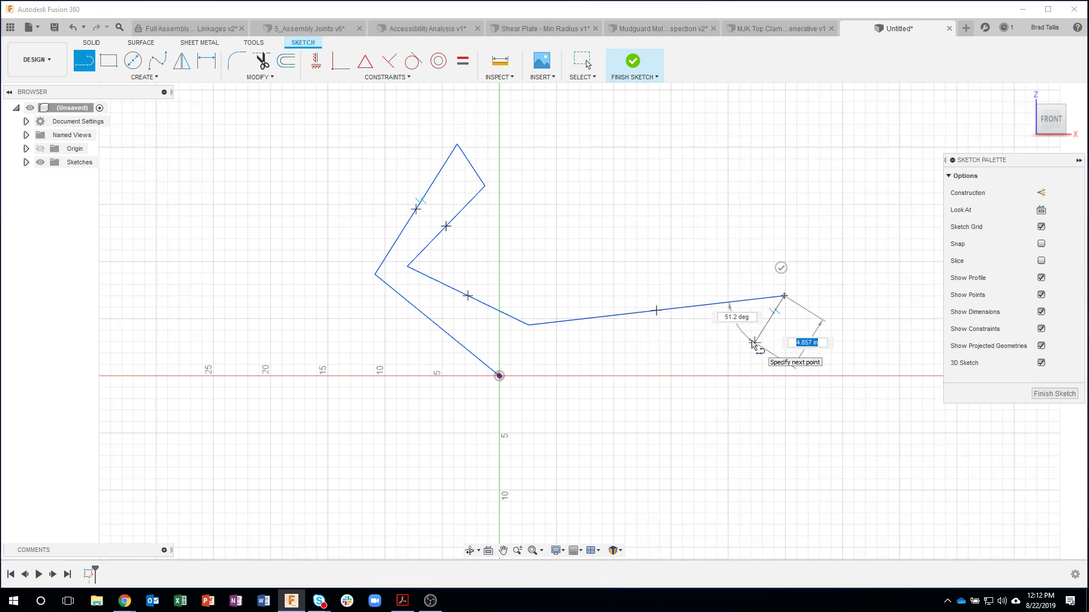
left_click(767, 350)
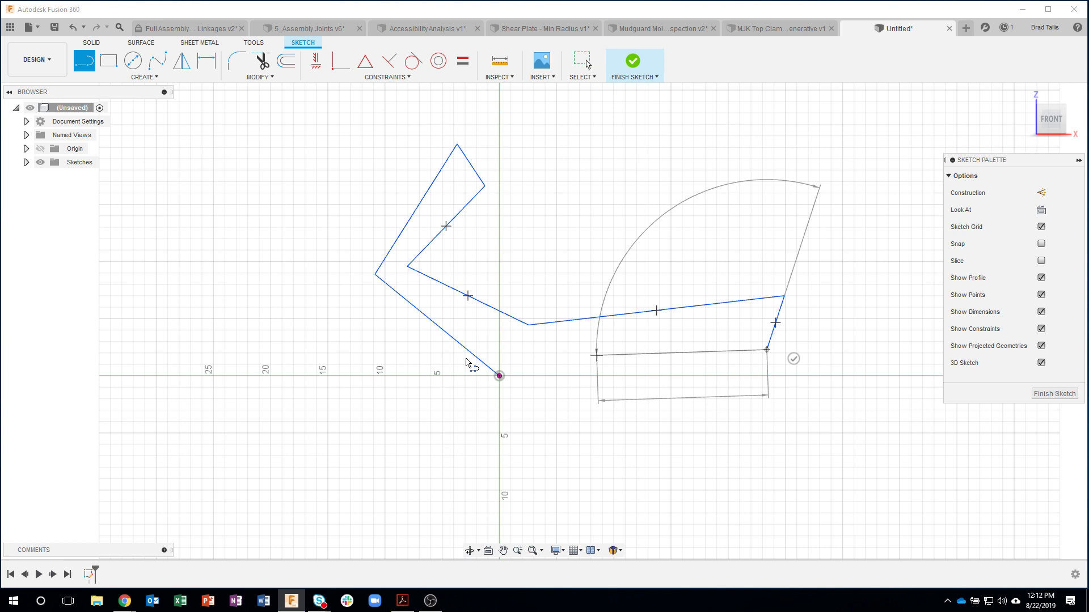
left_click(500, 376)
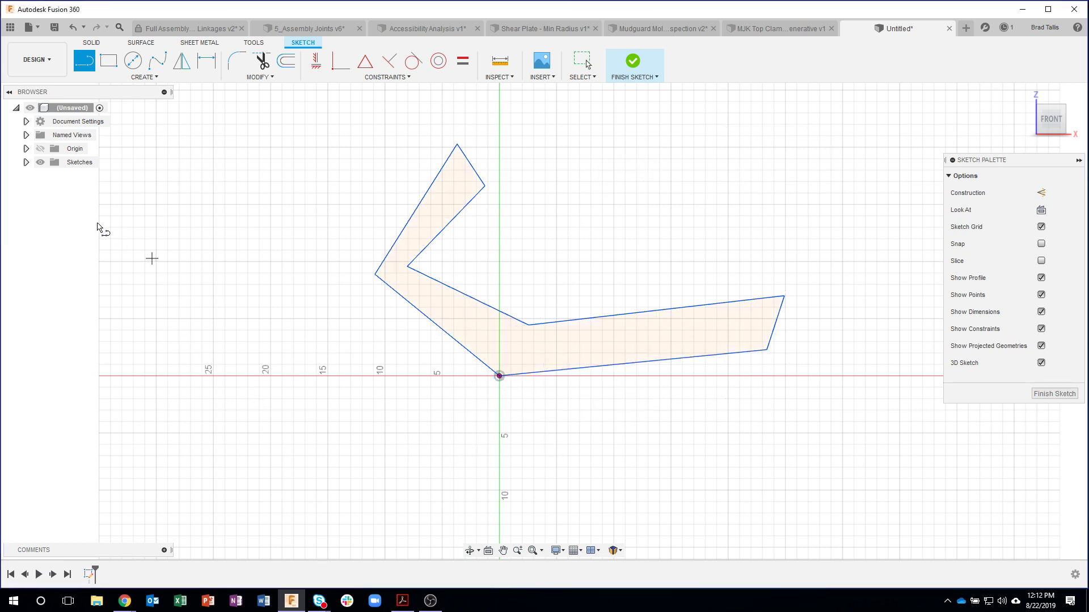
key("Escape")
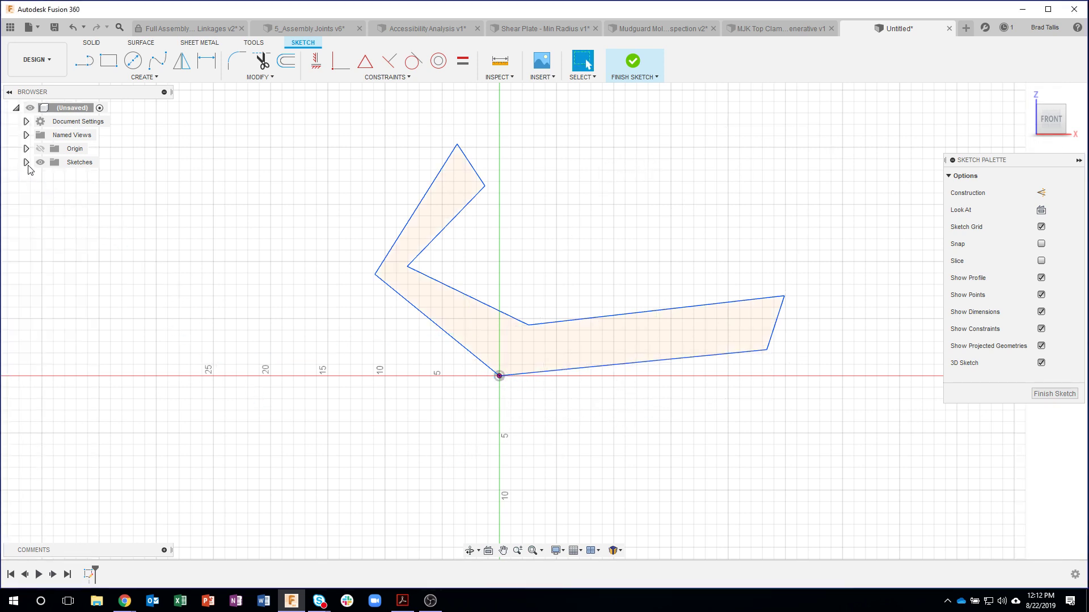
left_click(26, 163)
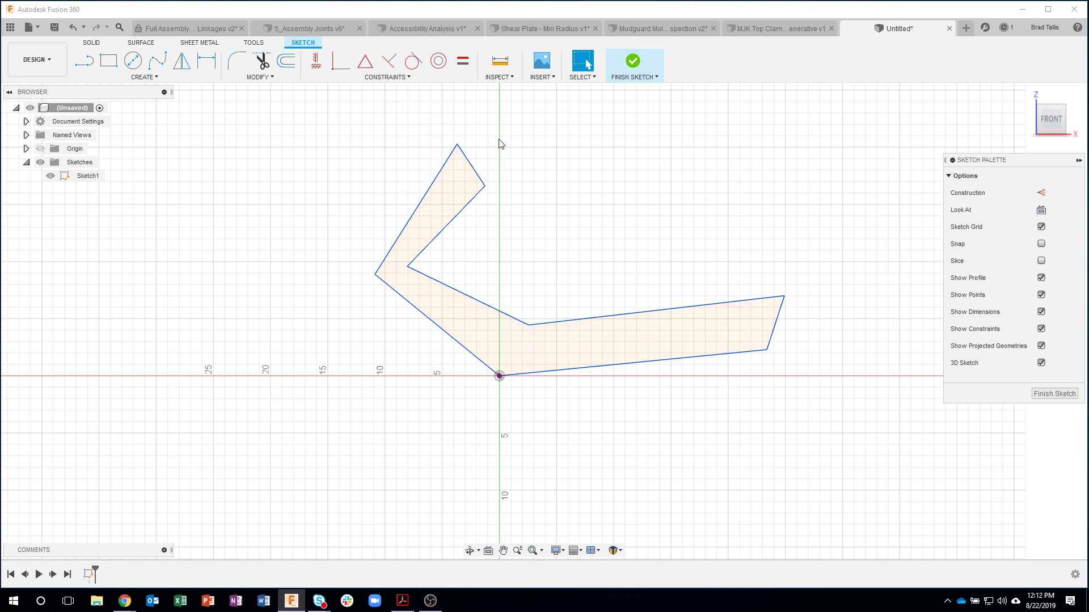
Step: Make the long arm's bottom line horizontal and constrain its upper line parallel to it
left_click(316, 61)
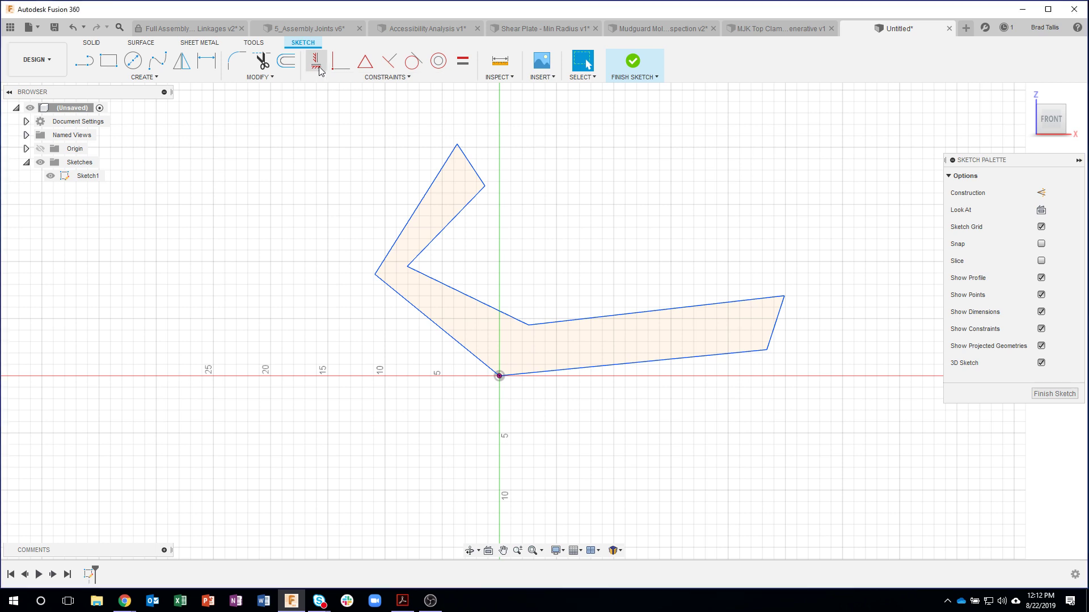
left_click(638, 363)
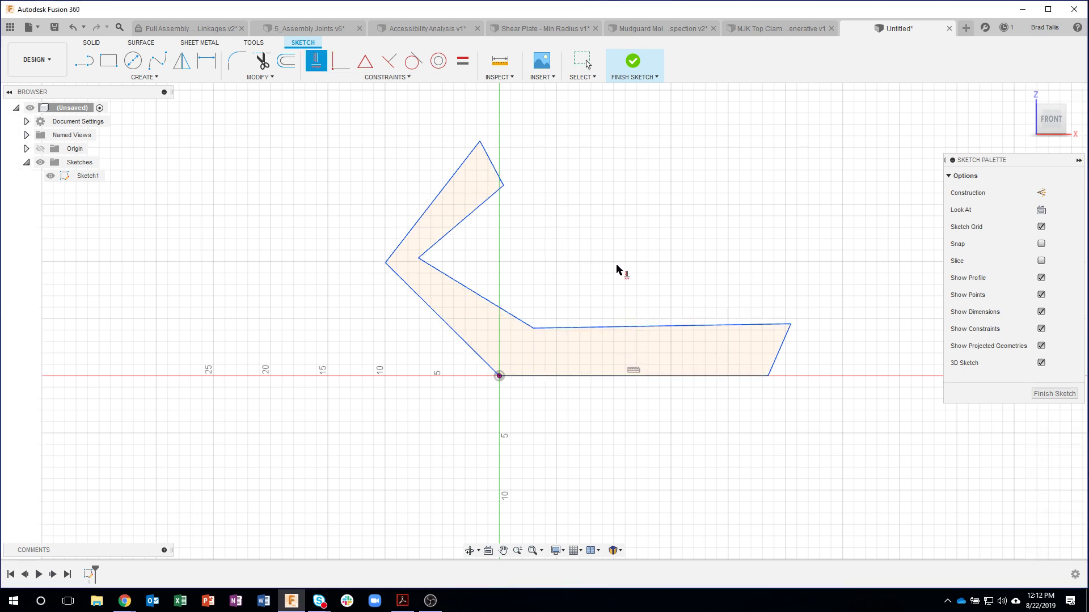
left_click(386, 78)
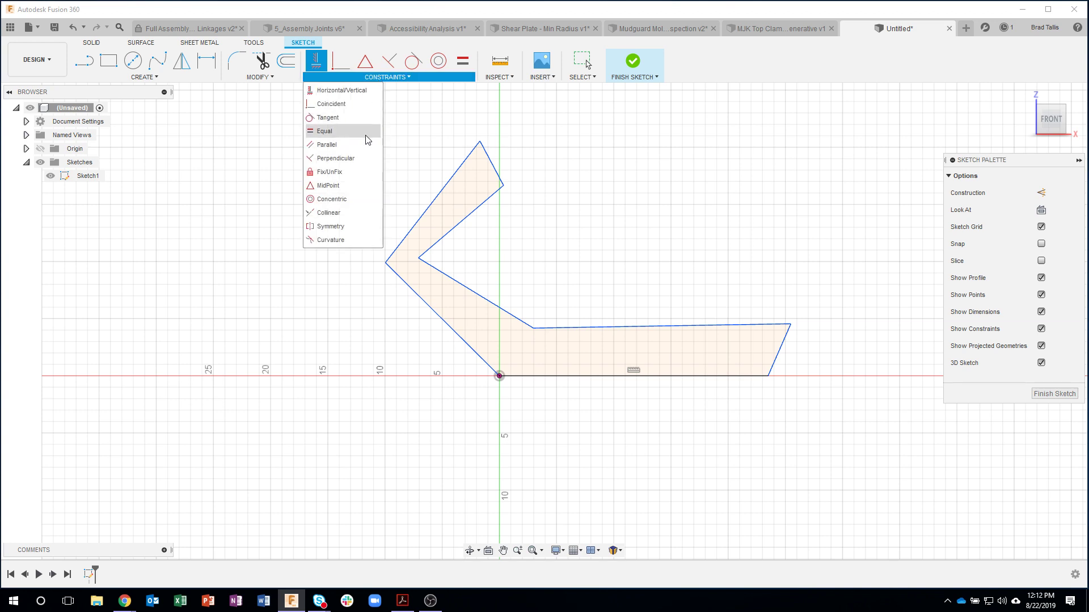
left_click(344, 145)
left_click(590, 376)
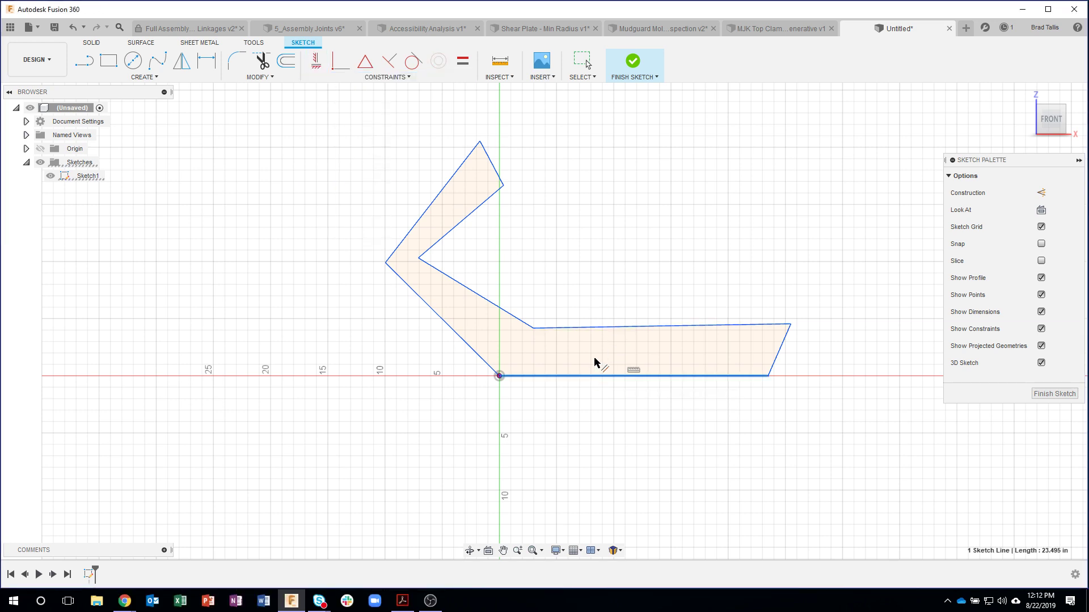
left_click(597, 327)
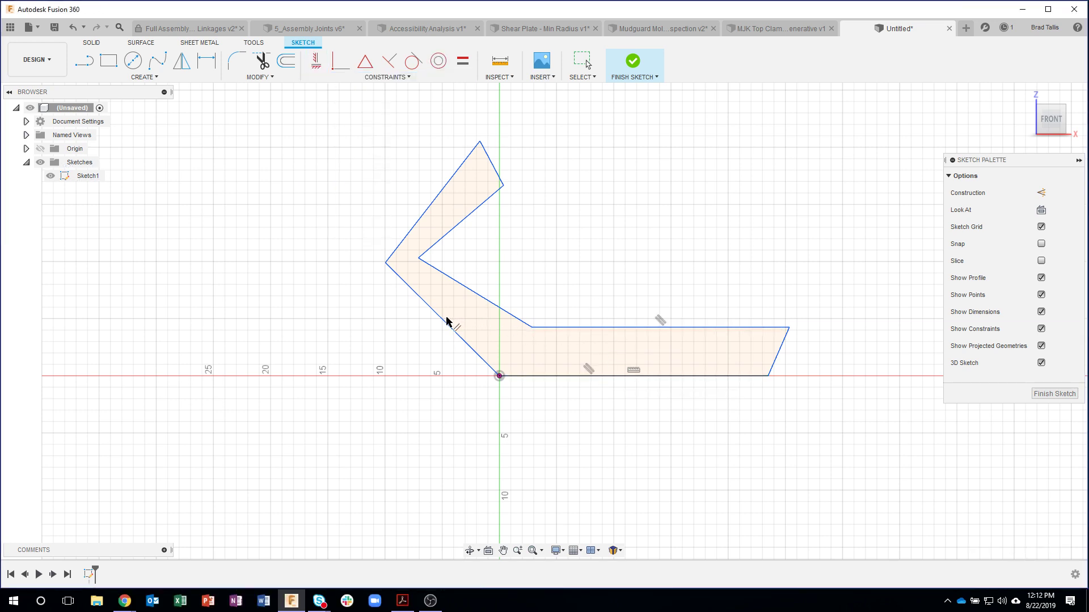
Step: Constrain the two long edges of the middle segment parallel, and likewise the two long edges of the upper segment
left_click(447, 321)
left_click(469, 291)
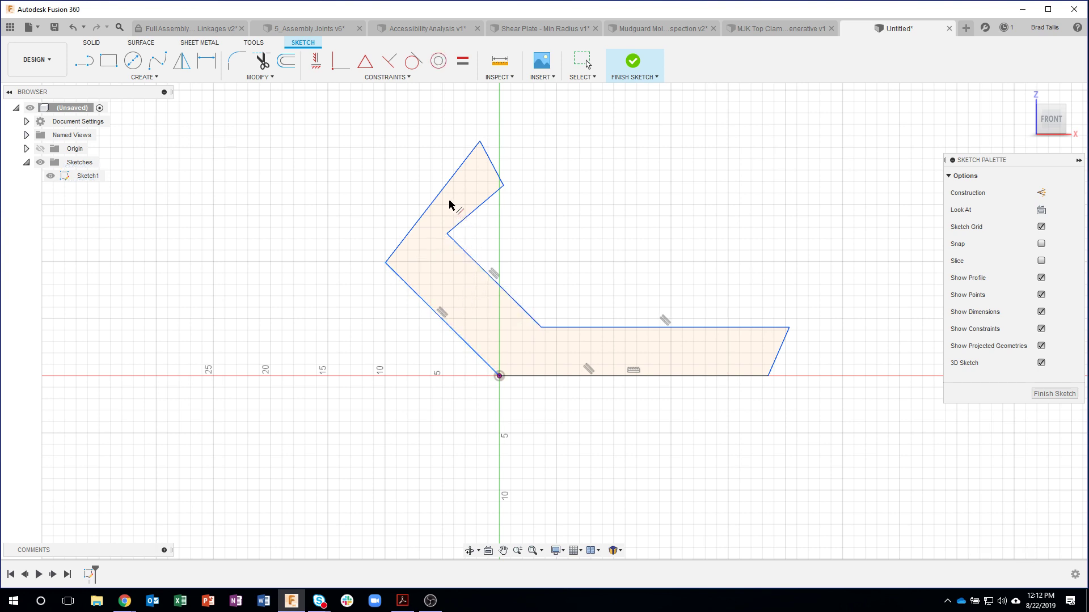
left_click(440, 195)
left_click(469, 214)
Step: Add perpendicular constraints at the outer corner between the middle and upper segments and at both end caps of the profile
left_click(389, 60)
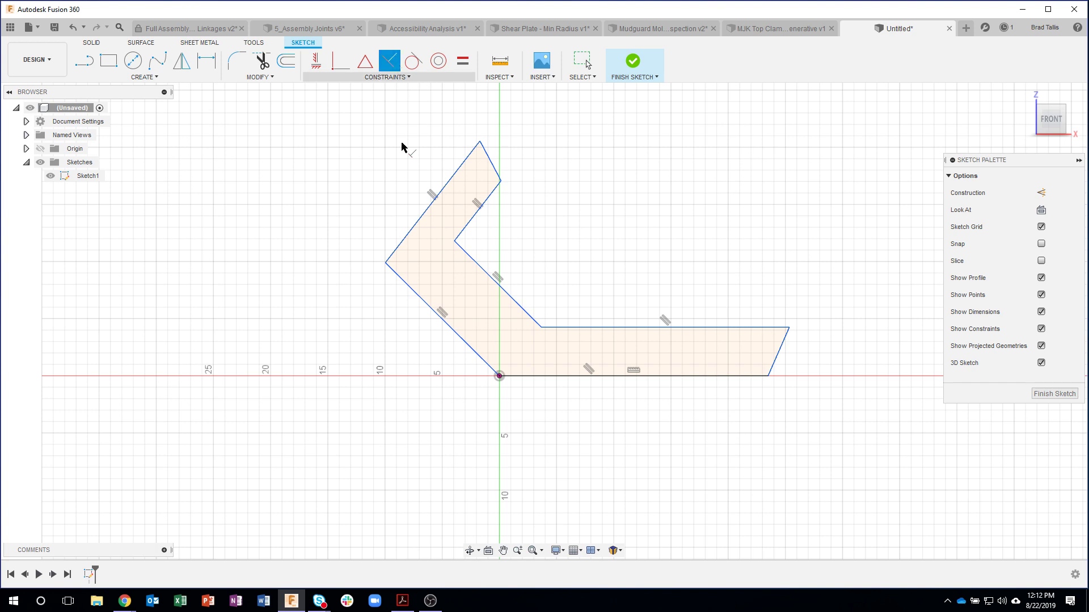
left_click(408, 237)
left_click(407, 277)
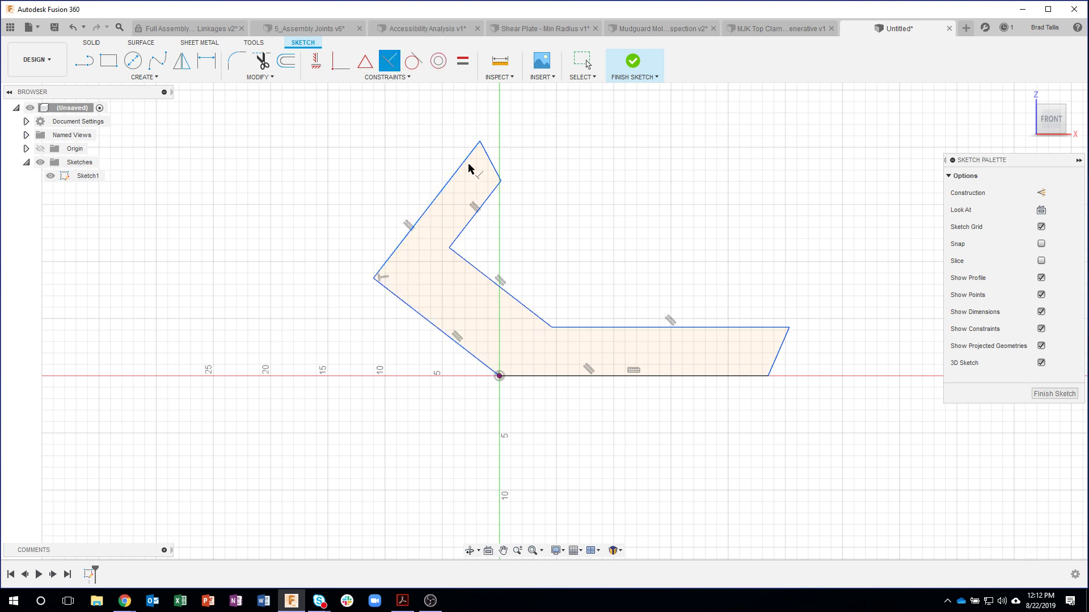
left_click(469, 166)
left_click(489, 162)
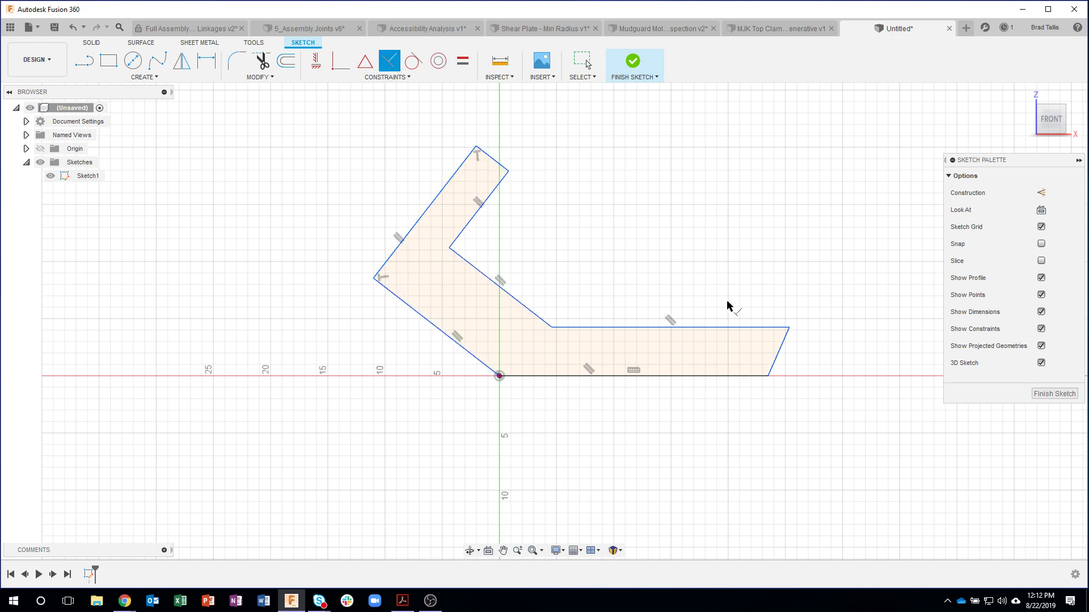
left_click(758, 330)
left_click(785, 347)
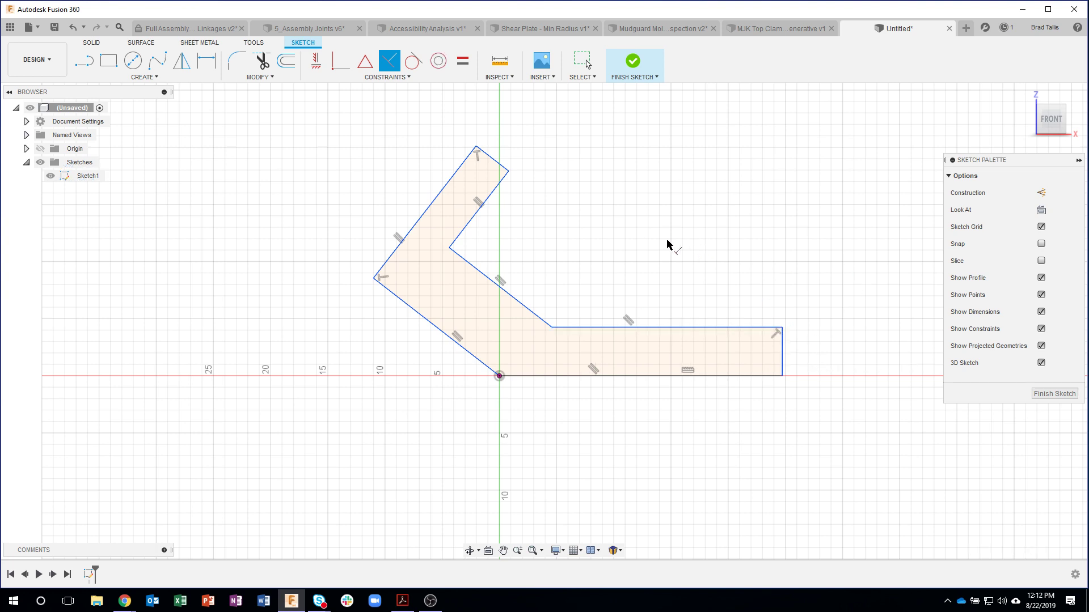
key("Escape")
Step: Dimension the bottom horizontal line's length at 25 in
key("d")
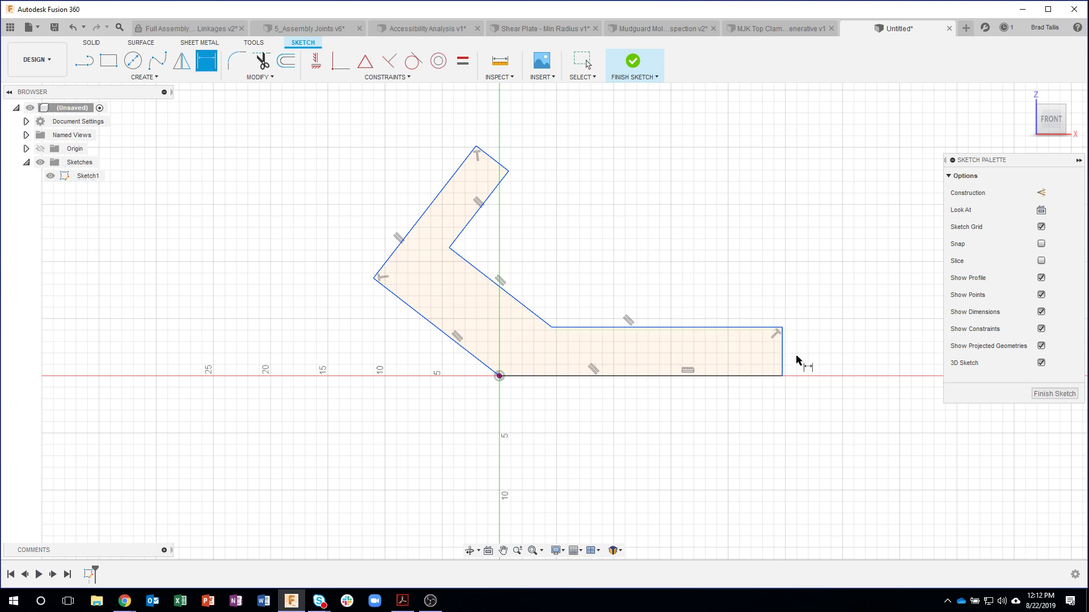
left_click(723, 376)
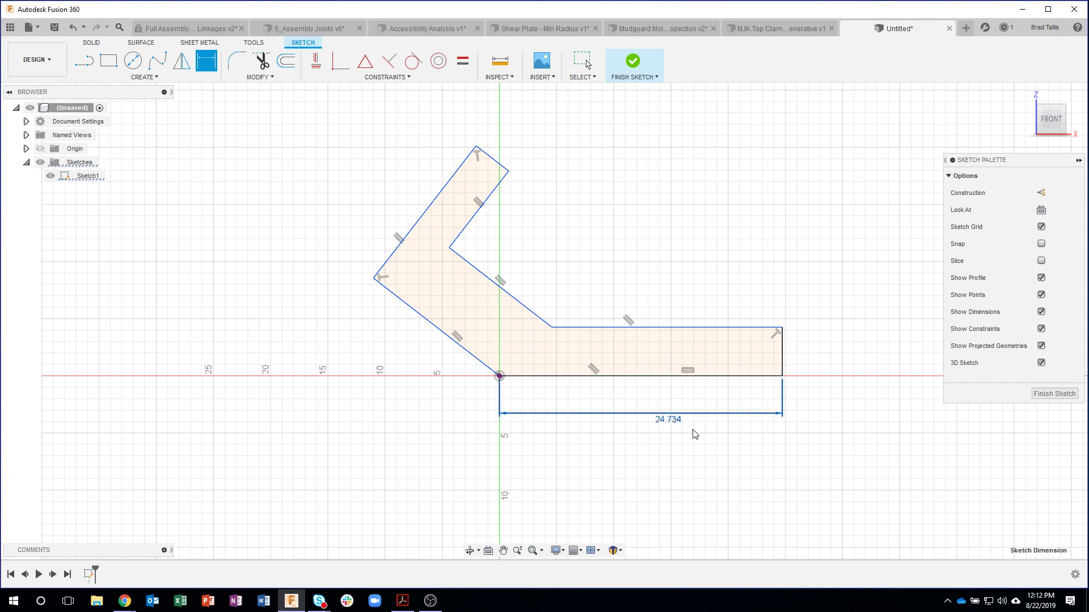
left_click(691, 428)
type("25")
key("Return")
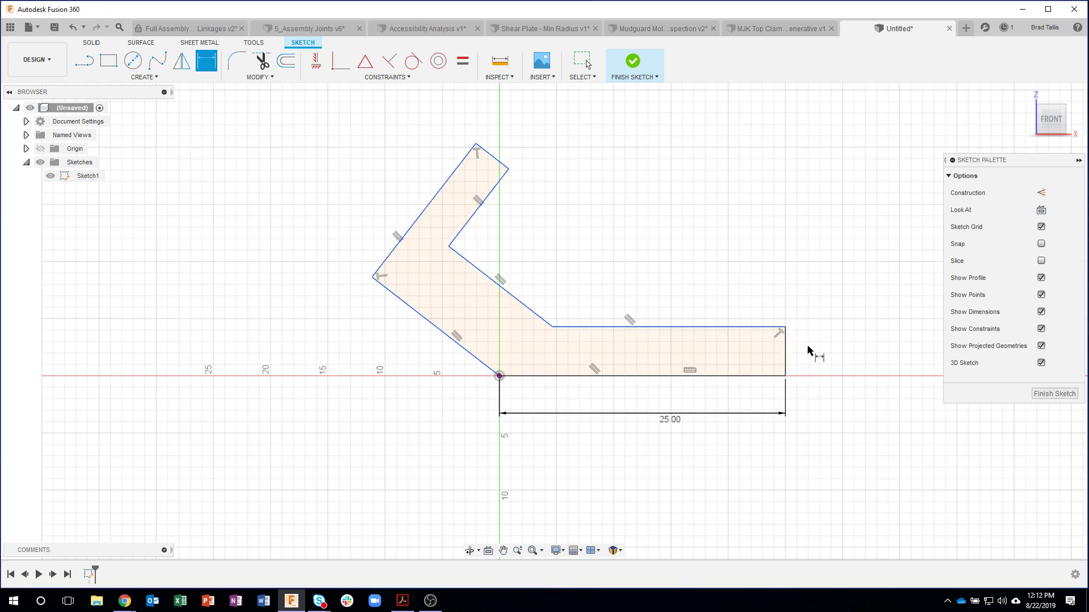
Step: Dimension the vertical end edge of the long horizontal arm at 4 in
left_click(786, 357)
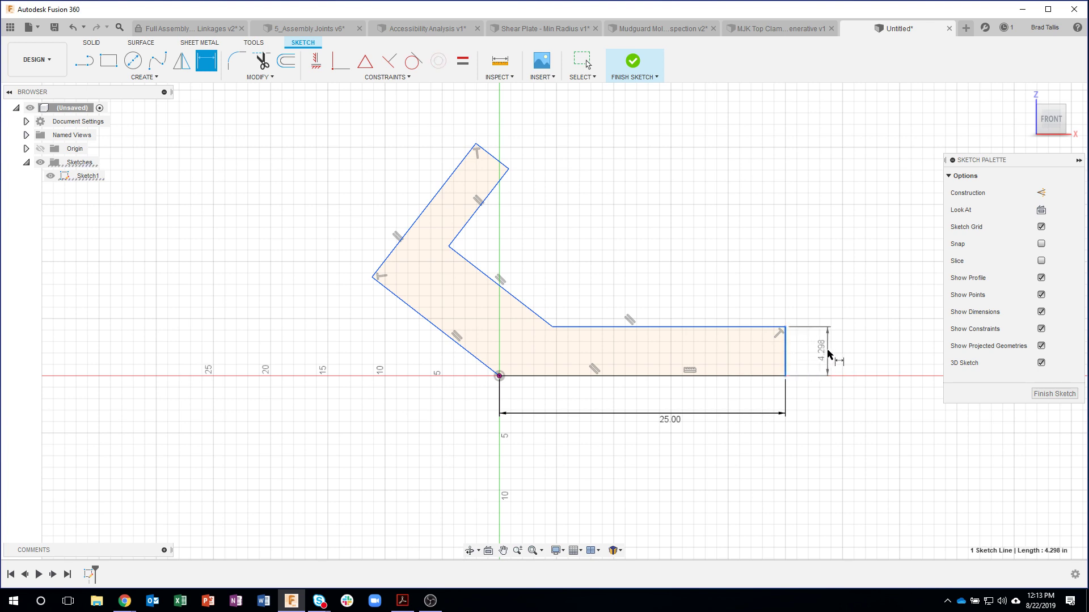
left_click(829, 354)
type("4")
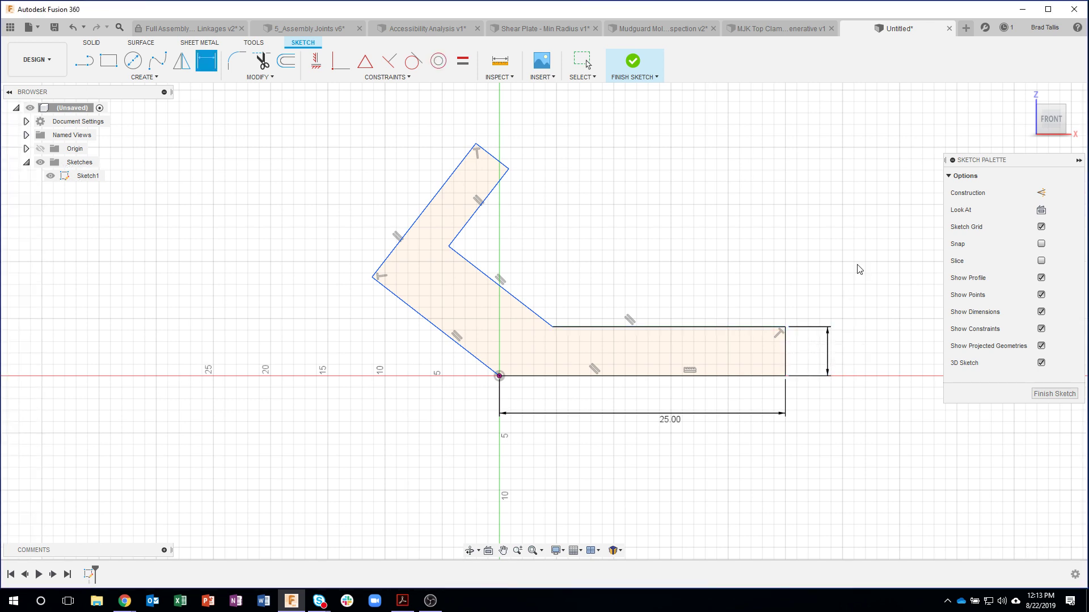
key("Return")
Step: Dimension the middle segment's width between its parallel edges, linking the value to the horizontal arm's 4.00 end dimension
left_click(448, 336)
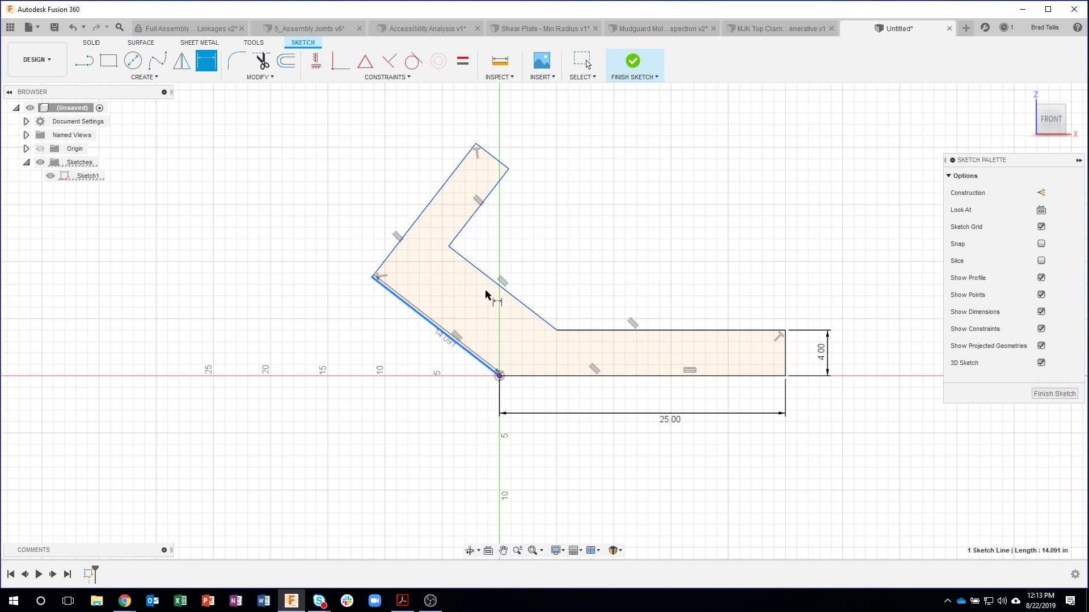
left_click(489, 280)
left_click(466, 303)
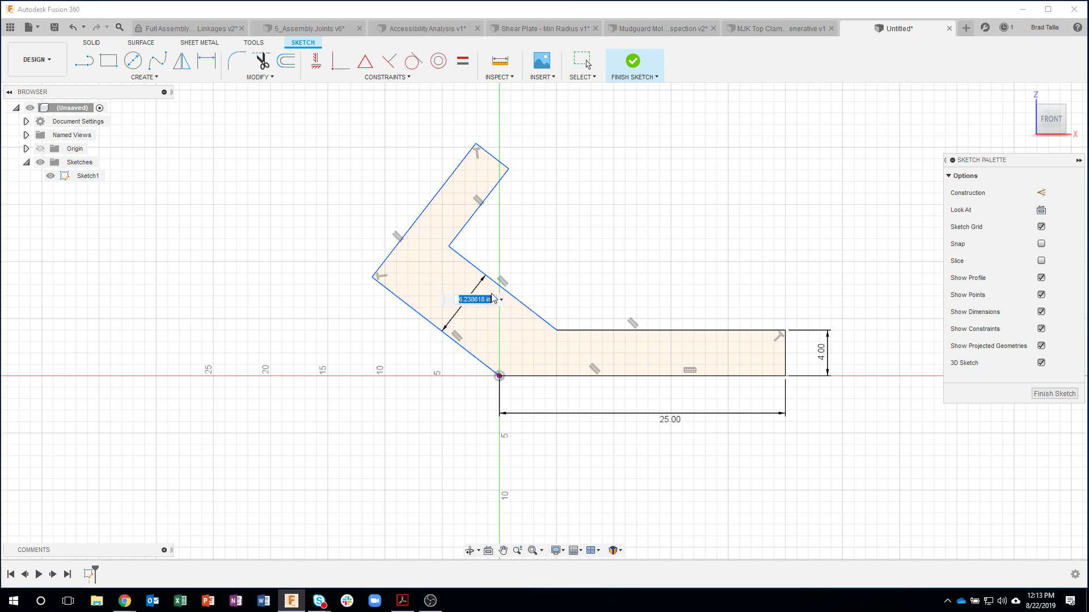
type("d4")
key("Return")
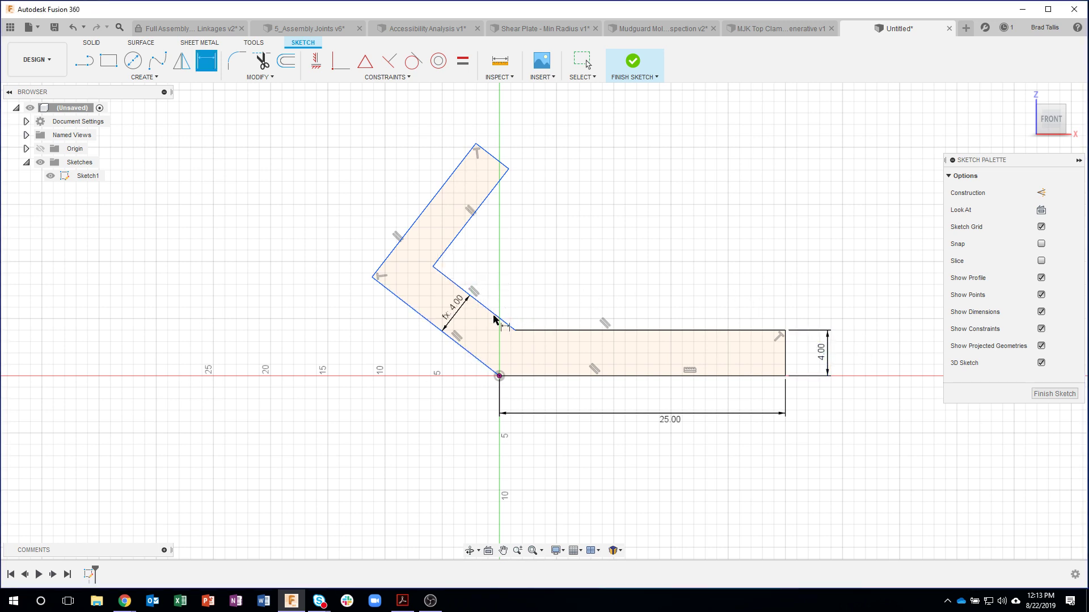
Step: Dimension the upper segment's width between its parallel edges, linking the value to the horizontal arm's 4.00 end dimension
left_click(427, 213)
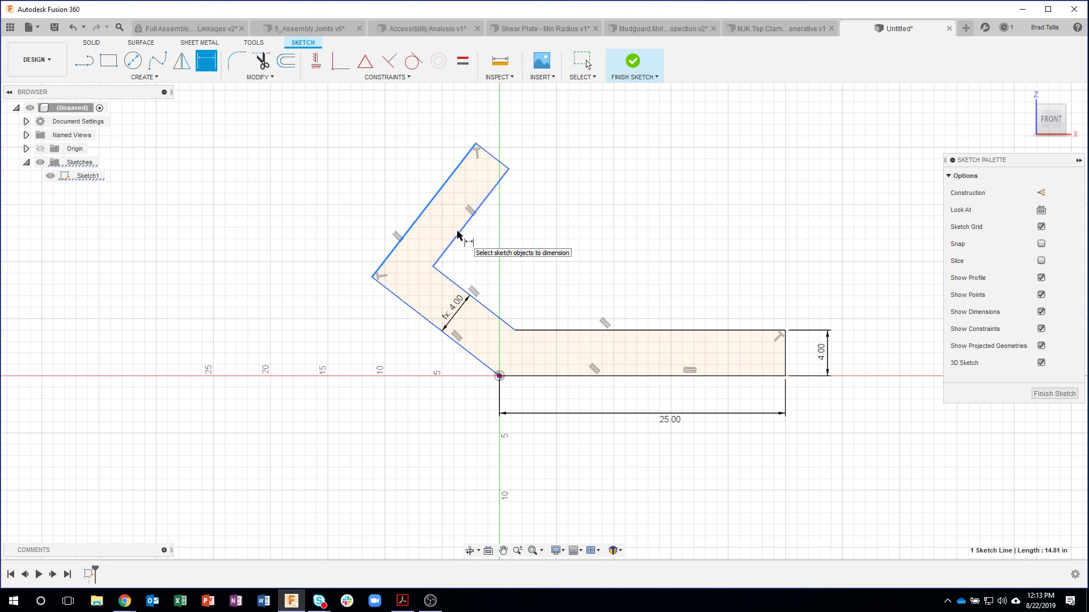
left_click(457, 235)
left_click(452, 213)
type("d4")
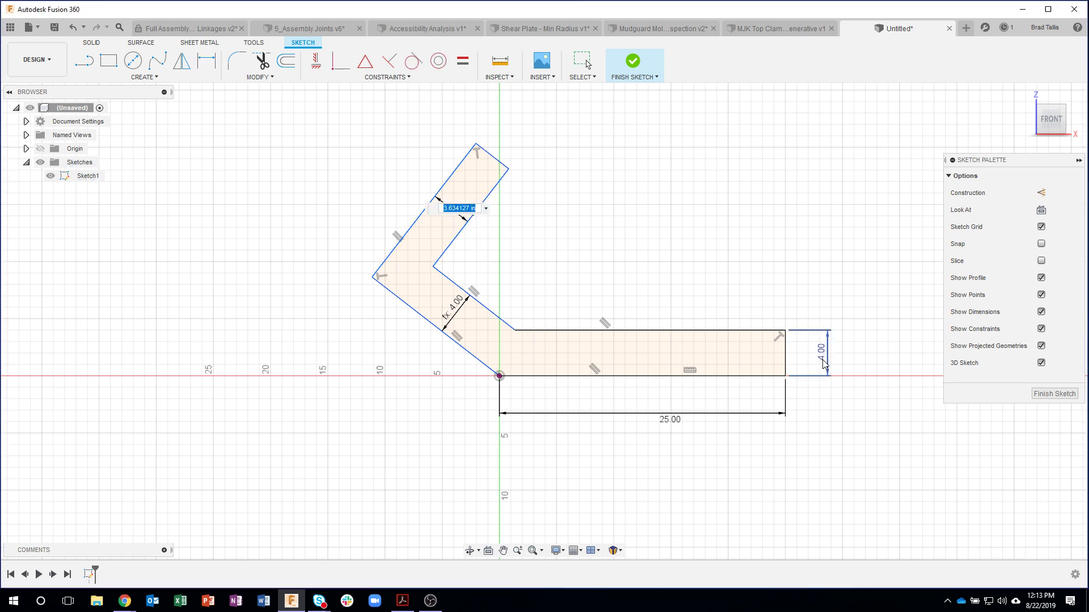
key("Return")
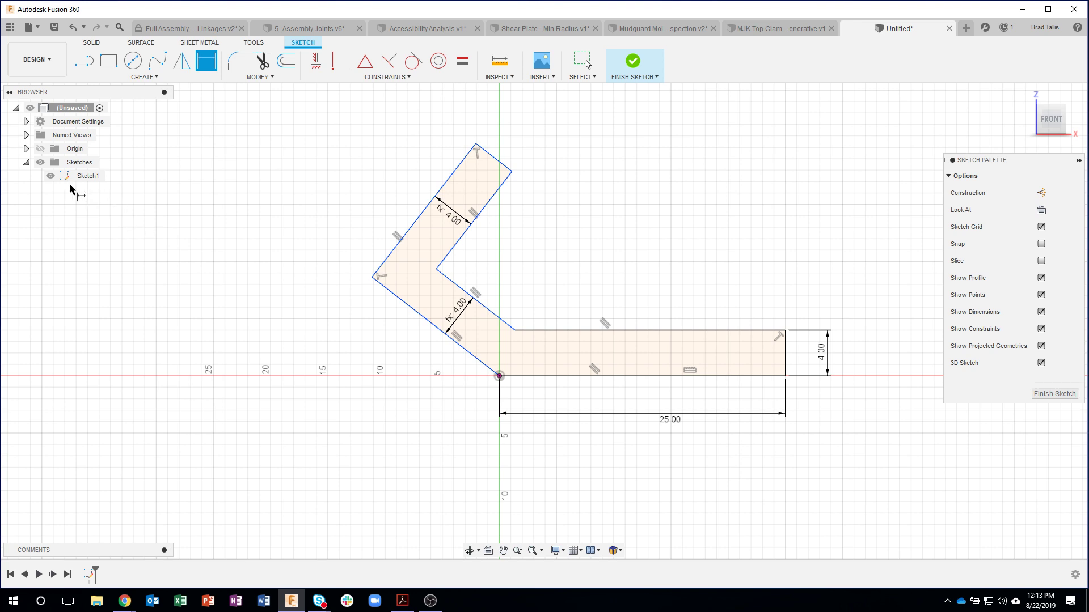
key("Escape")
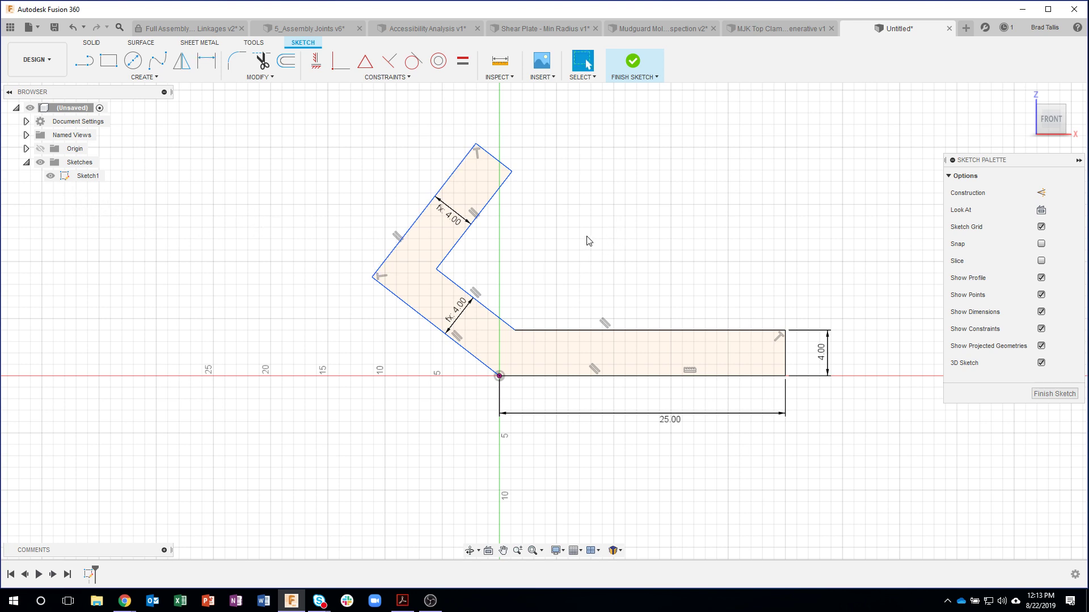
Step: Dimension the angle between the middle segment's outer edge and the horizontal baseline at 45 degrees
key("d")
left_click(454, 339)
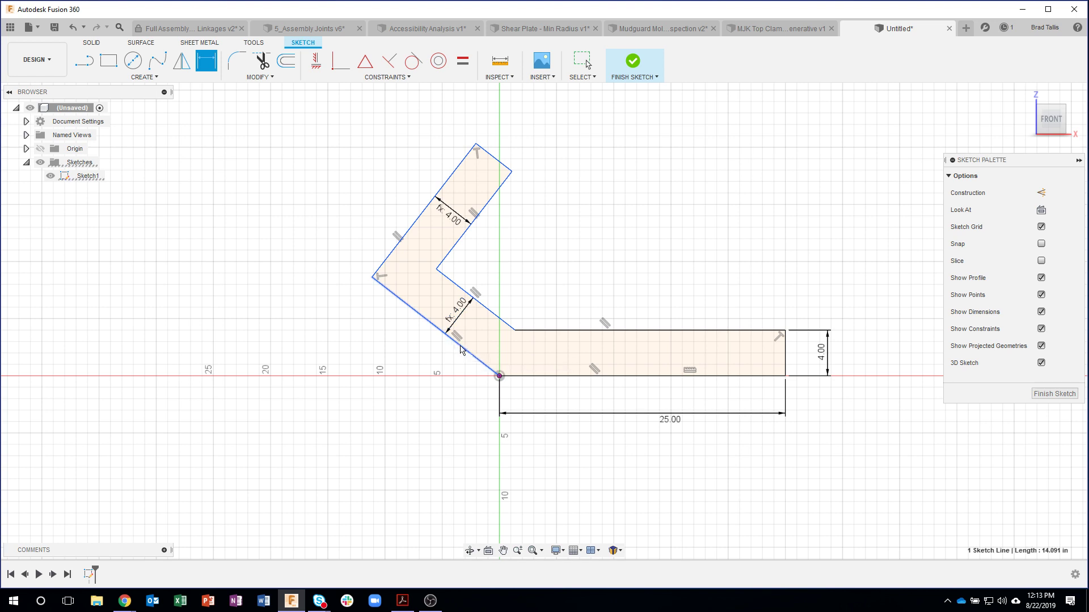
left_click(522, 365)
left_click(427, 362)
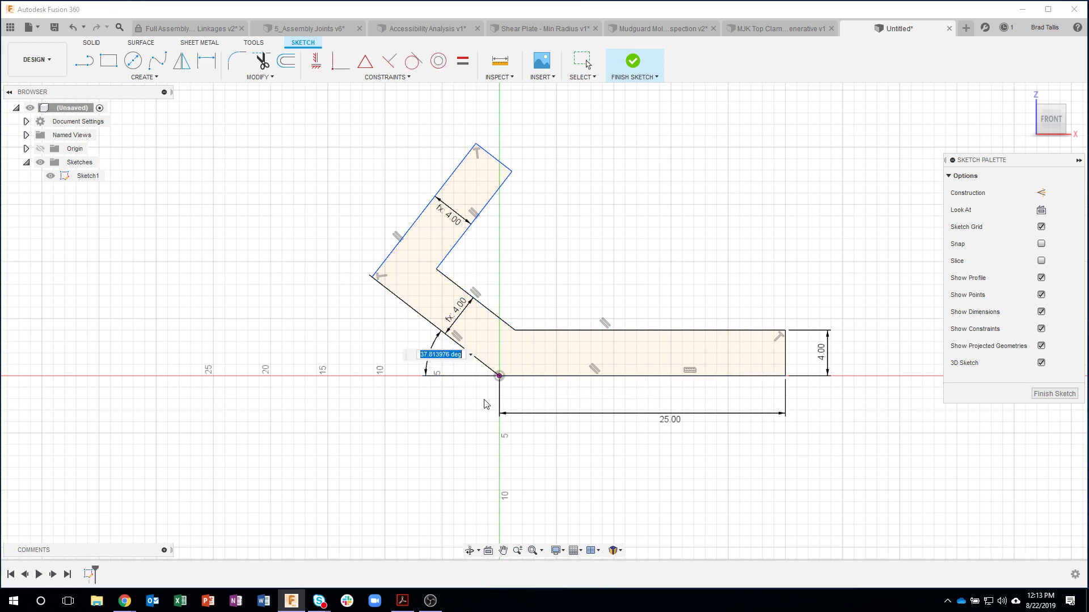
type("45")
key("Return")
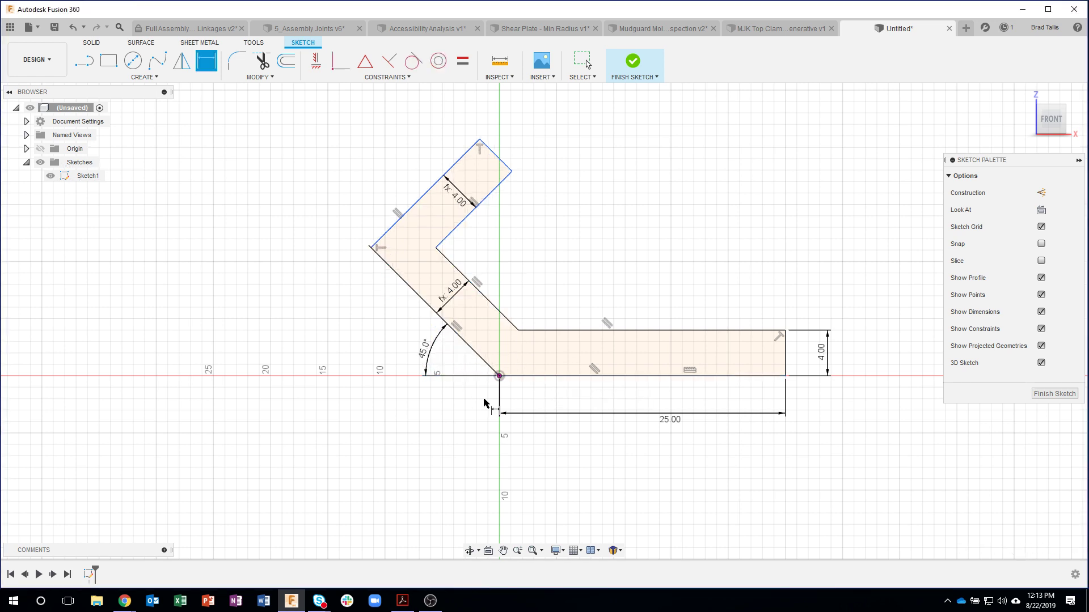
Step: Dimension the length of the upper segment's outer edge at 12 in
left_click(432, 186)
left_click(406, 165)
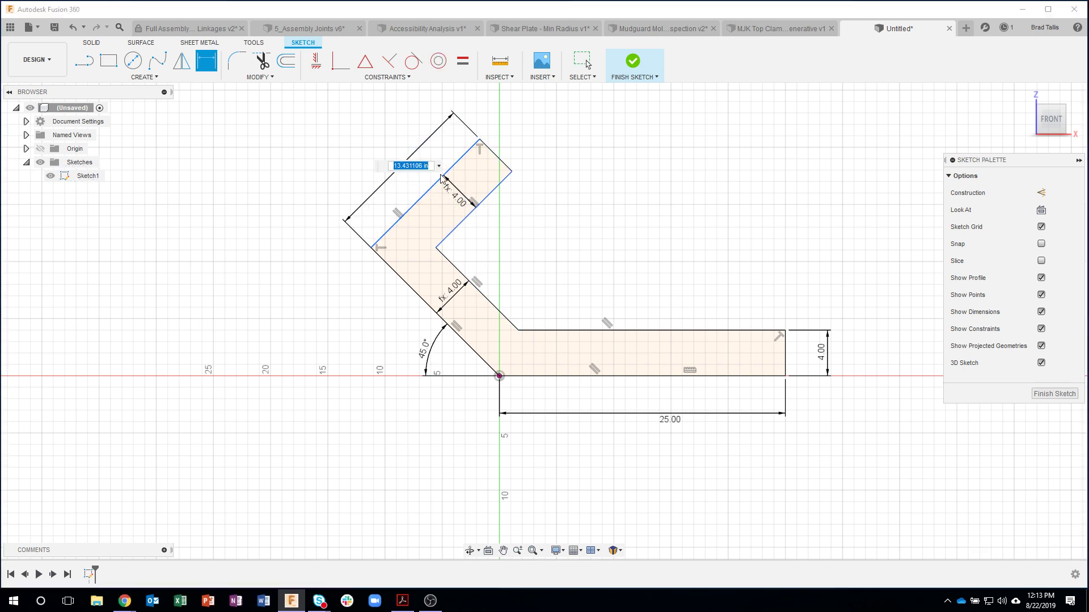
type("12")
key("Return")
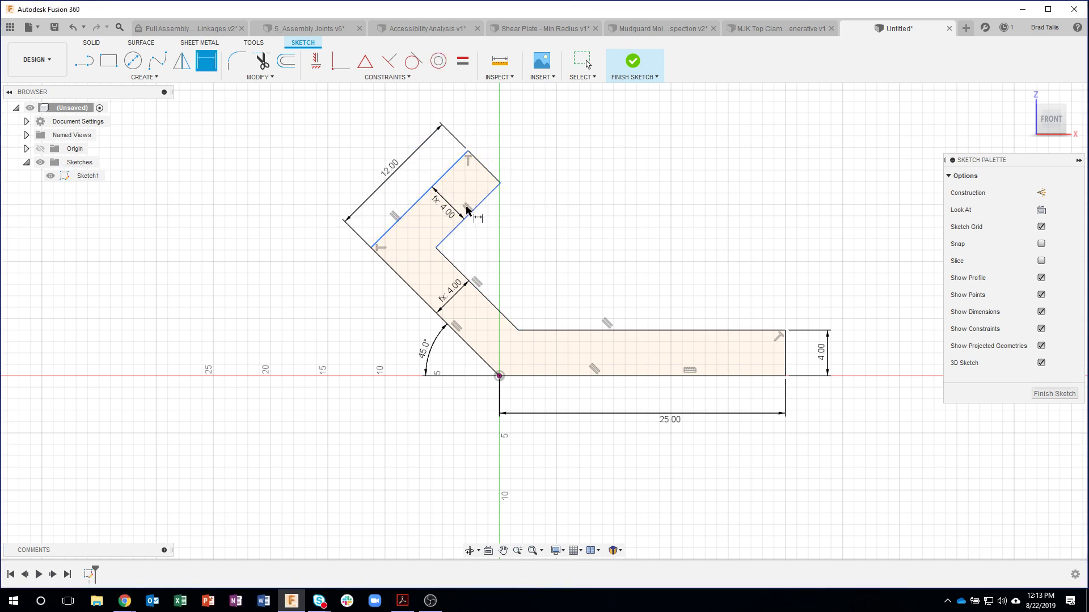
left_click(485, 166)
key("Escape")
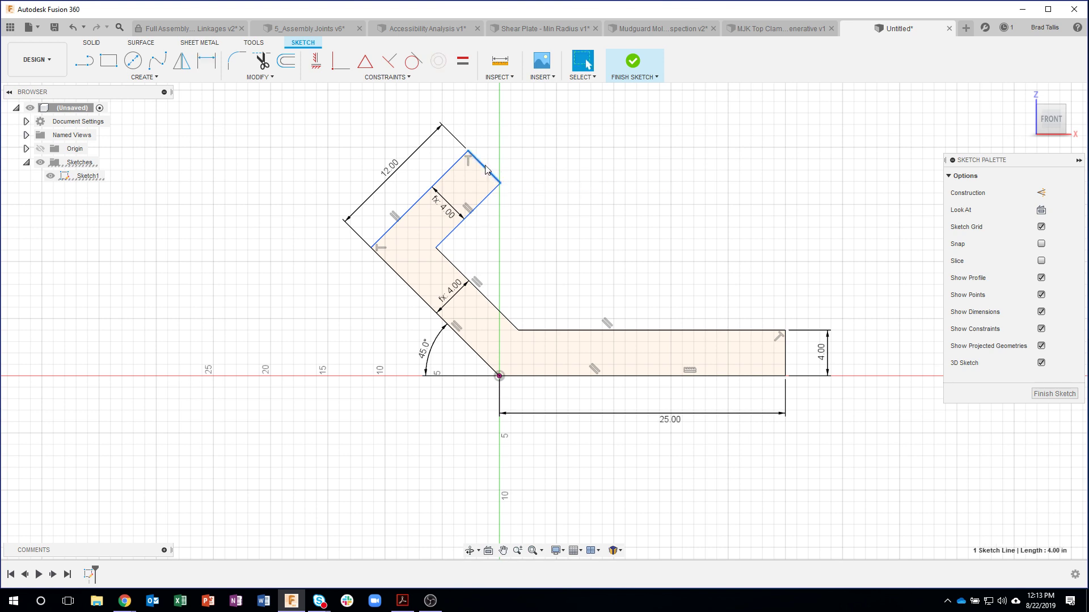
Step: Shift the unconstrained upper segment slightly to test its freedom, and dimension the middle segment's outer edge length at 15 in
left_click_drag(462, 215, 501, 235)
key("d")
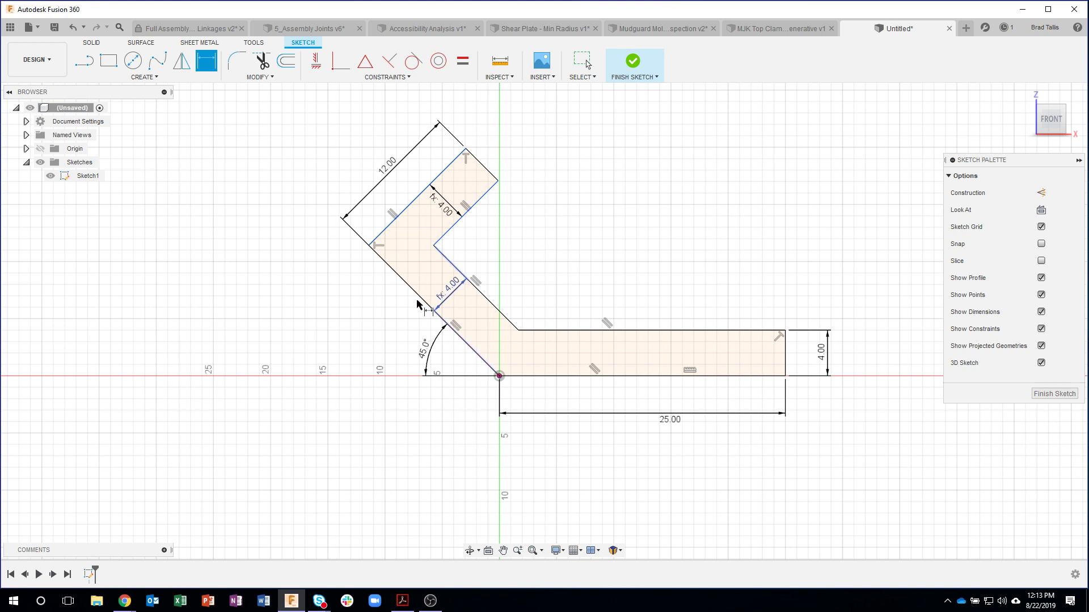
left_click(422, 299)
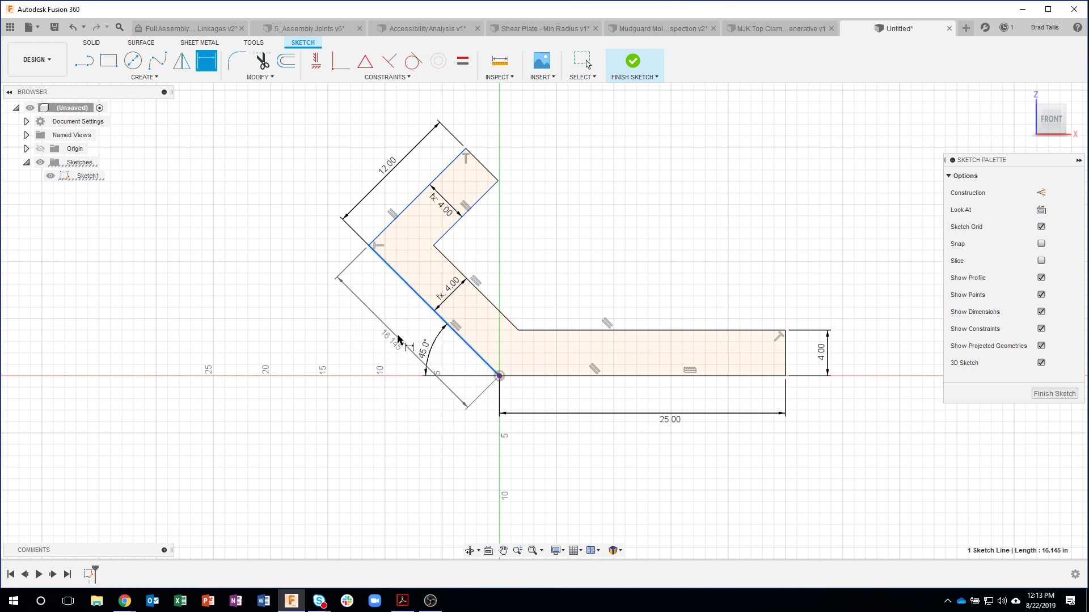
left_click(413, 352)
type("1")
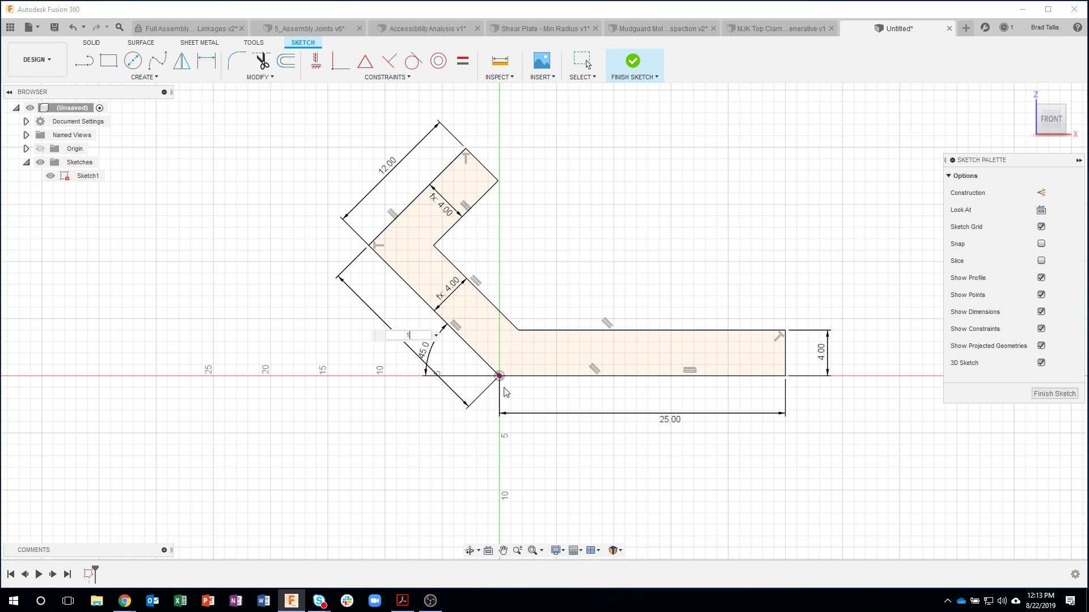
type("5")
key("Return")
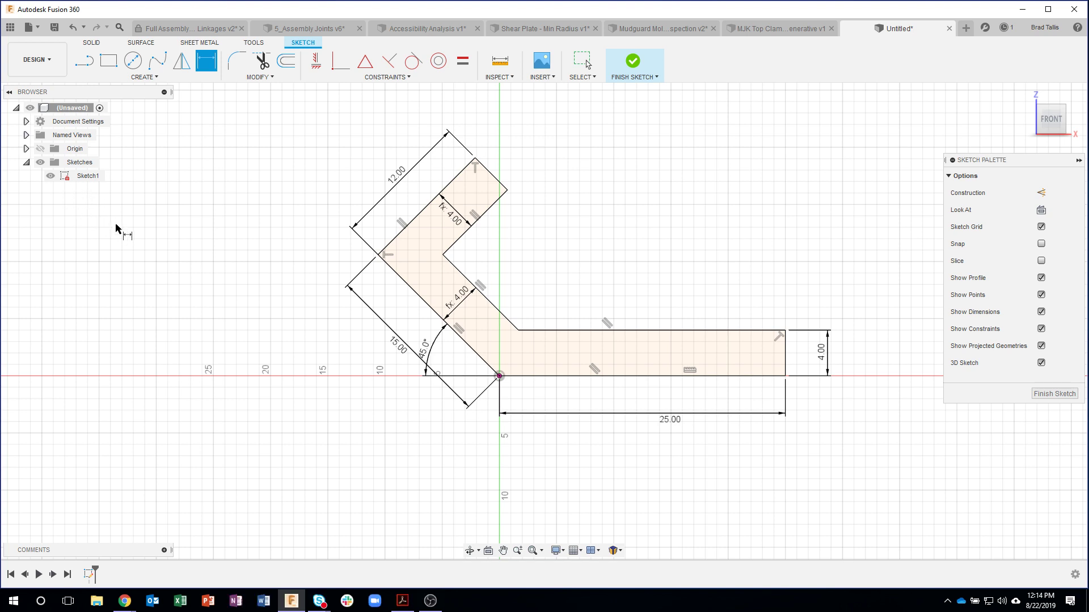
key("Escape")
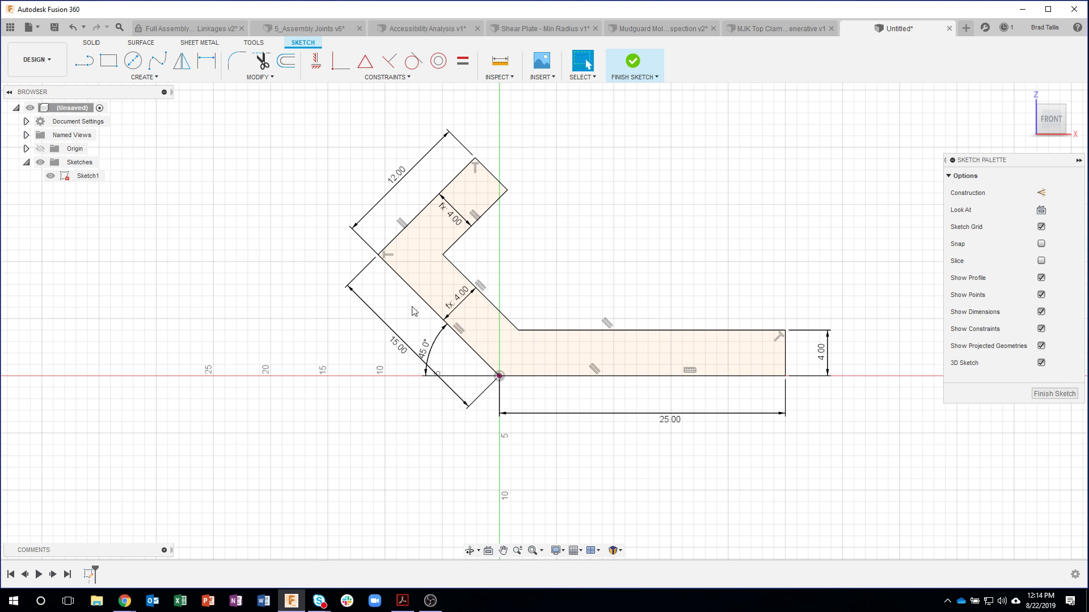
Step: Delete the 15.00 length dimension from the middle segment's outer edge
left_click(390, 344)
key("Delete")
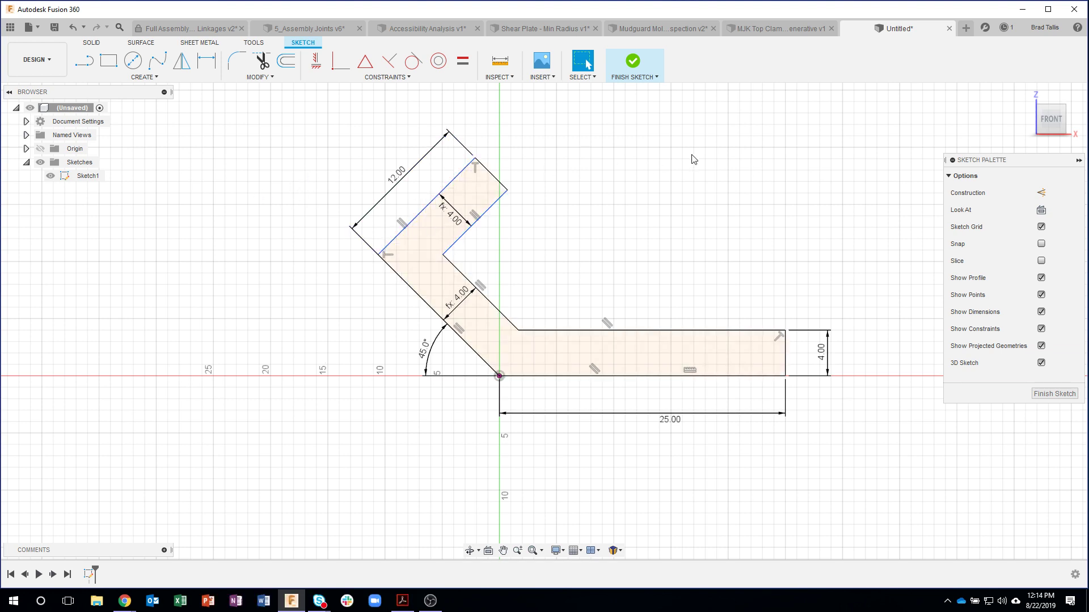
Step: Switch to the MJK Top Clamp generative document, and hide and redisplay the starting shape to inspect the preserve geometry
left_click(762, 28)
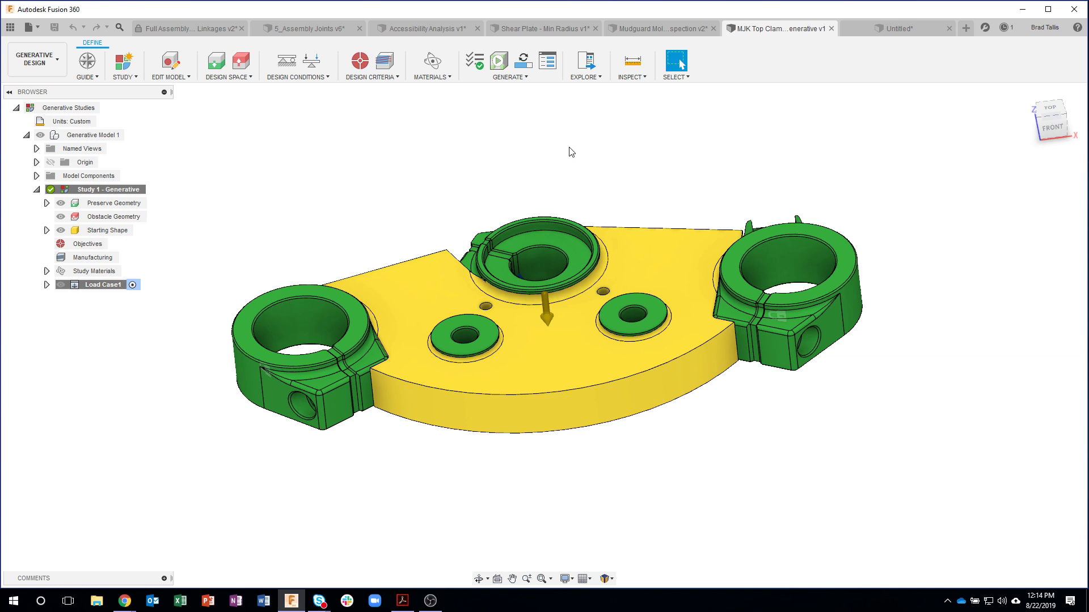
left_click(64, 232)
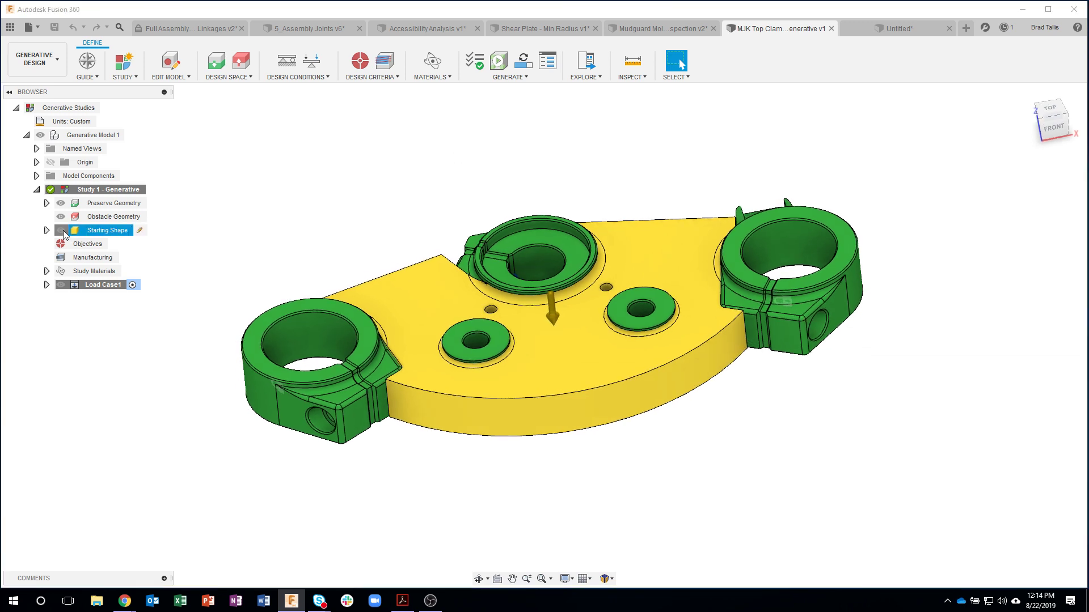
left_click(62, 230)
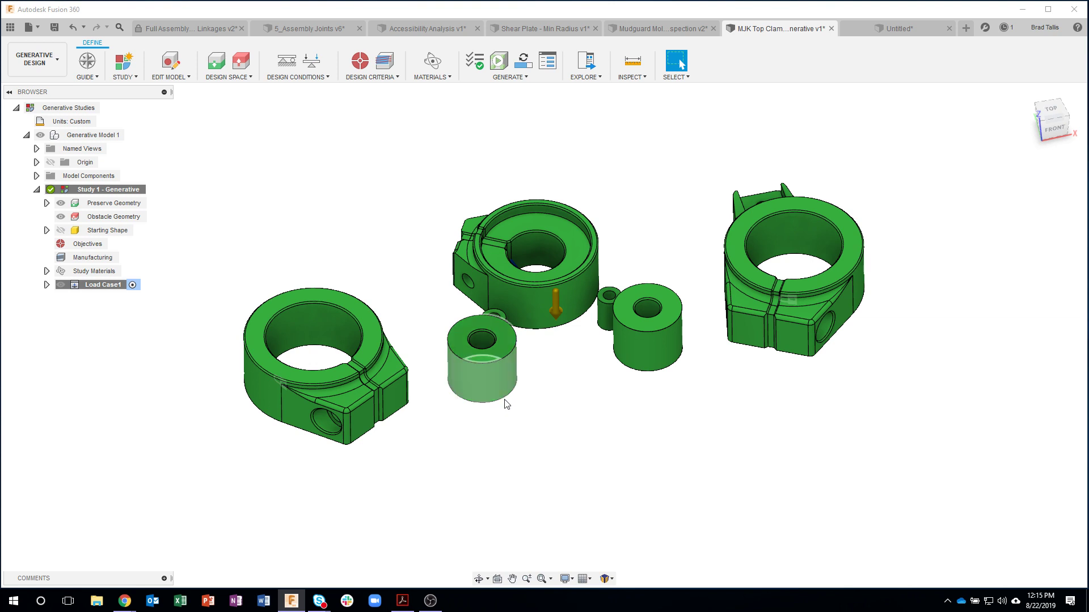
left_click(70, 231)
left_click(61, 230)
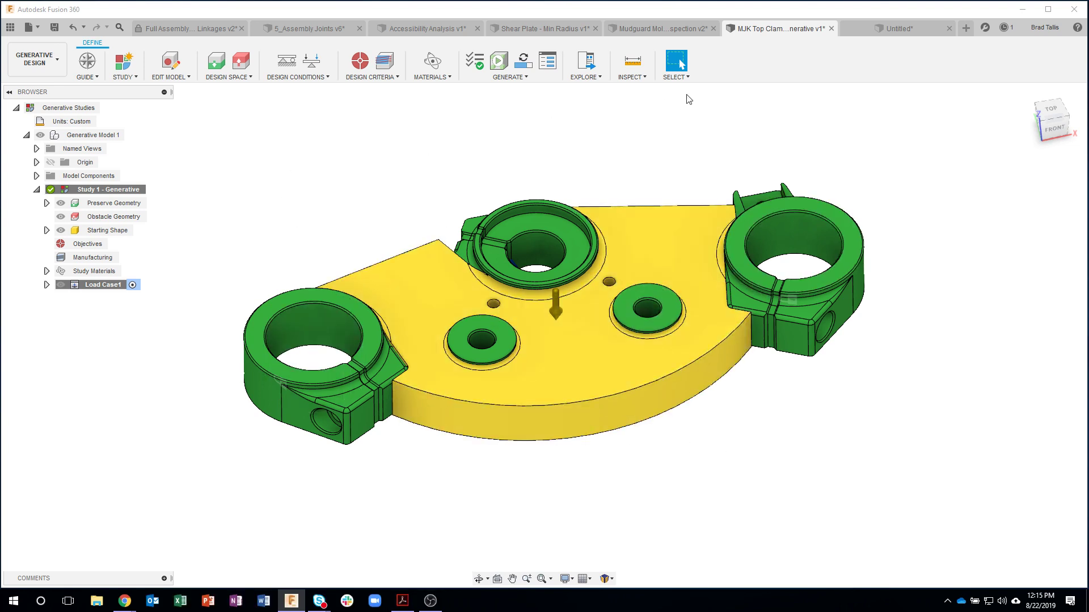
Step: Open the outcome explorer for the top clamp's generative study
left_click(594, 70)
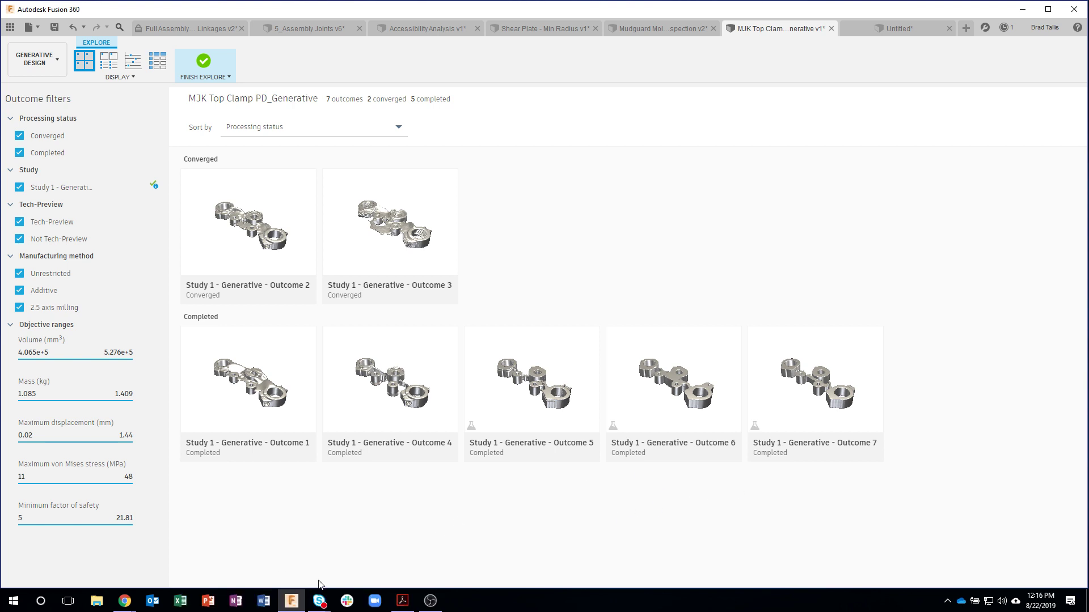
Step: Switch to Adobe Acrobat and examine whats_new_aug.pdf, comparing the clamp's generative outcome, stress view, remodelled versions and milling simulation, and minimise it
left_click(403, 600)
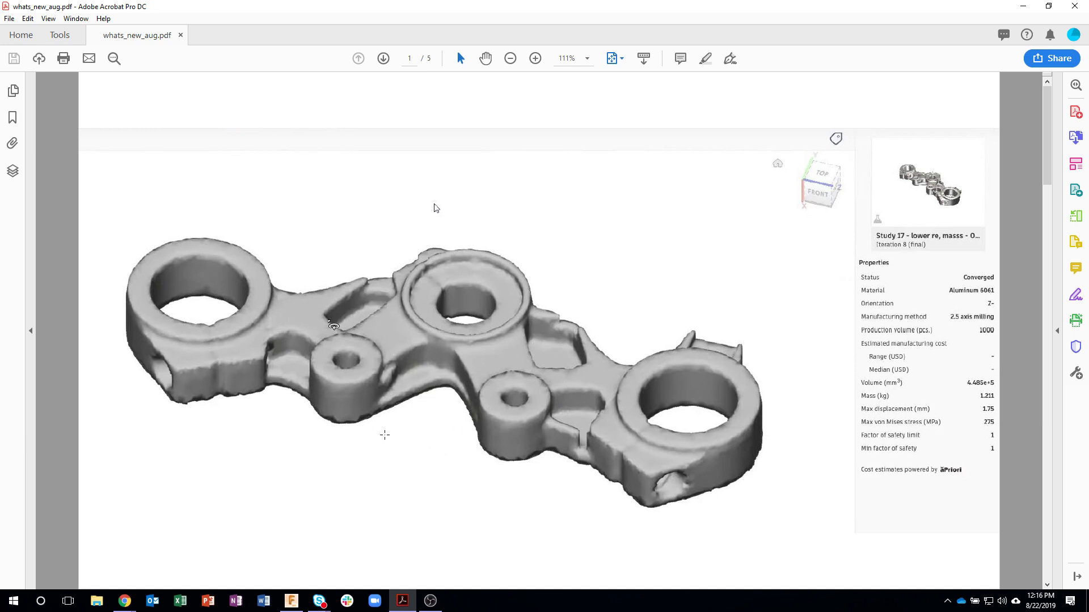
scroll(385, 435, "down", 1)
scroll(409, 429, "up", 1)
scroll(410, 429, "down", 1)
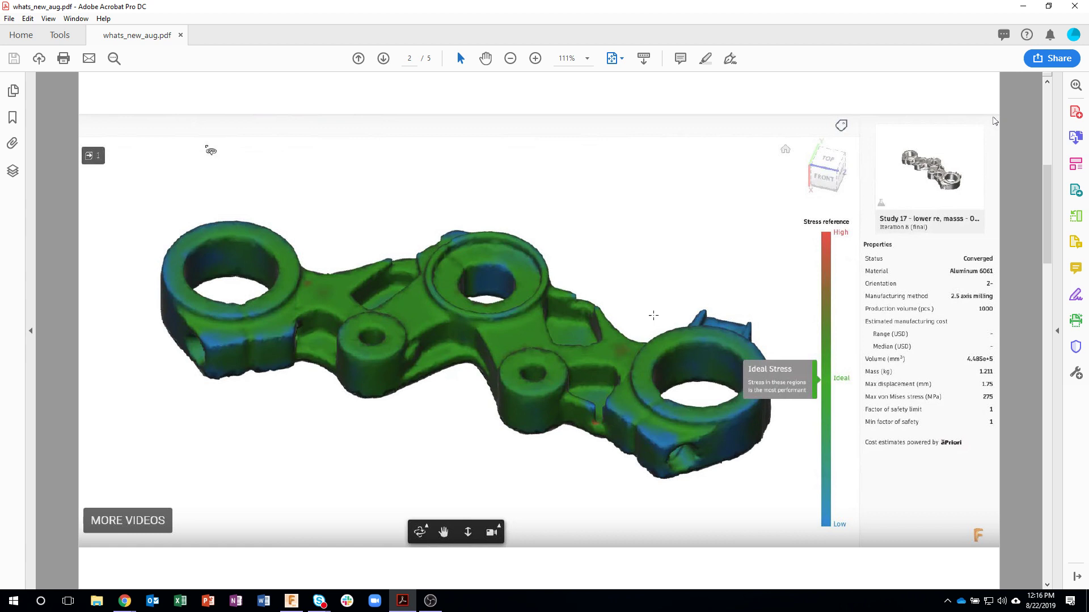
scroll(700, 284, "down", 1)
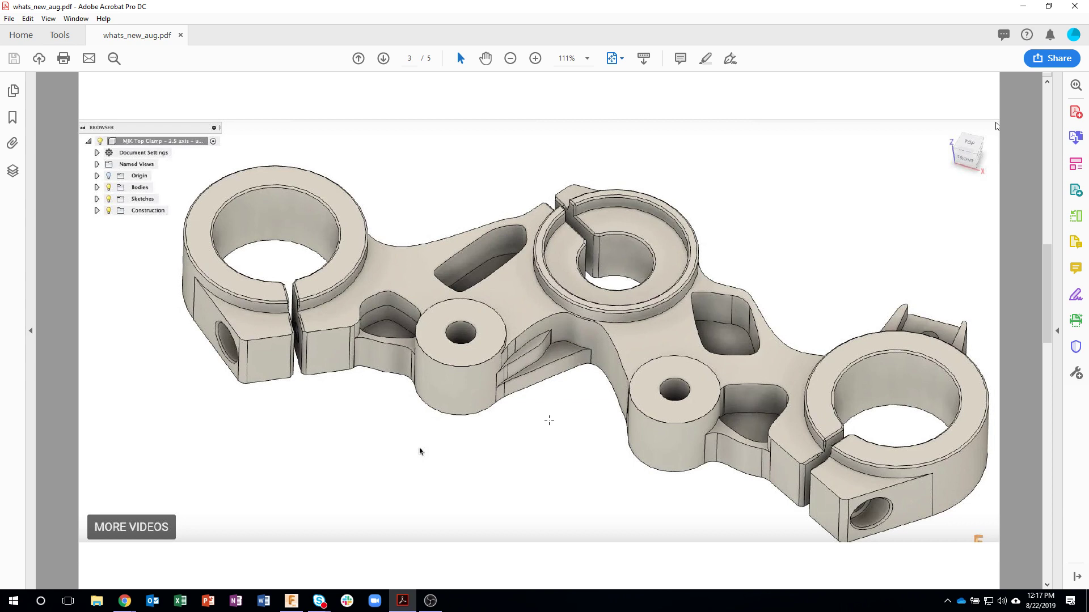
scroll(548, 405, "down", 1)
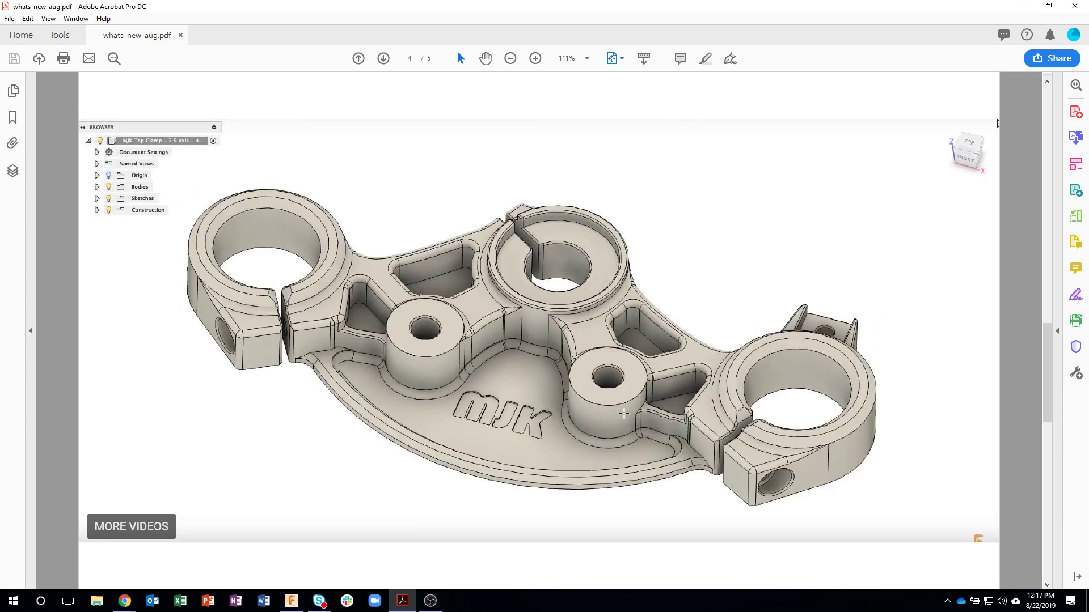
scroll(996, 125, "up", 1)
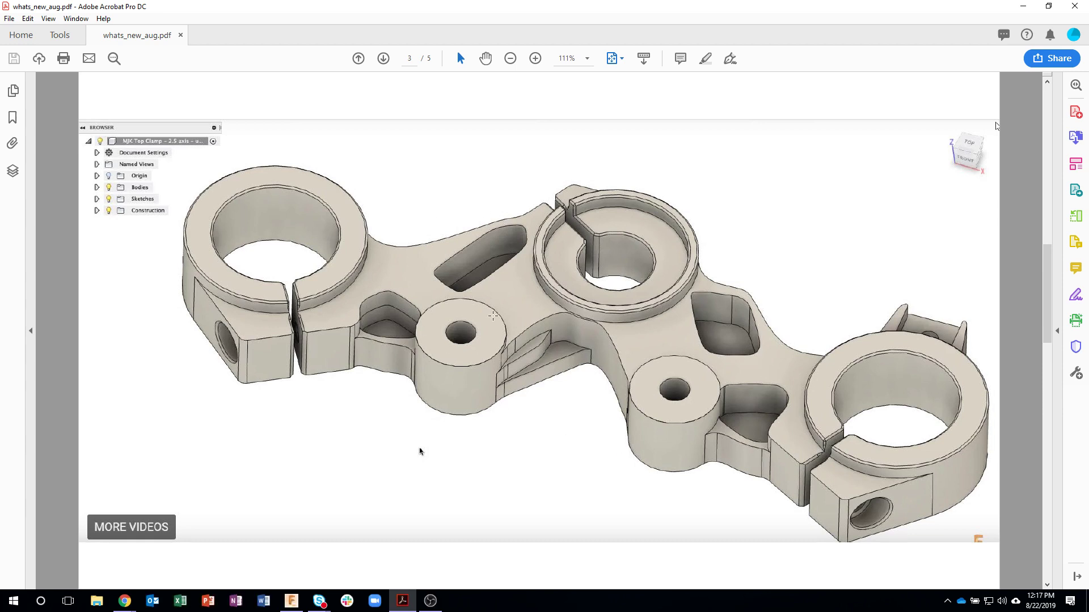
scroll(997, 125, "down", 1)
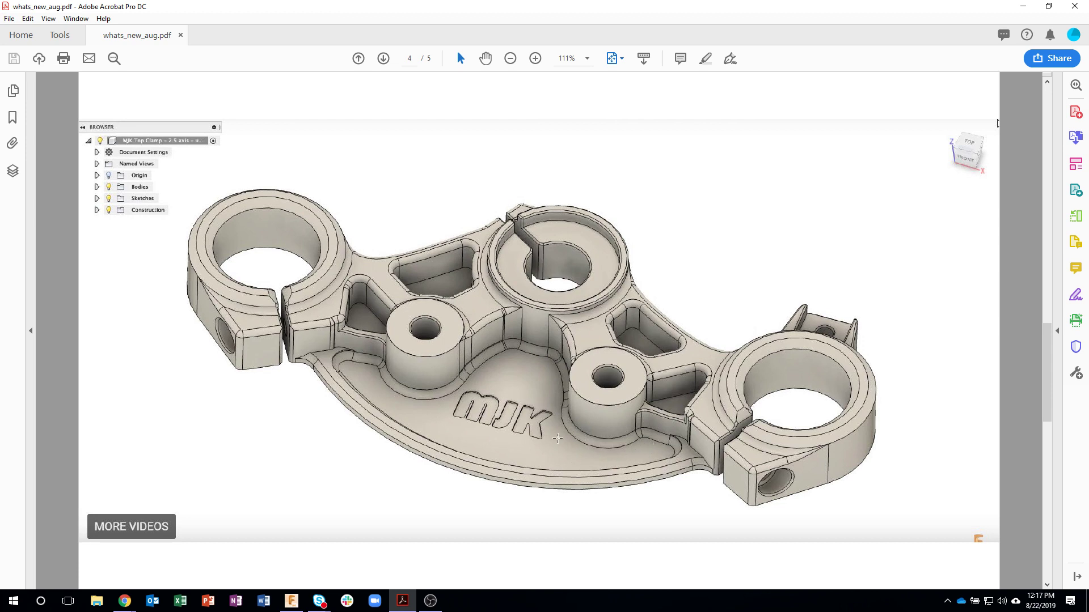
scroll(533, 416, "up", 1)
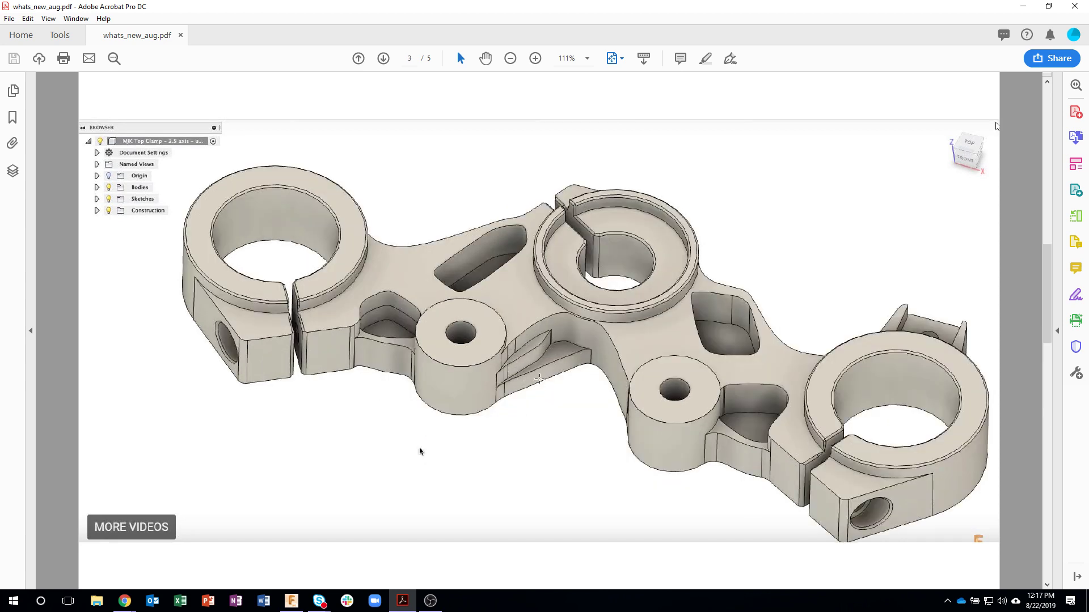
scroll(420, 451, "down", 1)
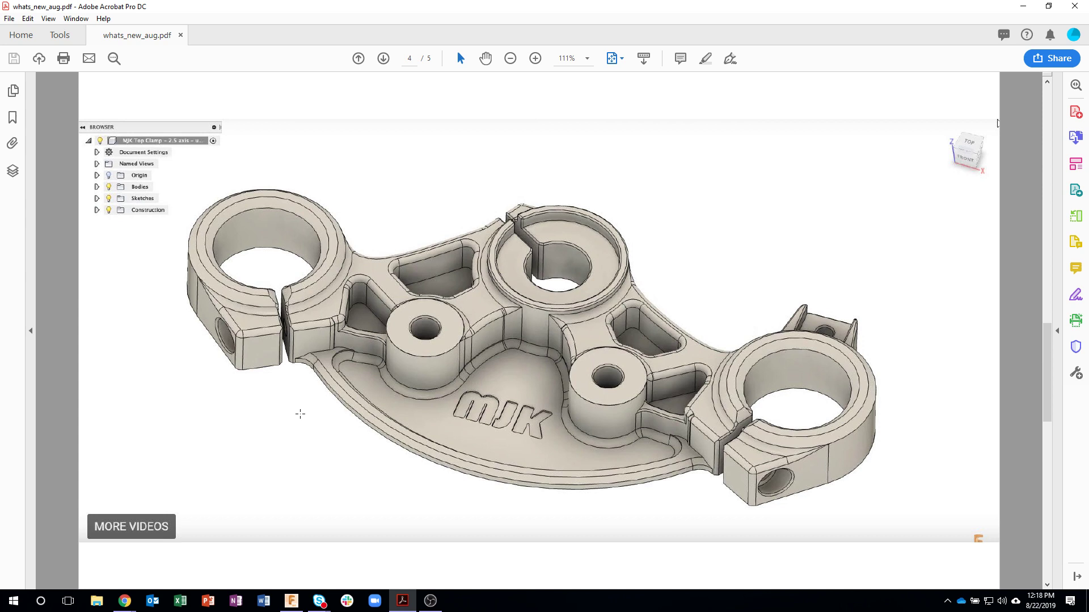
scroll(517, 301, "down", 1)
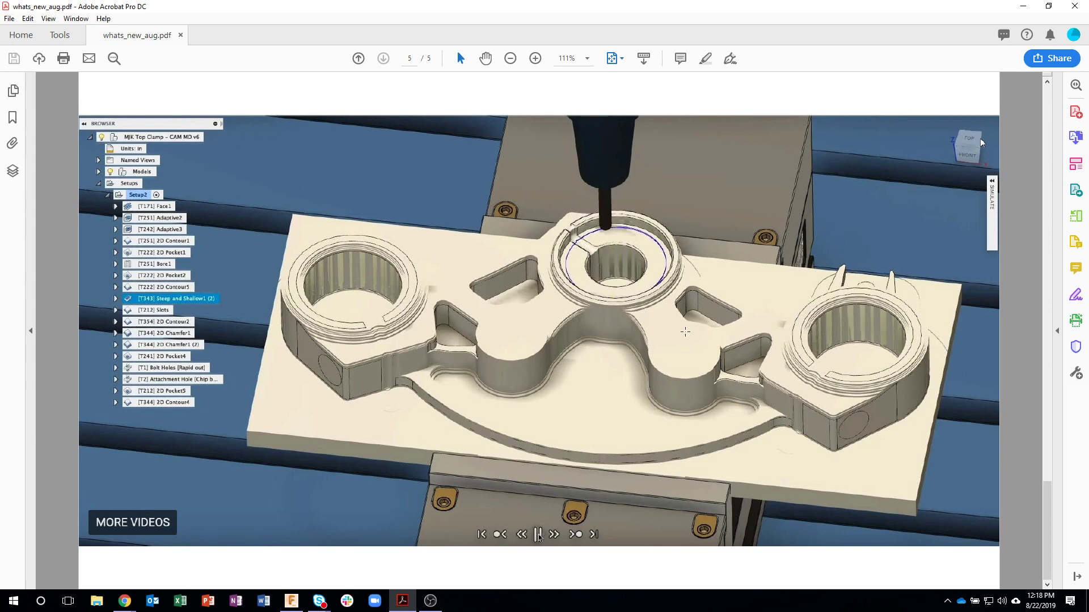
left_click(1023, 6)
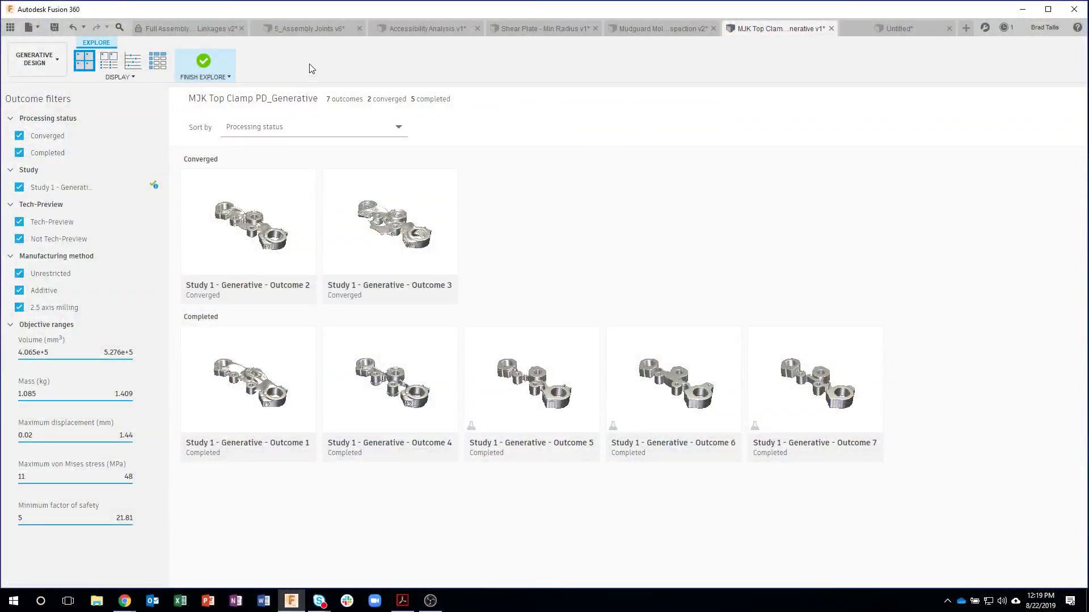
Step: Switch to the Accessibility Analysis document's Design workspace and view its available inspection tools
left_click(421, 30)
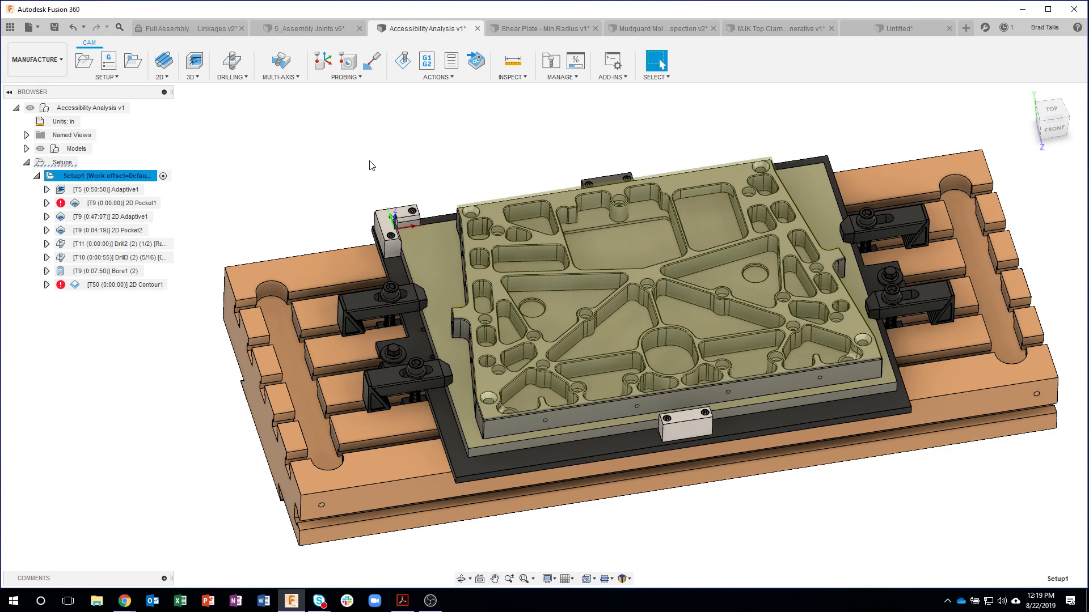
left_click(58, 61)
left_click(40, 91)
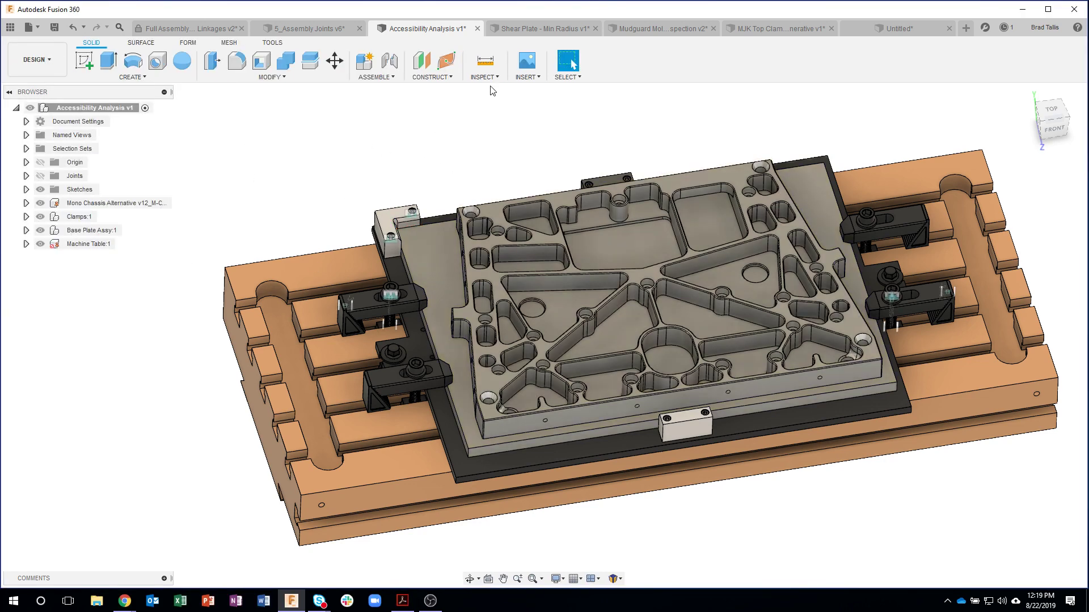
left_click(489, 78)
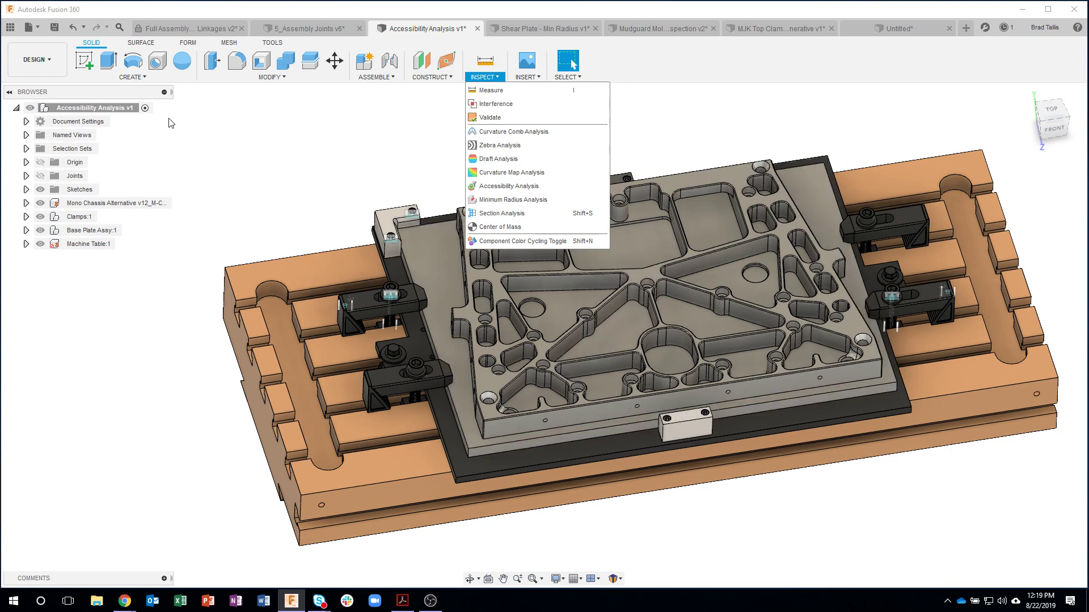
Step: Switch to the Manufacture workspace and start a section analysis from the plate's front side face with a Y distance of about -4.1 in
left_click(46, 58)
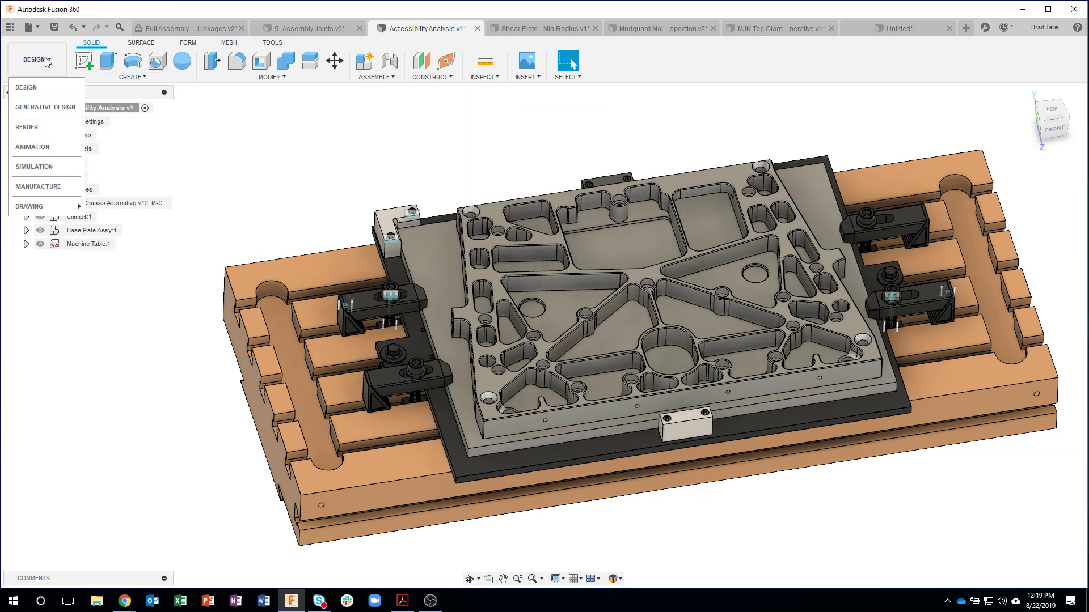
left_click(38, 186)
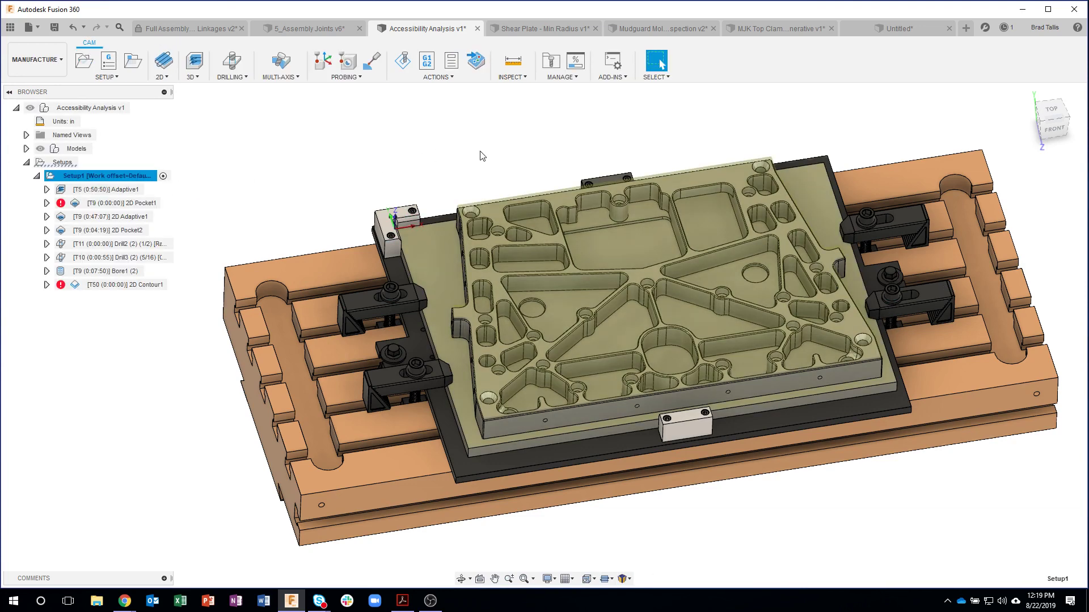
left_click(526, 81)
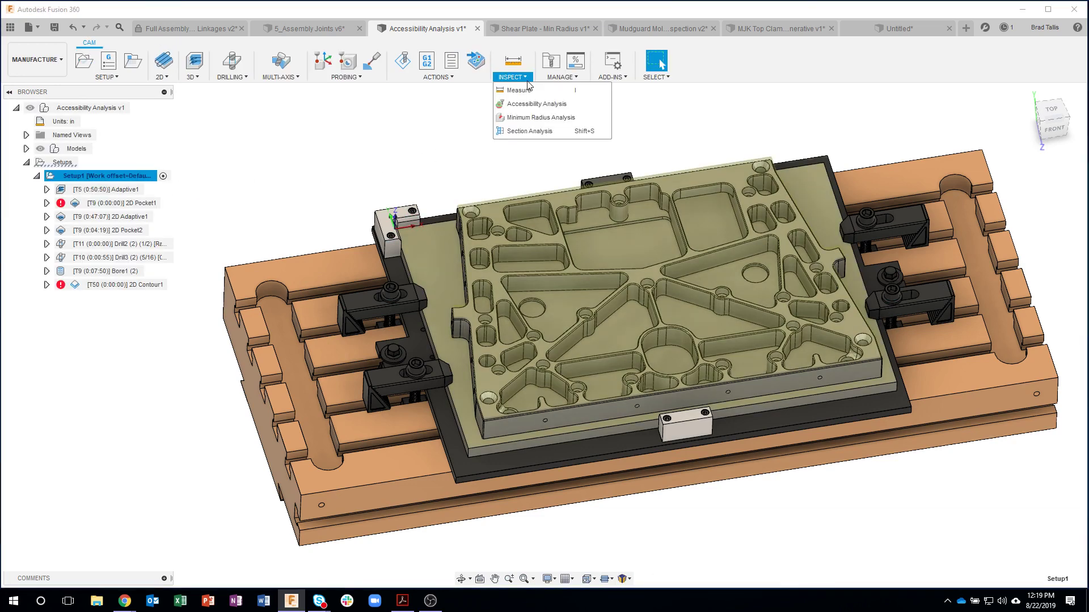
left_click(530, 131)
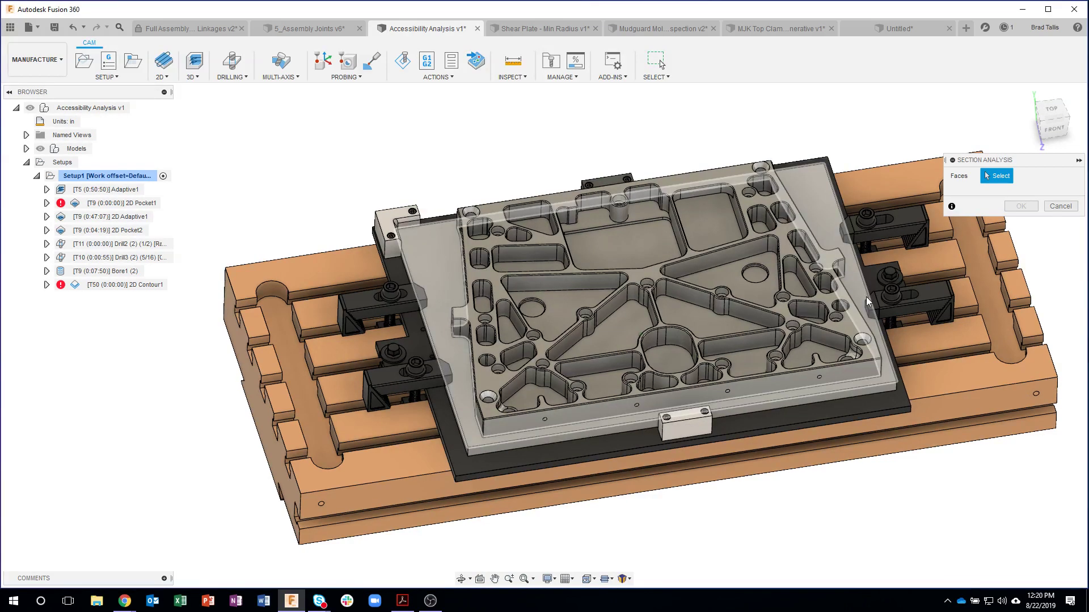
mouse_move(866, 300)
middle_mouse_down("shift")
mouse_move(801, 370)
mouse_move(816, 397)
middle_mouse_up("shift")
left_click(805, 370)
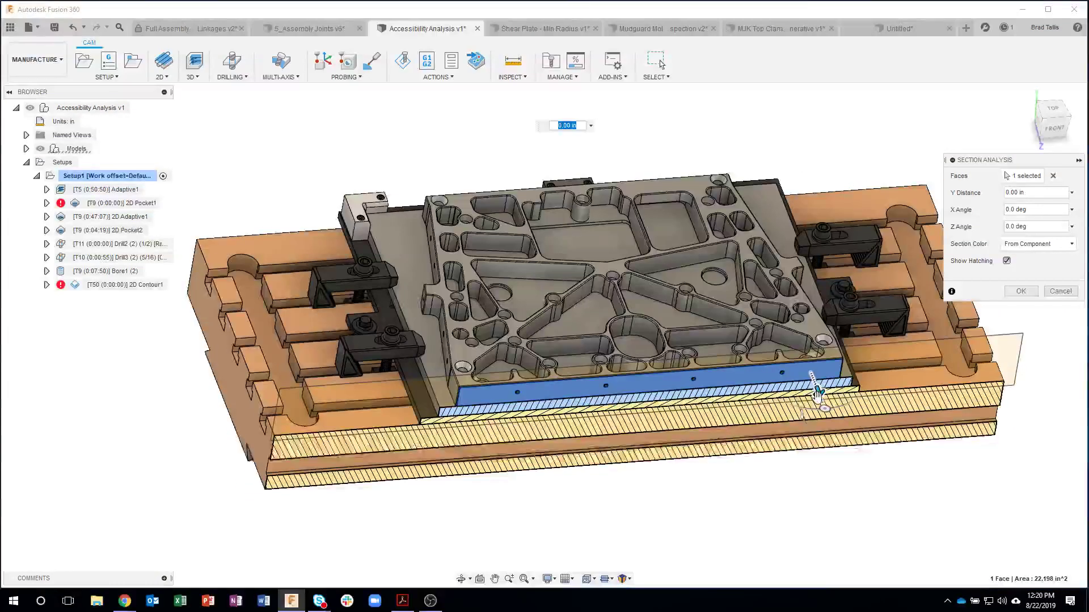
left_click_drag(816, 396, 797, 335)
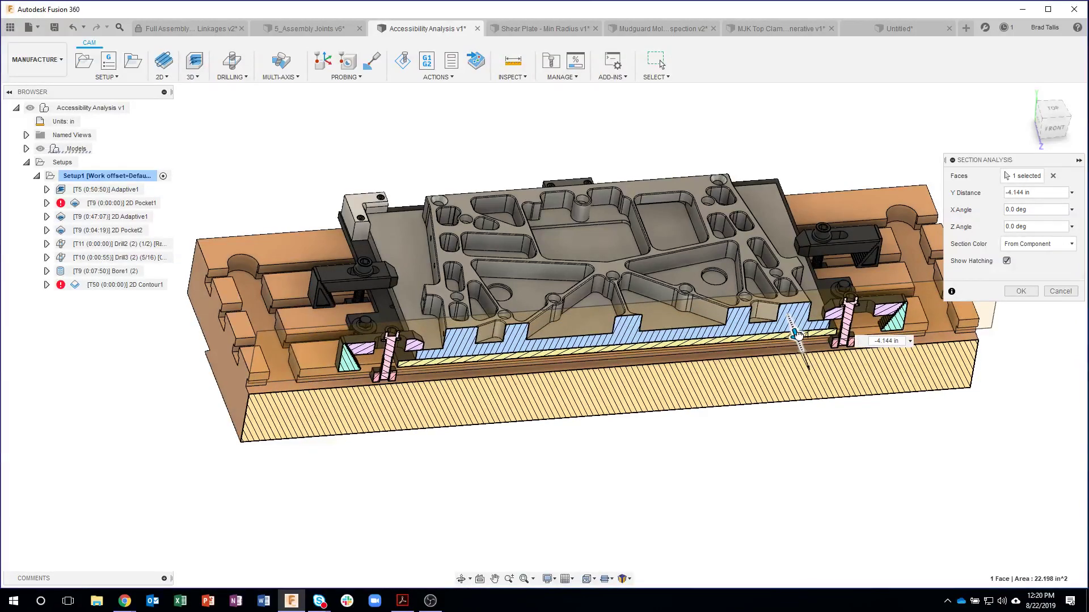
Step: Move the section plane back and forth through the plate and clamps, and complete the section at a Y distance of about -6.5 in
middle_click_drag(799, 343, 814, 319, "shift")
scroll(800, 305, "up", 2)
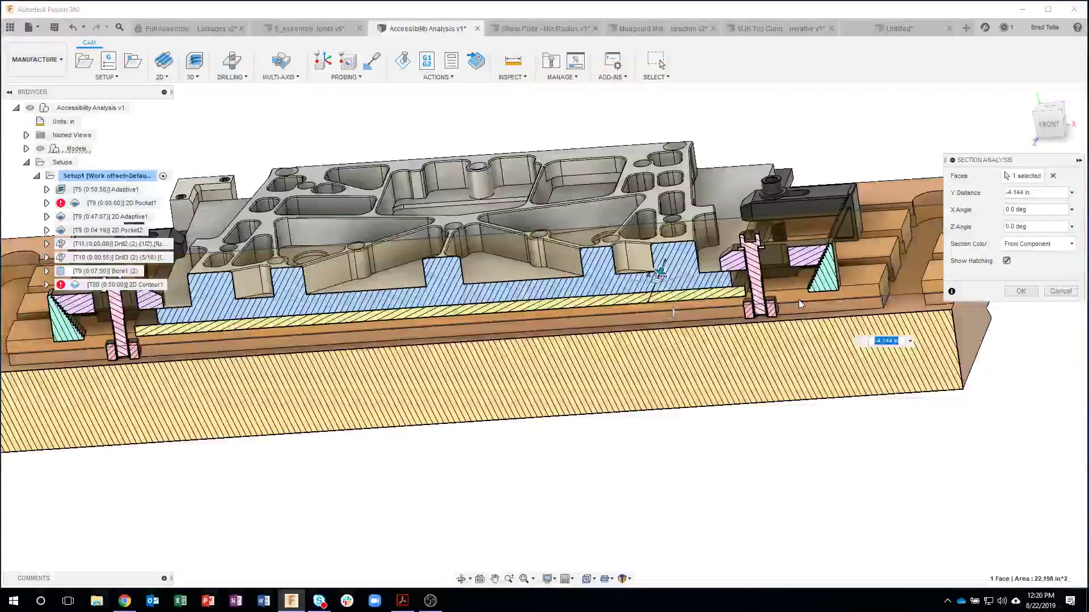
scroll(799, 305, "up", 4)
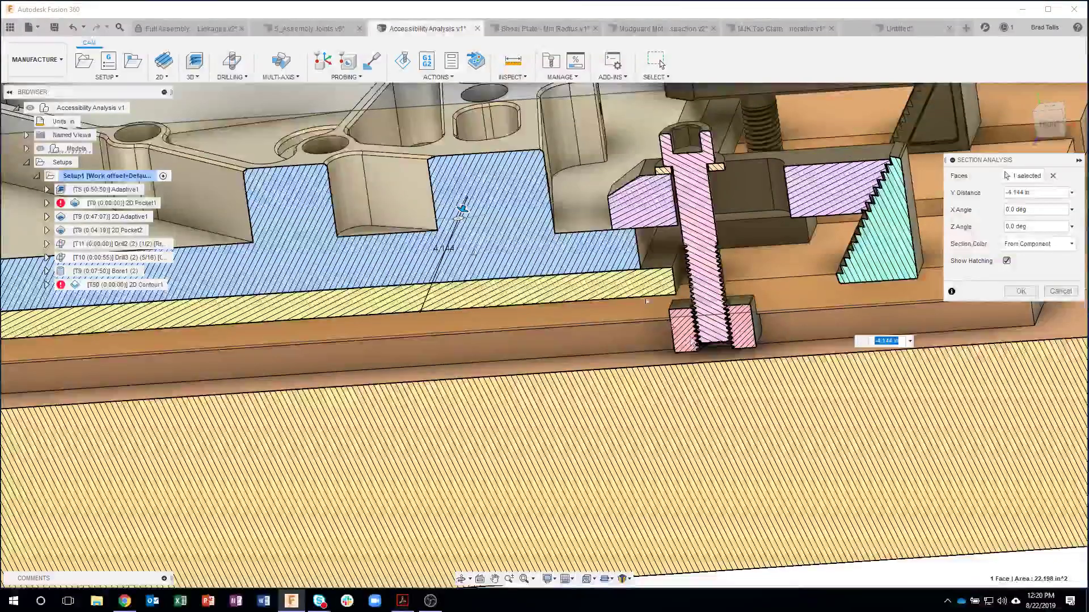
scroll(579, 338, "down", 3)
middle_click_drag(448, 235, 384, 326, "shift")
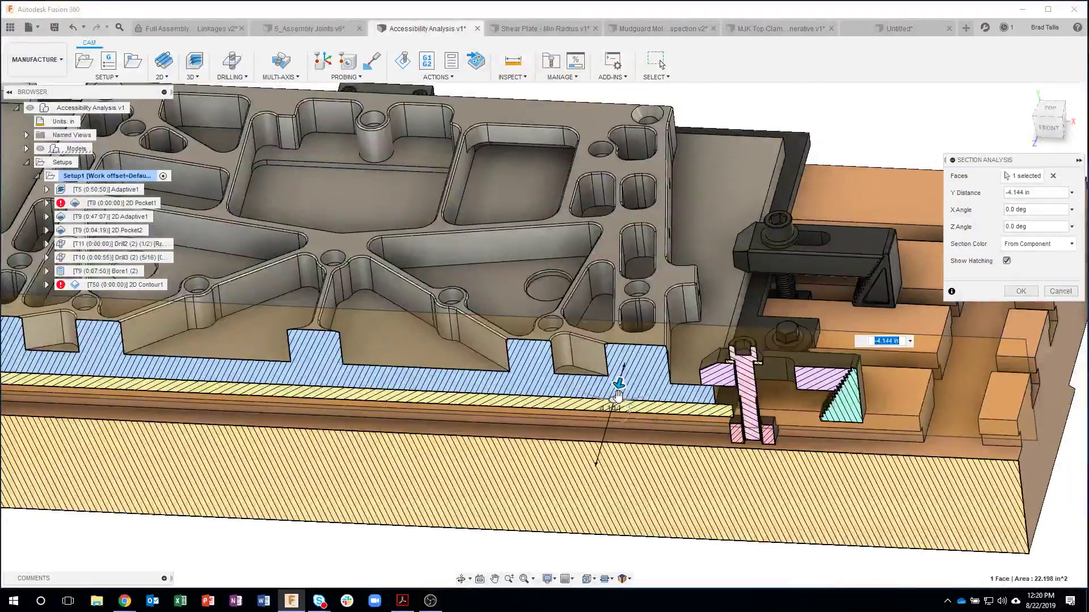
left_click_drag(618, 385, 664, 165)
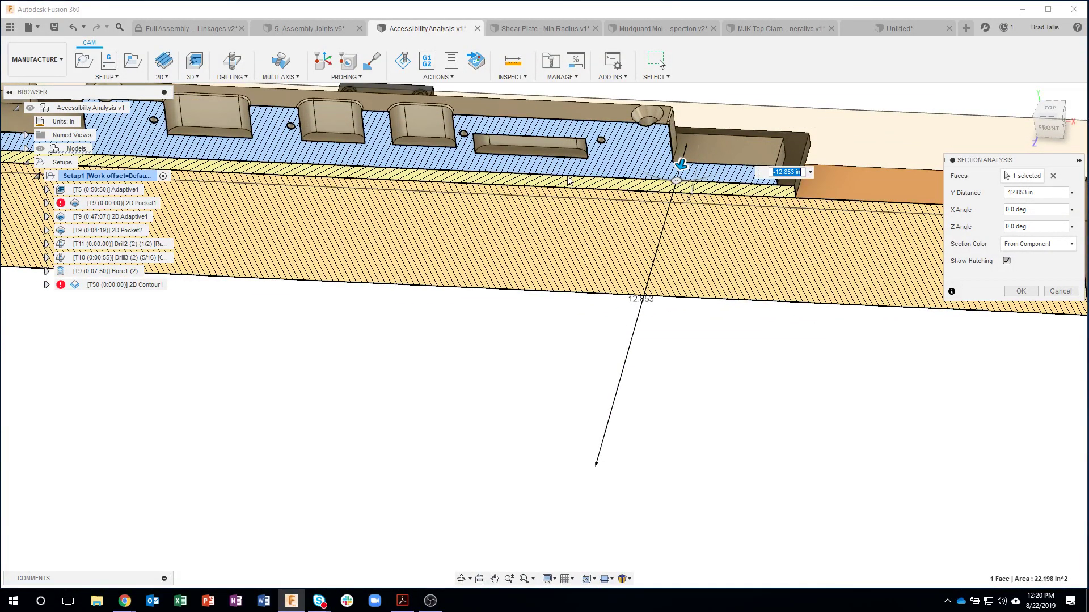
middle_click_drag(569, 206, 652, 187, "shift")
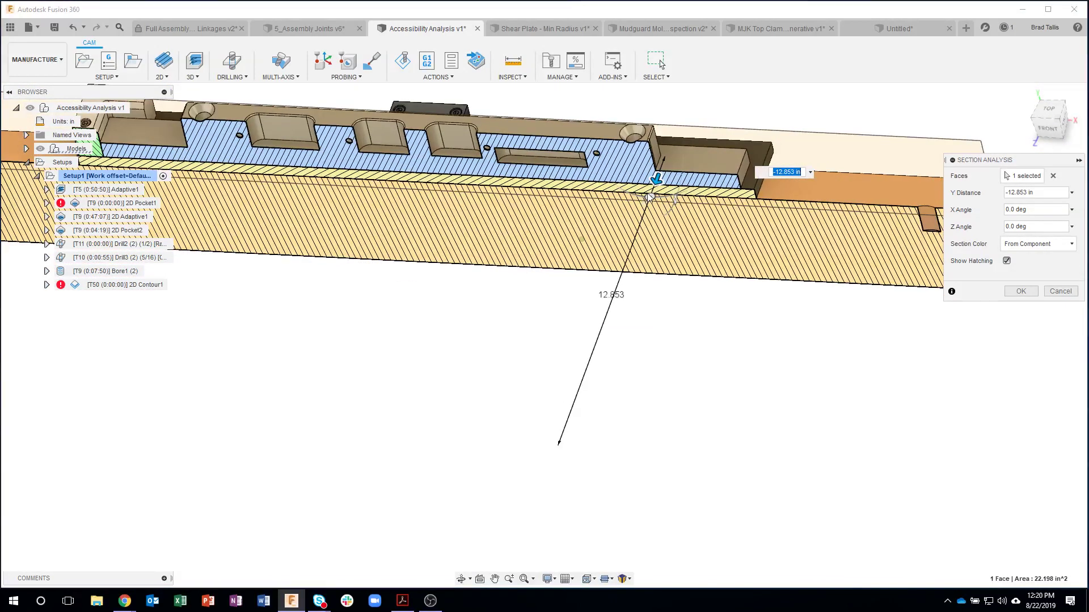
left_click_drag(654, 180, 574, 301)
scroll(574, 302, "down", 3)
middle_click_drag(574, 301, 716, 325)
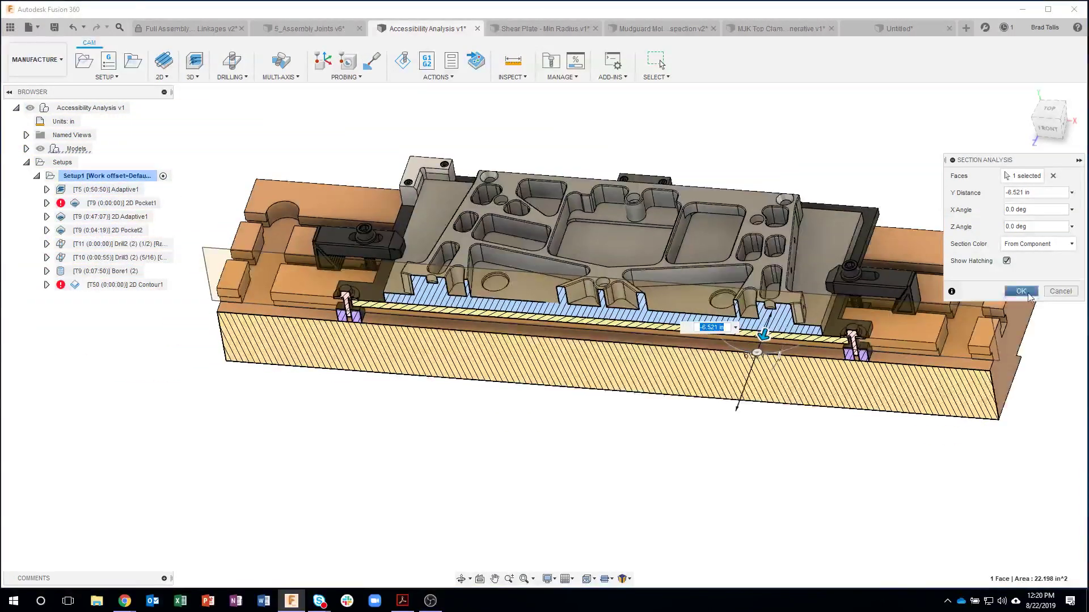
left_click(1028, 294)
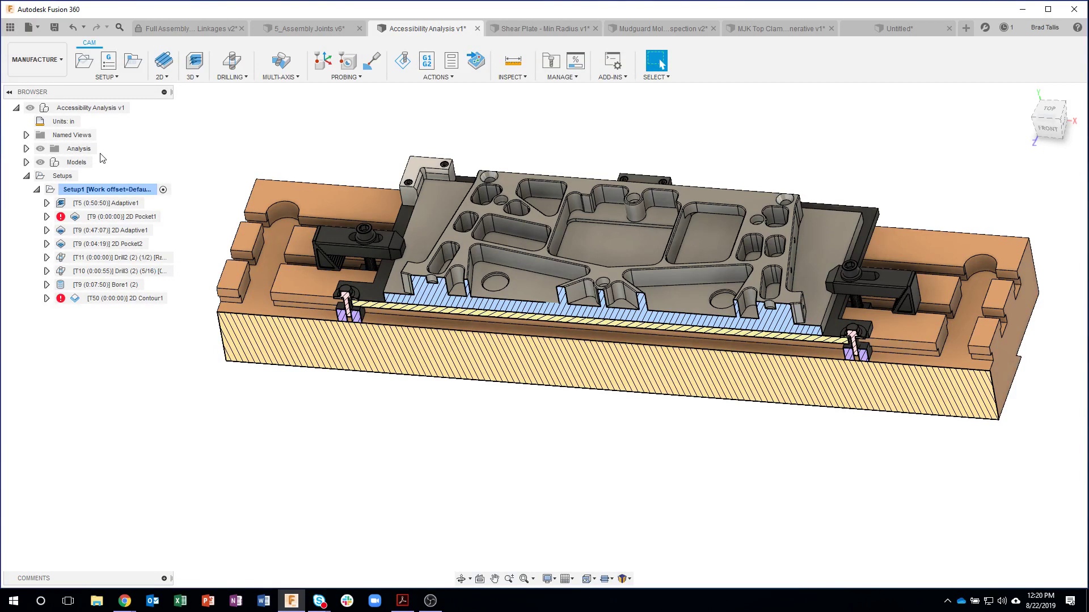
Step: Hide, redisplay and again hide the Analysis folder to compare the sectioned and full assembly
left_click(40, 149)
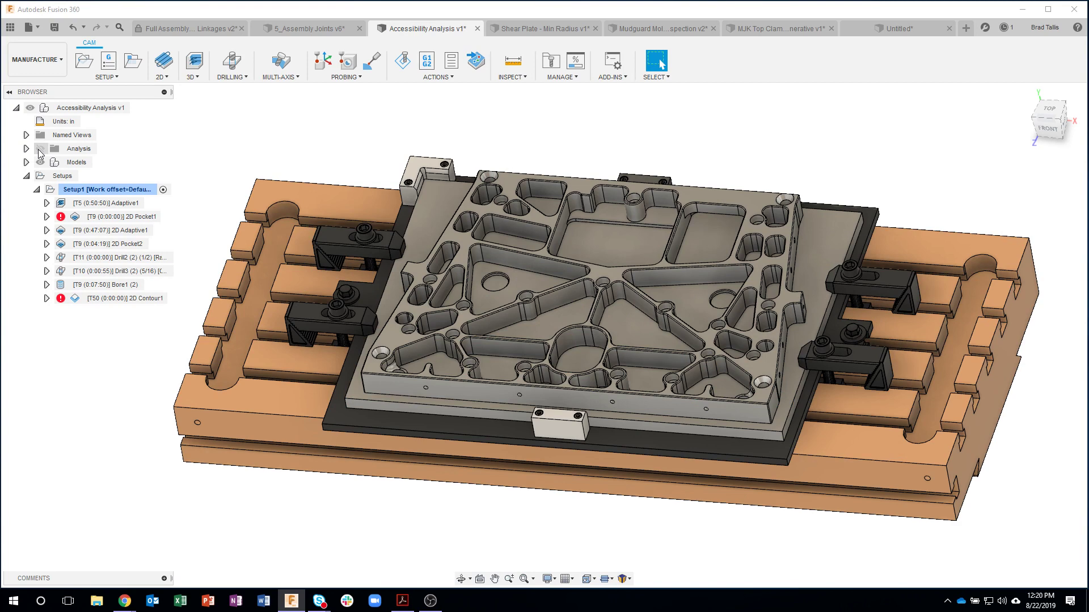
left_click(40, 149)
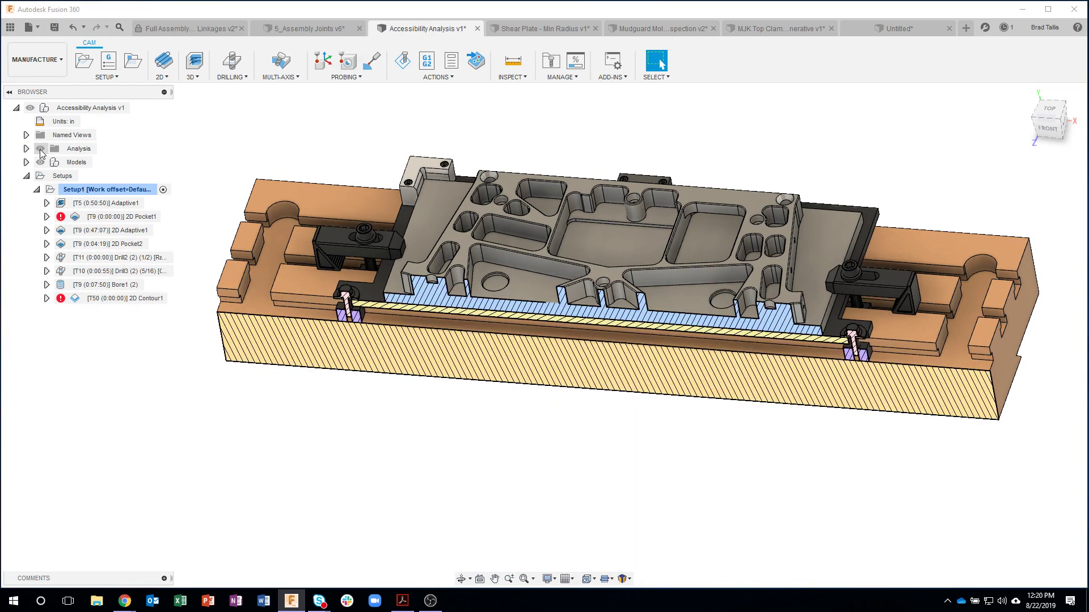
left_click(40, 149)
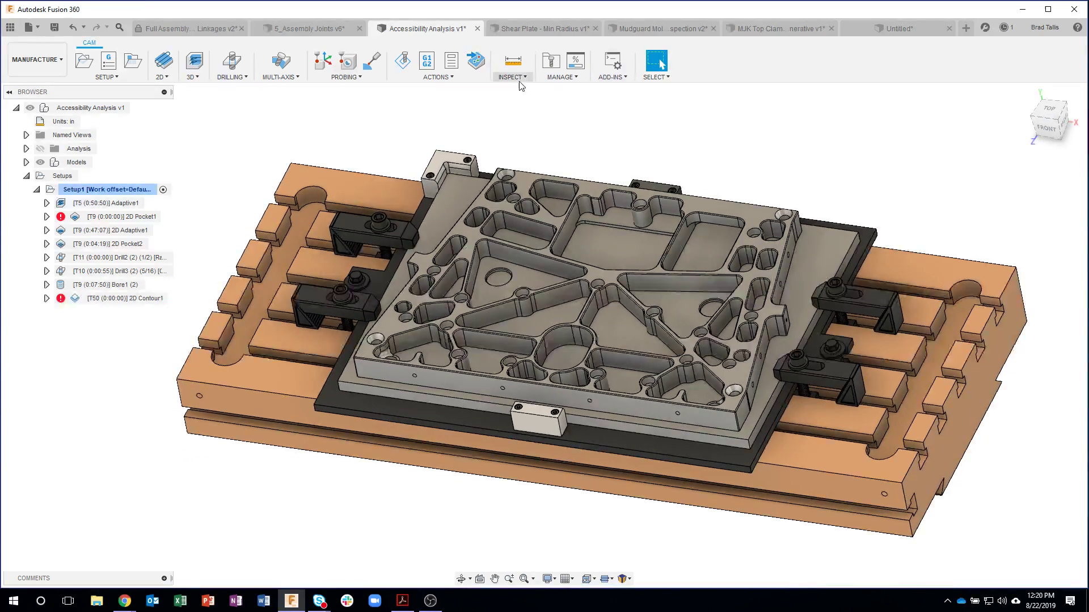
Step: Create a second section analysis from the plate's short right-hand side face, offset about -6.7 in into the plate
left_click(519, 78)
left_click(522, 132)
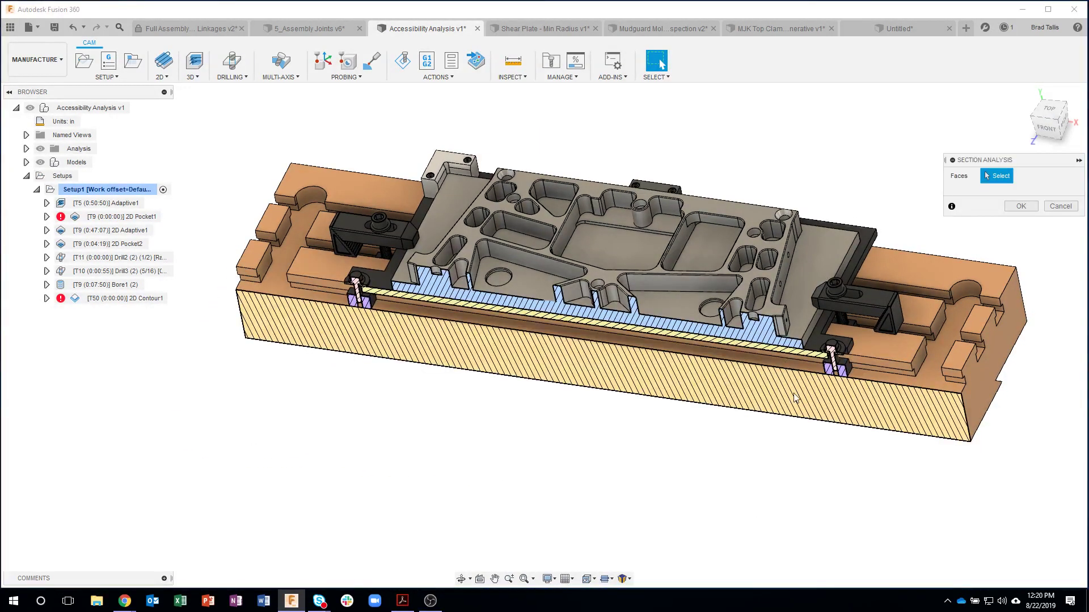
middle_click_drag(902, 325, 818, 311, "shift")
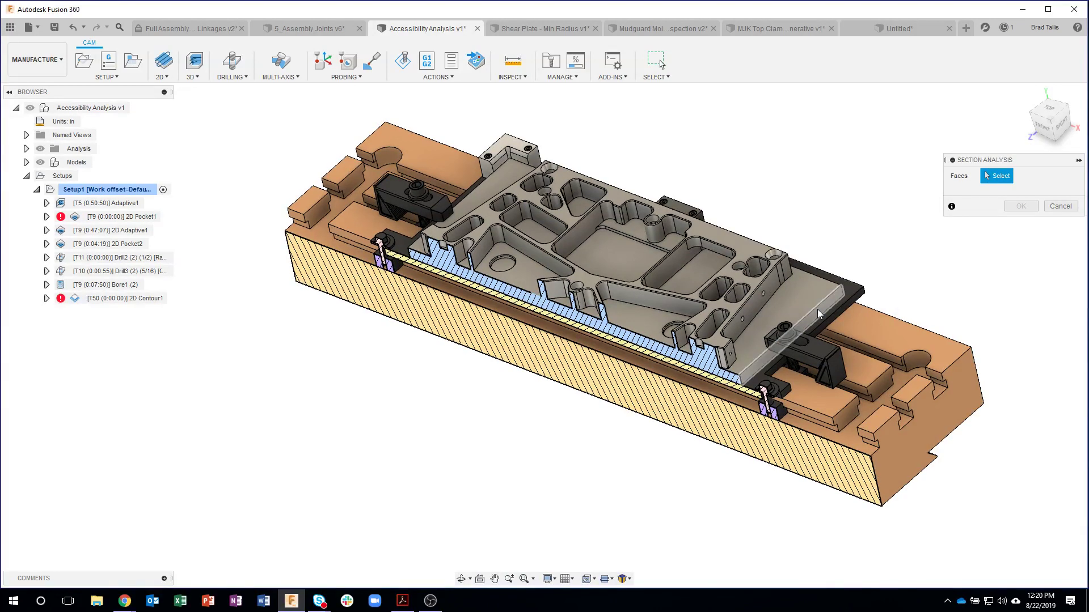
left_click(818, 313)
left_click_drag(838, 317, 785, 296)
left_click(1009, 292)
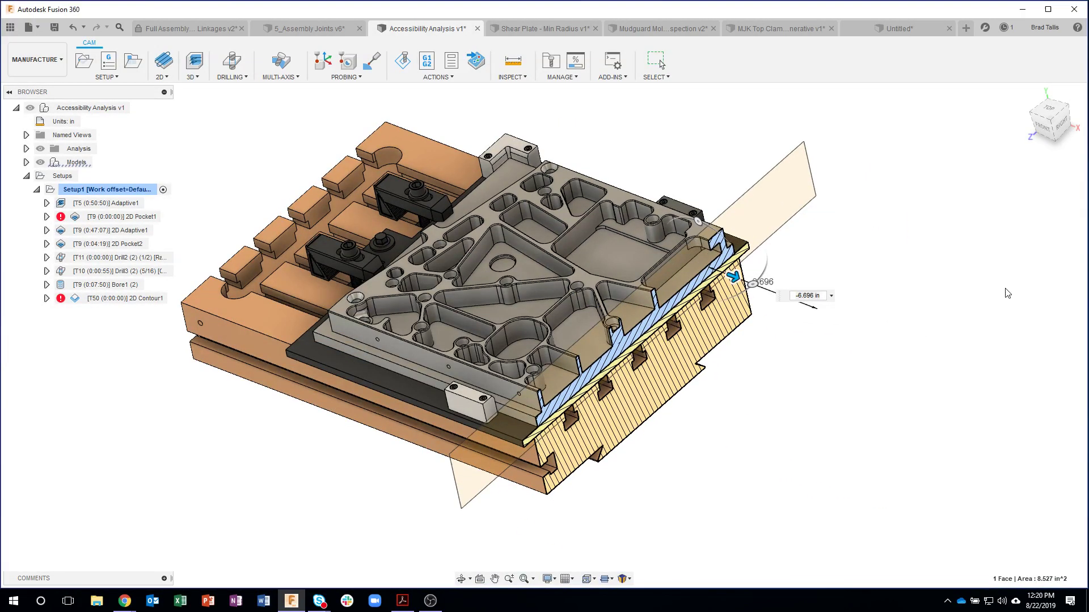
Step: Expand the Analysis folder, alternate the display between Section1 and Section2, and hide the whole folder
left_click(26, 148)
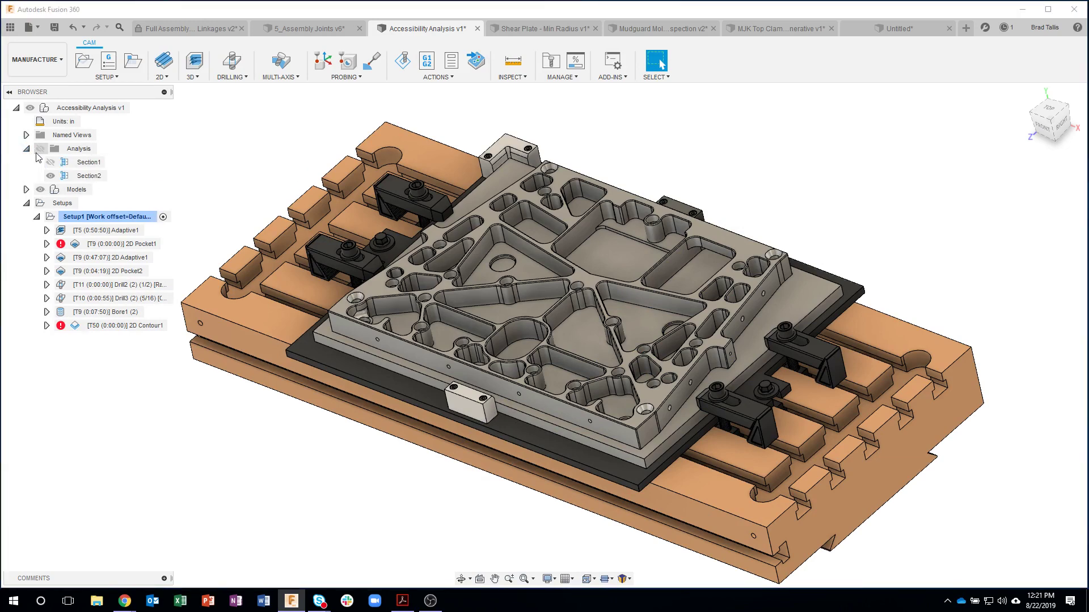
left_click(40, 149)
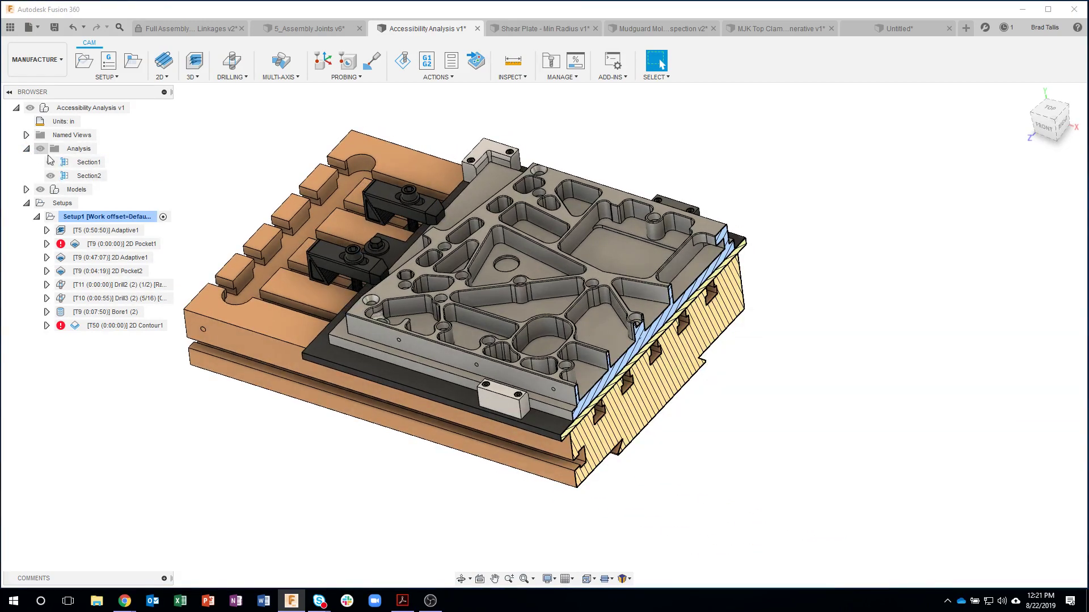
left_click(51, 162)
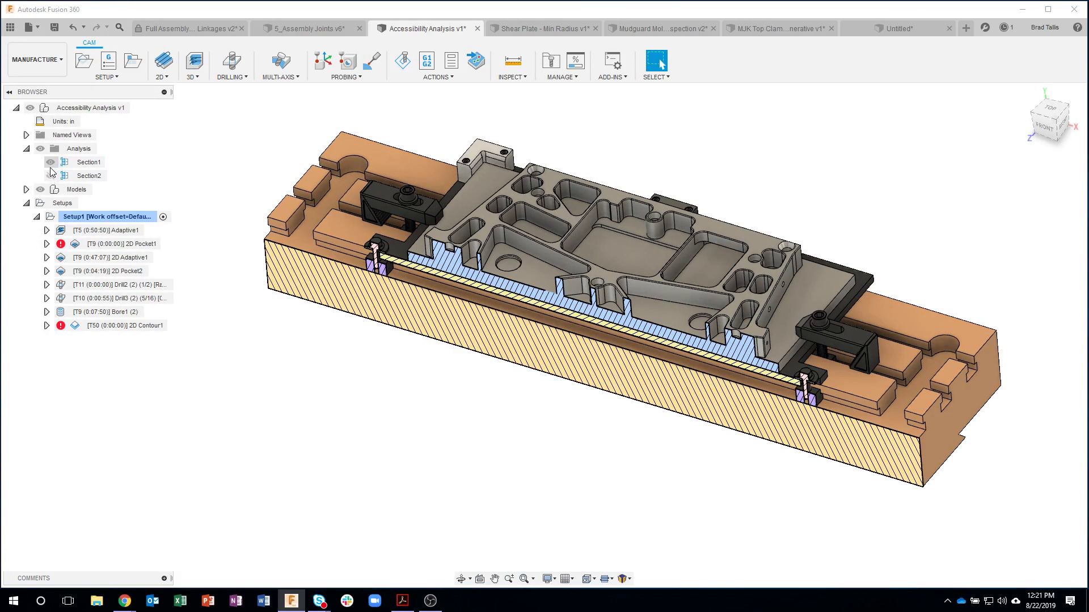
left_click(50, 176)
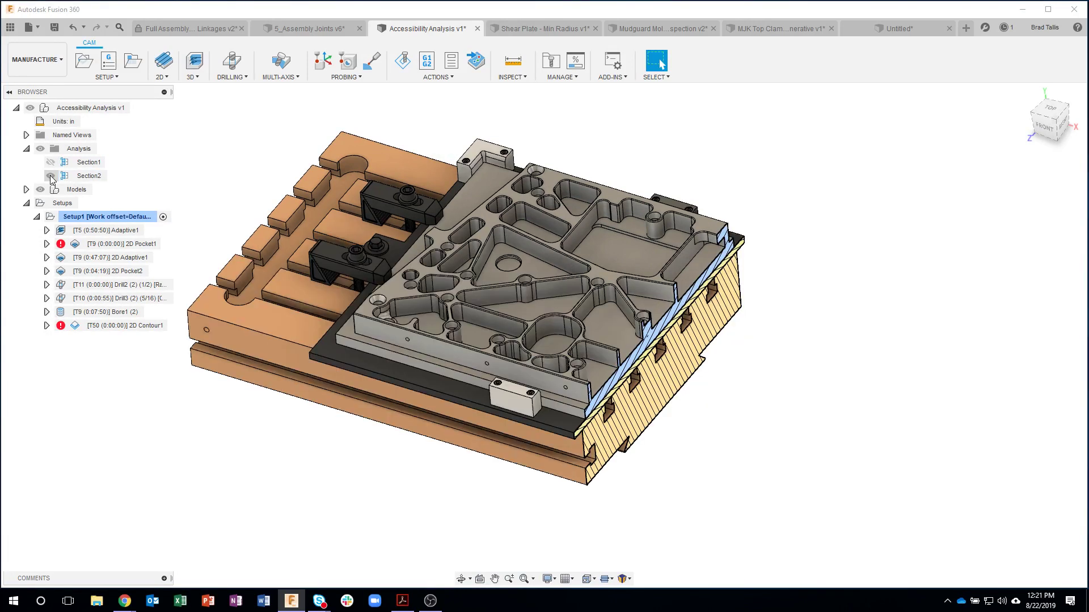
left_click(41, 148)
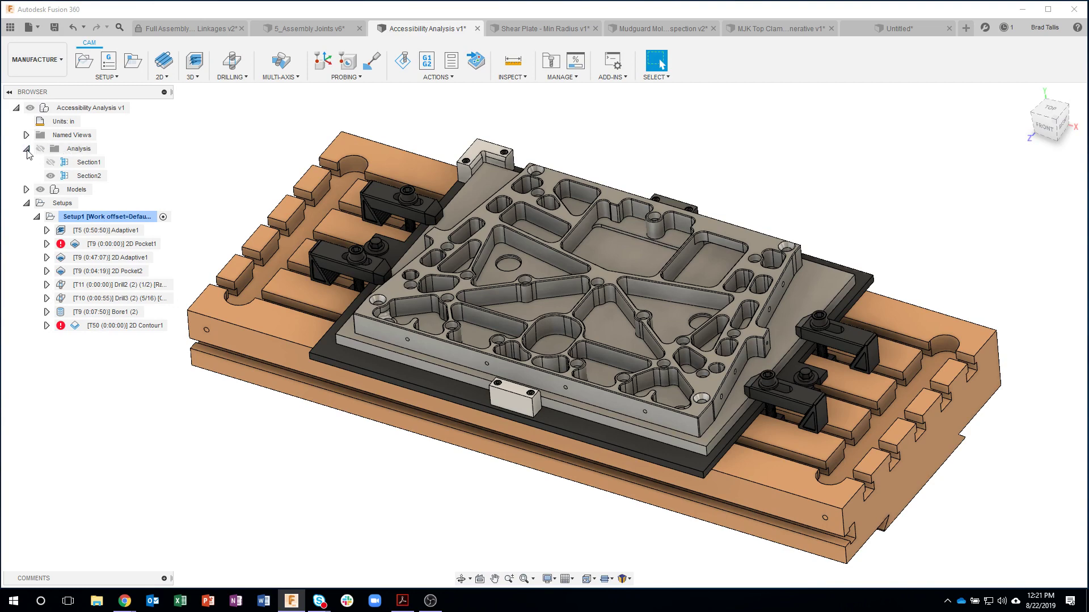
left_click(27, 151)
Step: Start an accessibility analysis and hide Section2 so the whole fixtured plate is available for selection
middle_click_drag(597, 156, 604, 158, "shift")
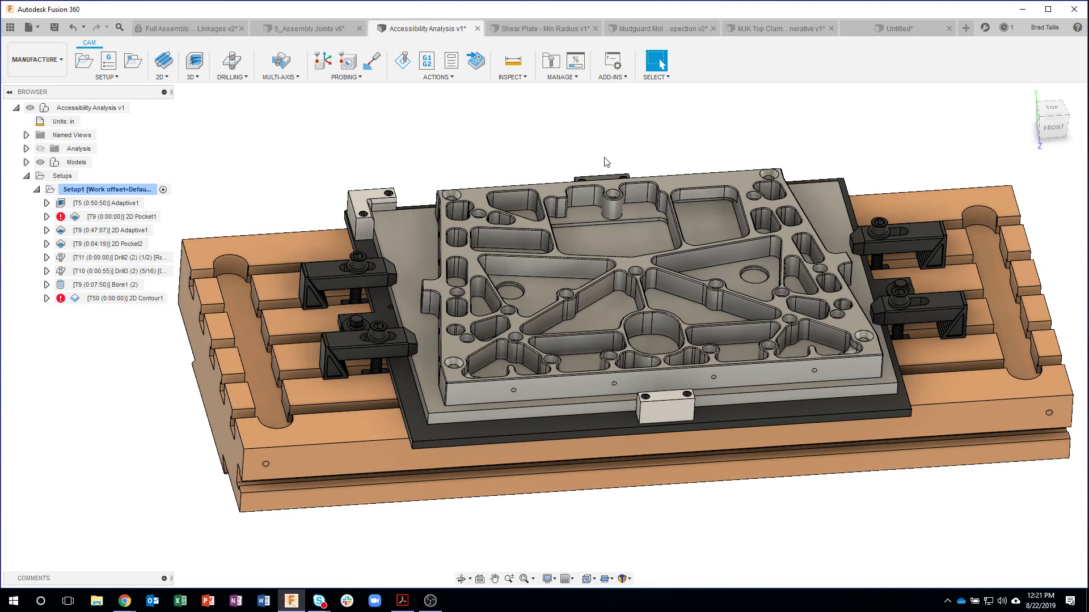
left_click(521, 82)
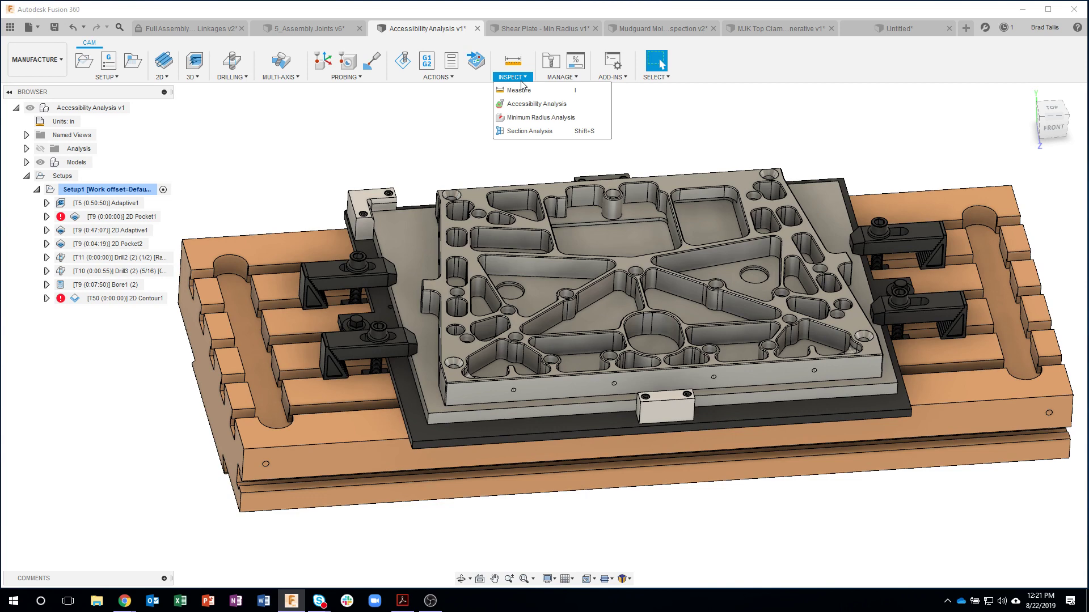
mouse_move(522, 107)
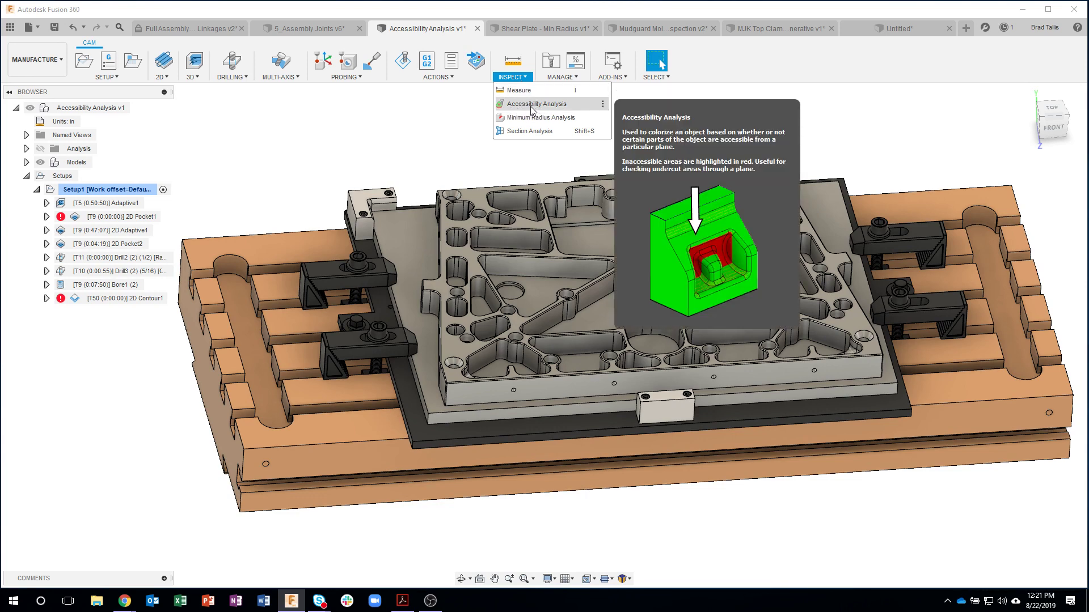
left_click(529, 105)
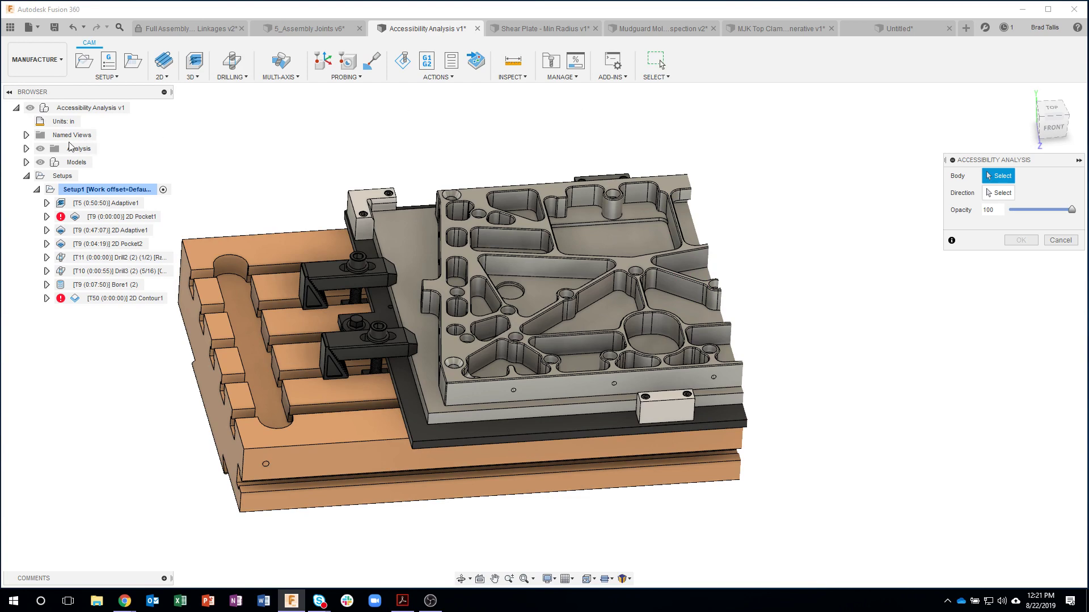
left_click(26, 149)
left_click(50, 176)
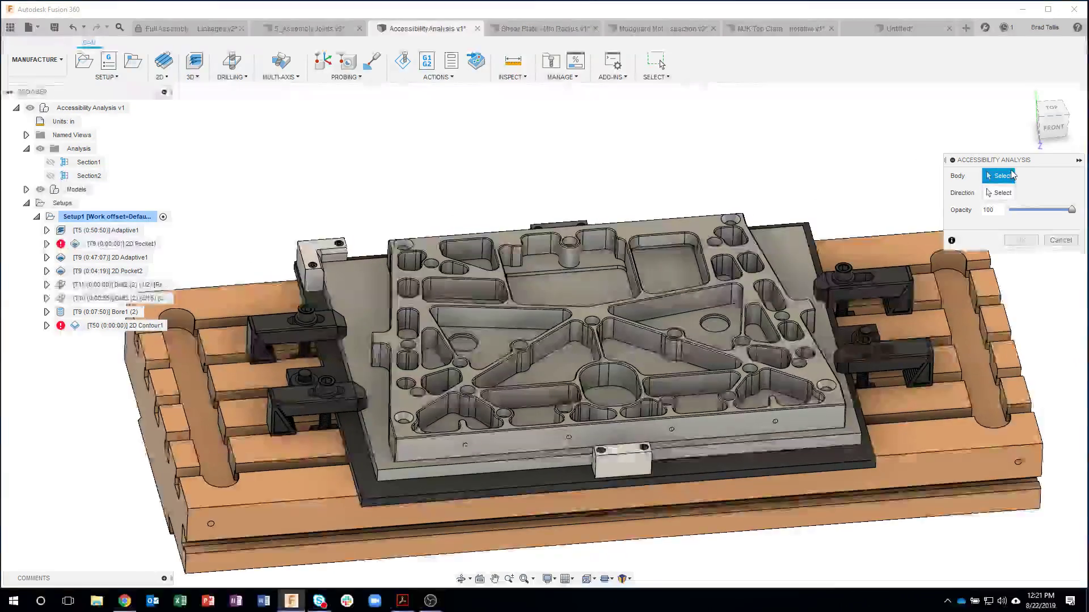
Step: Select the plate as the body for the accessibility analysis and its top face as the direction
scroll(692, 272, "up", 5)
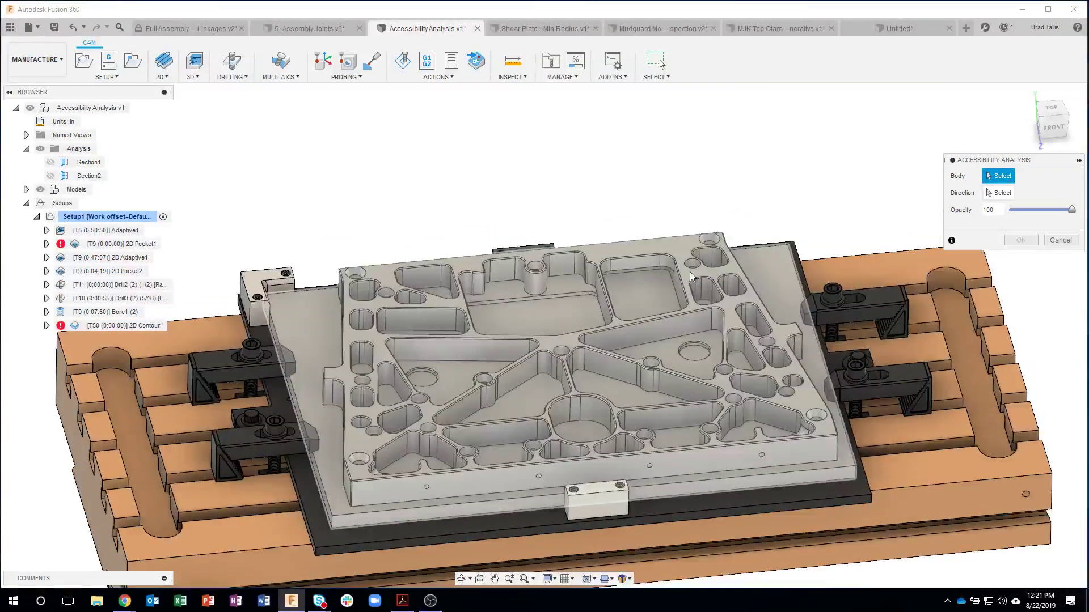
left_click(691, 271)
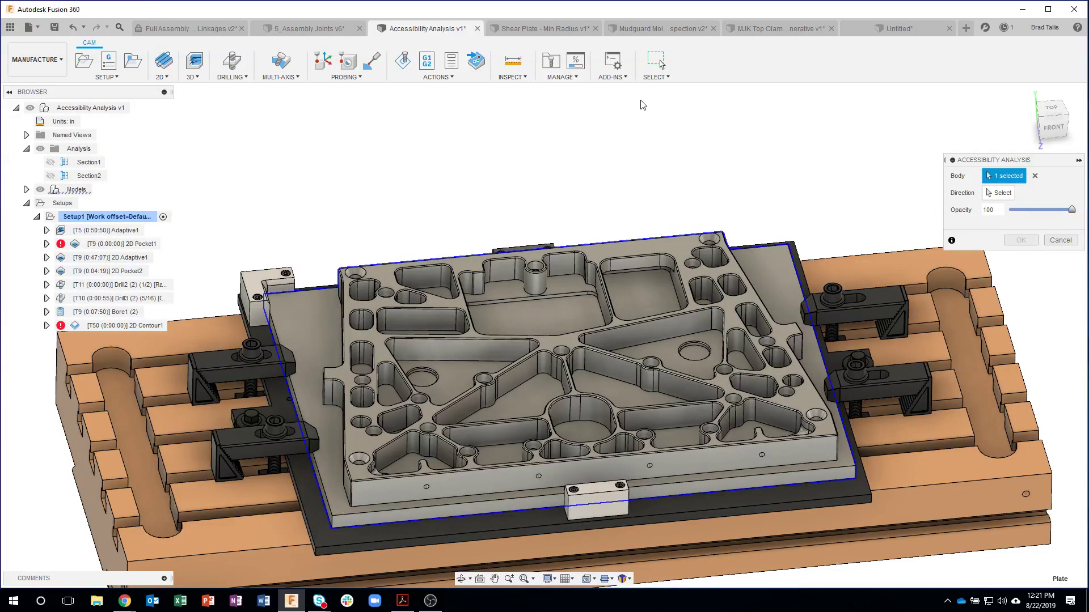
left_click(1001, 192)
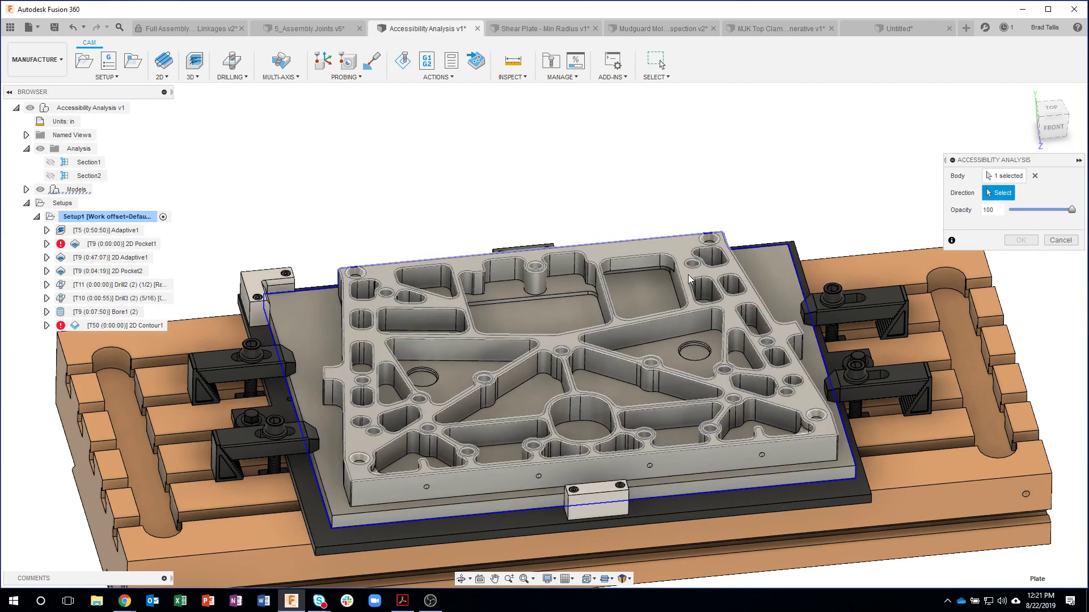
left_click(689, 274)
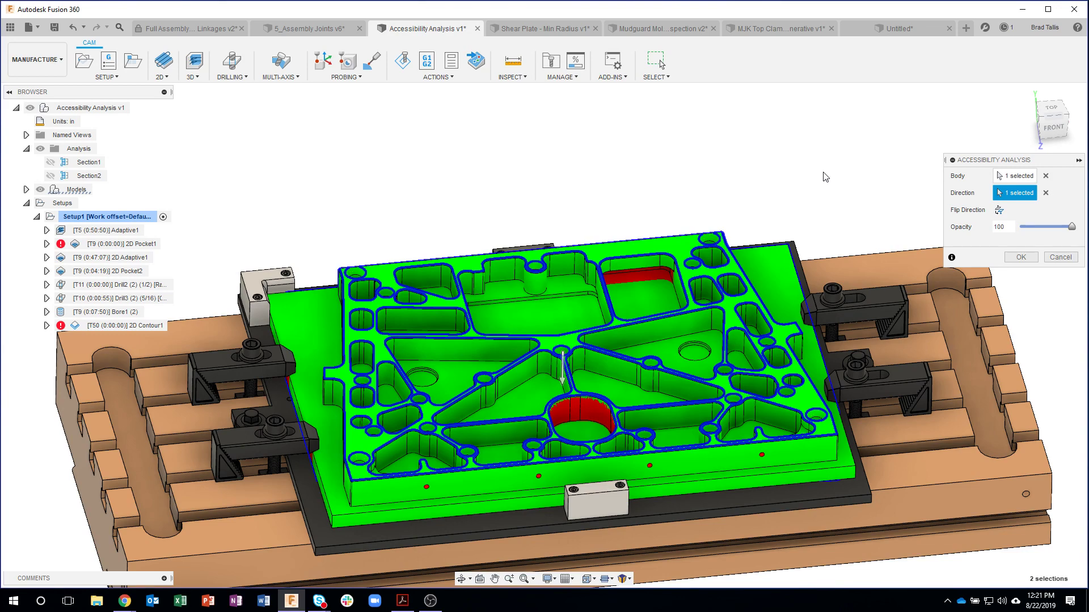
Step: Examine the rectangular pocket's walls, the round pocket, the side holes and the plate edges under the clamps for inaccessible areas
middle_click_drag(864, 179, 639, 242, "shift")
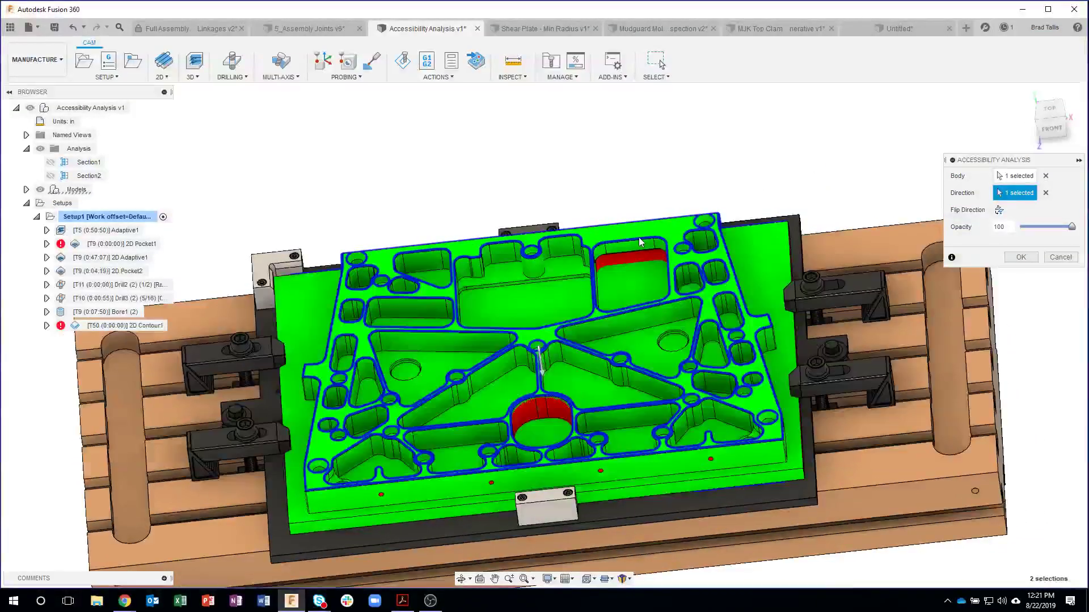
scroll(637, 270, "up", 10)
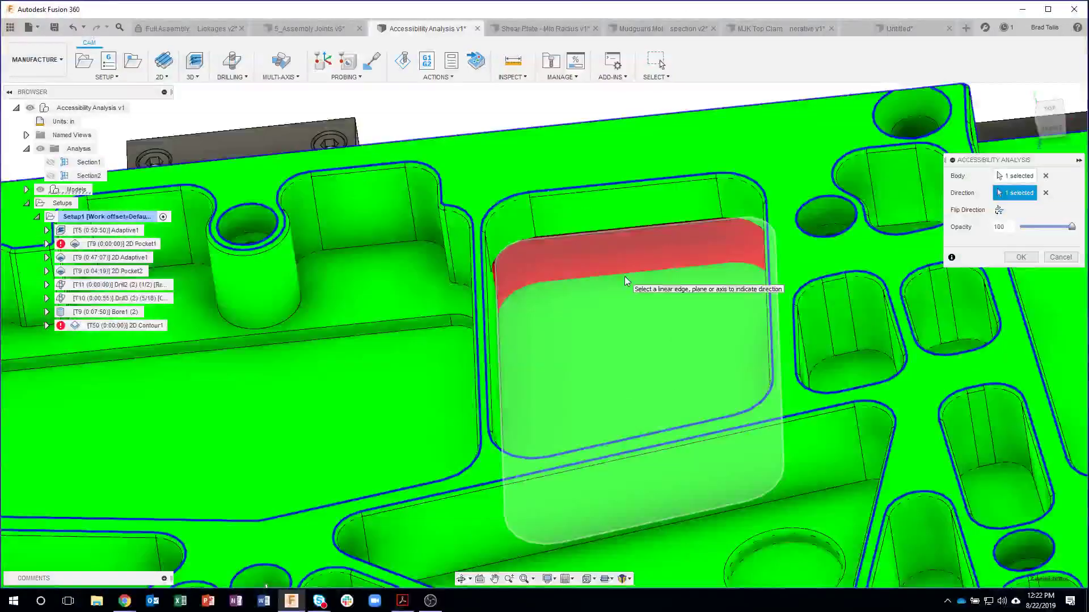
middle_click_drag(625, 278, 629, 210, "shift")
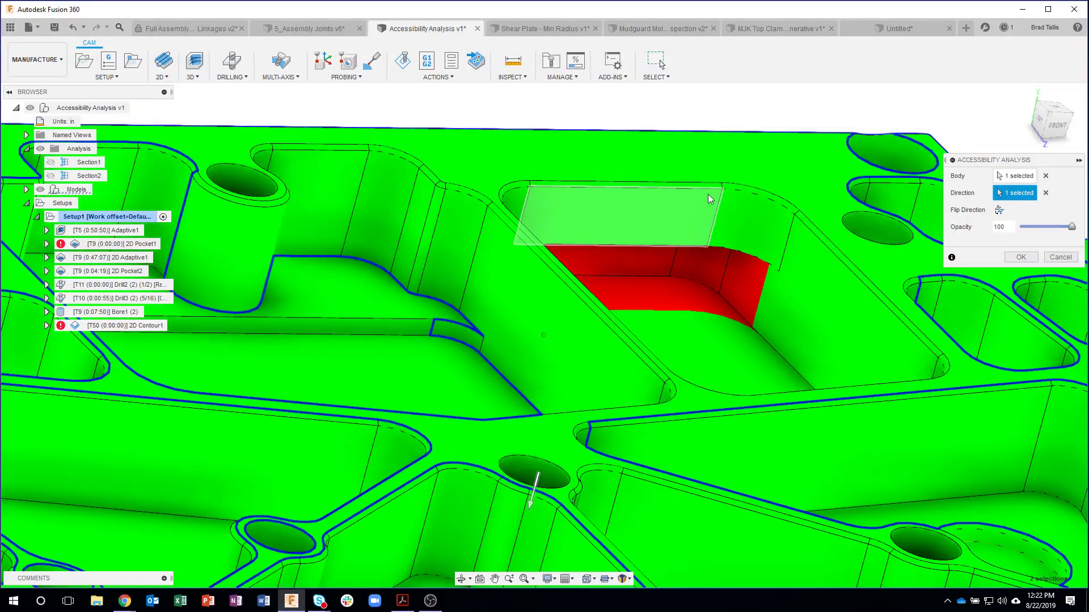
middle_click_drag(708, 194, 711, 118, "shift")
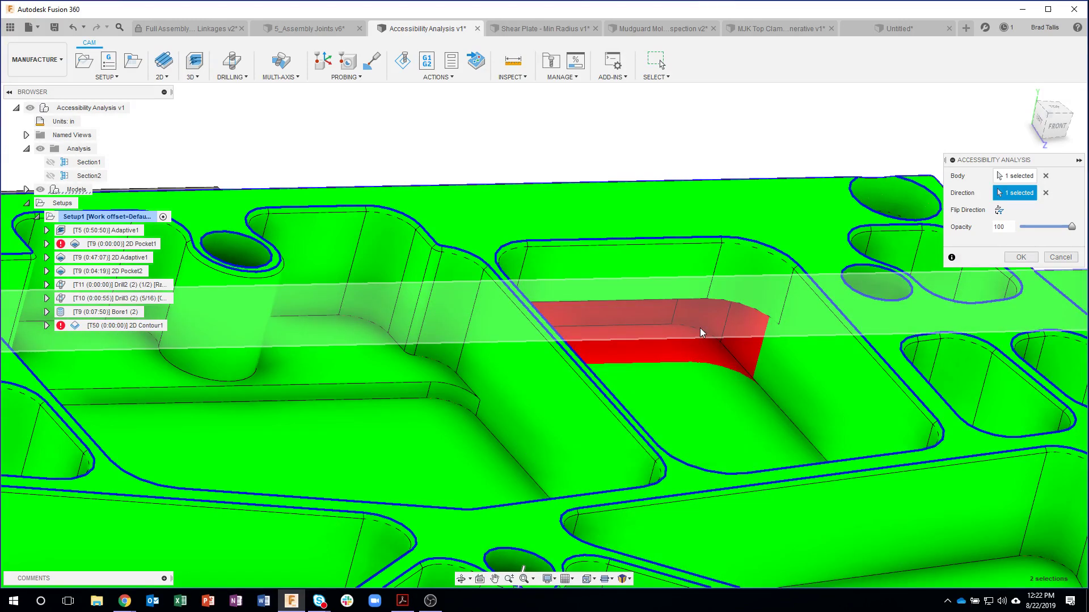
middle_click_drag(707, 153, 704, 125, "shift")
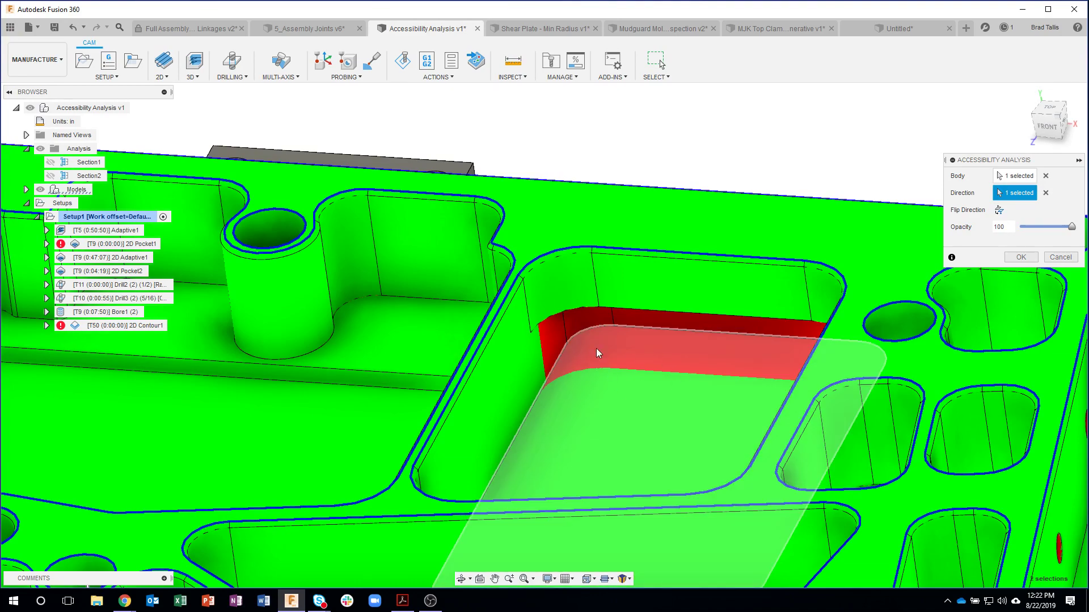
scroll(703, 158, "down", 6)
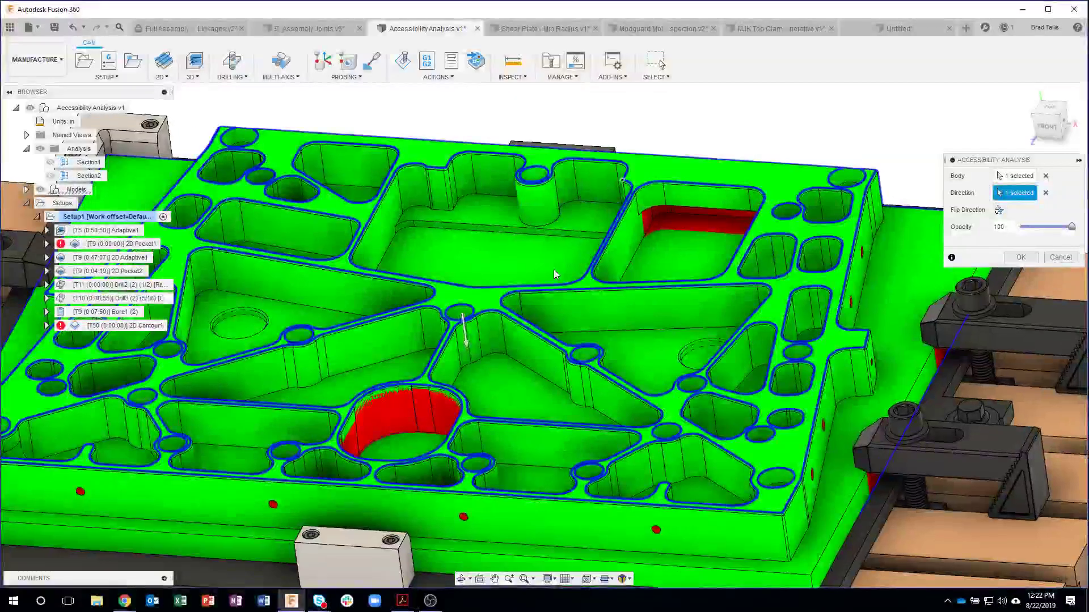
middle_click_drag(554, 270, 515, 375, "shift")
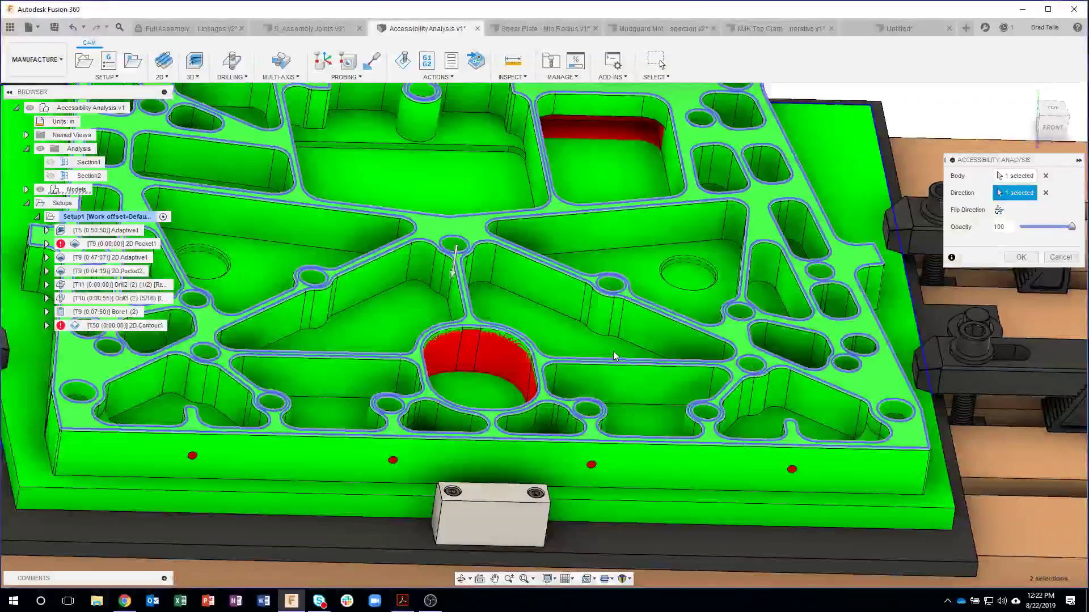
middle_click_drag(614, 352, 839, 341, "shift")
scroll(879, 384, "up", 6)
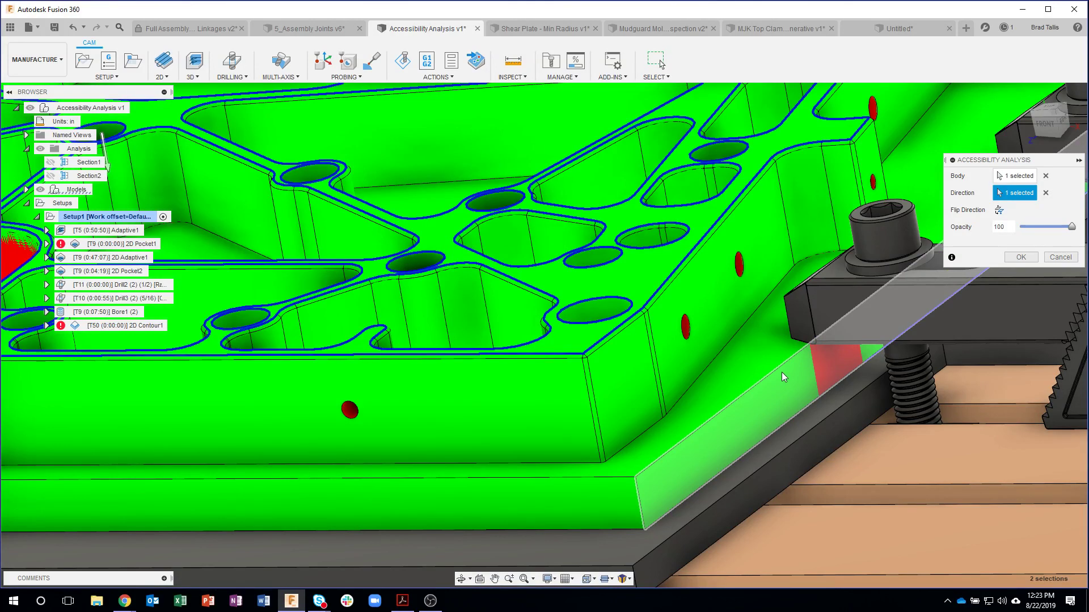
scroll(671, 306, "down", 5)
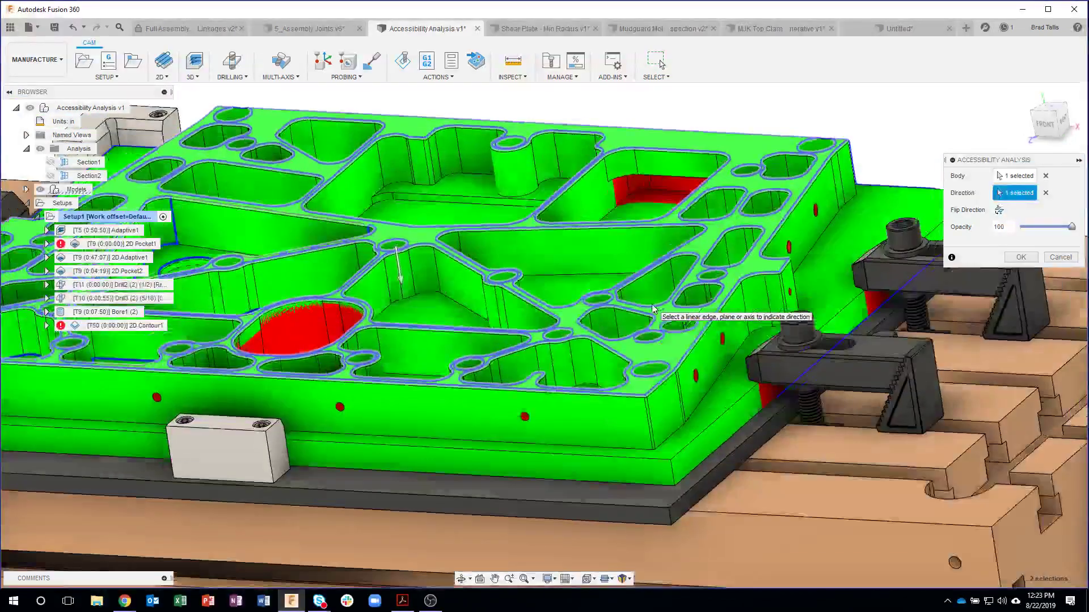
middle_click_drag(652, 305, 624, 265, "shift")
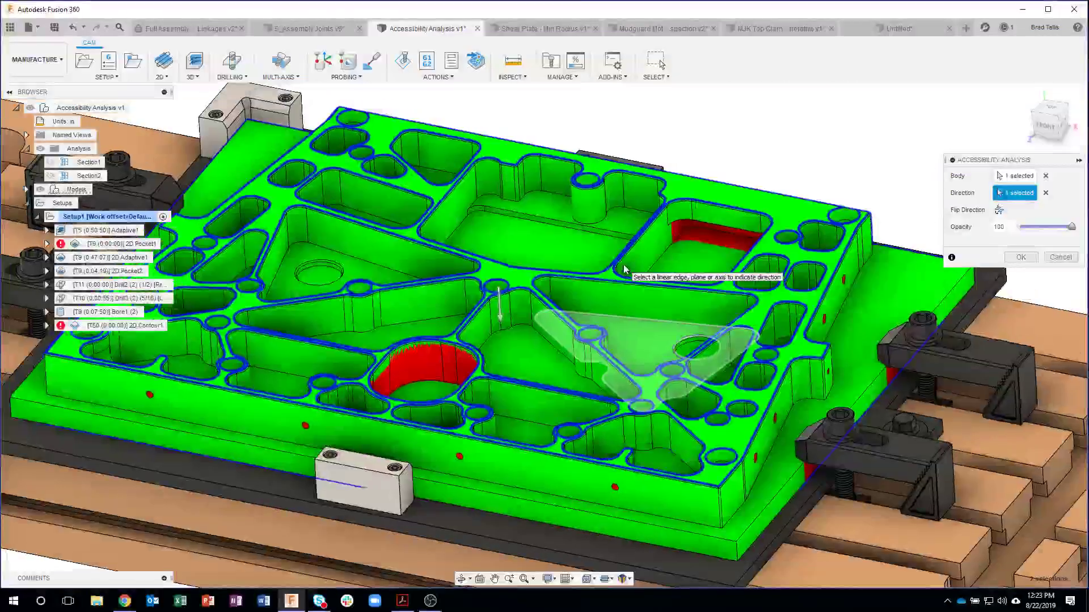
scroll(623, 264, "down", 2)
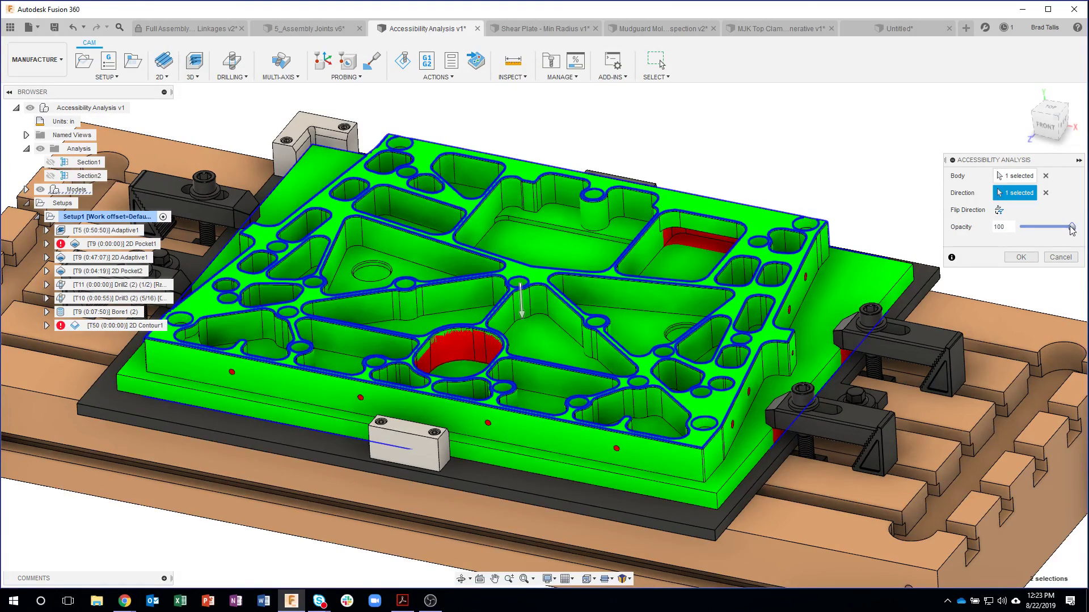
Step: Reduce the accessibility analysis opacity to 38 and create the analysis
left_click_drag(1071, 229, 1042, 230)
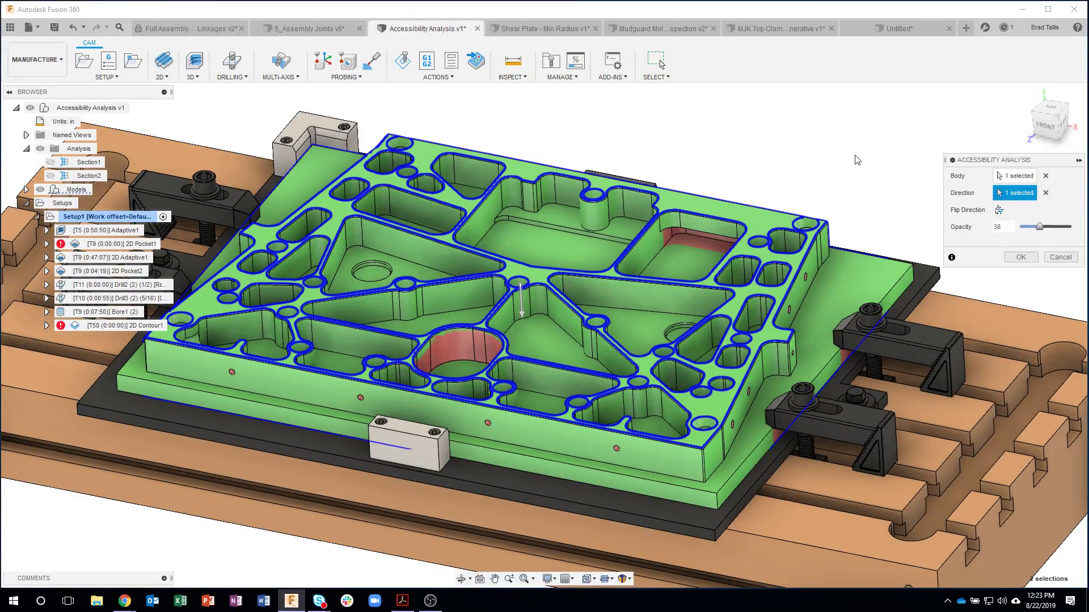
middle_click_drag(834, 147, 841, 108, "shift")
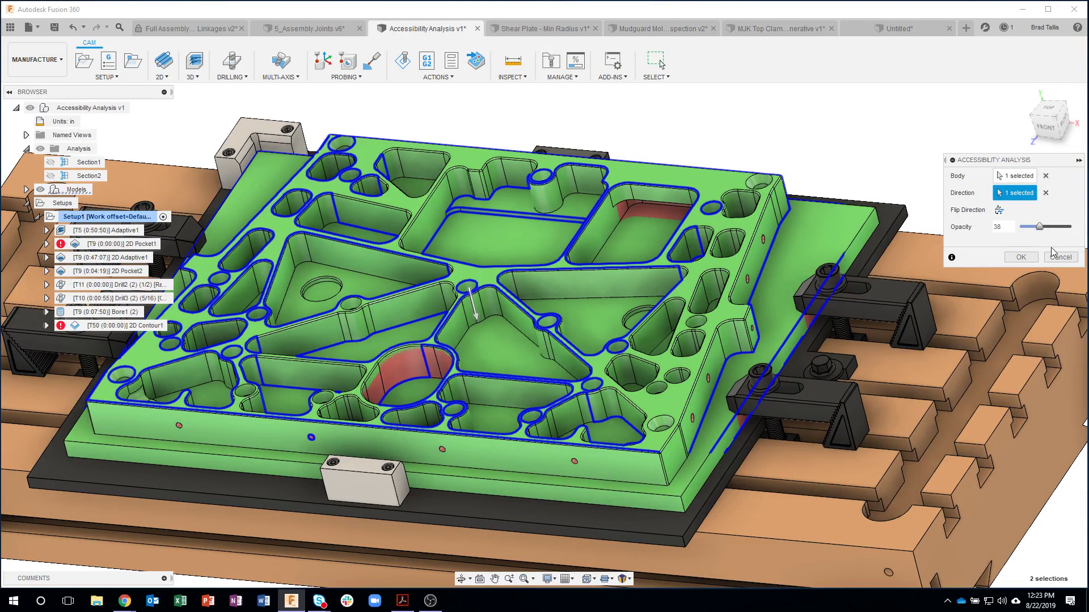
left_click(1020, 257)
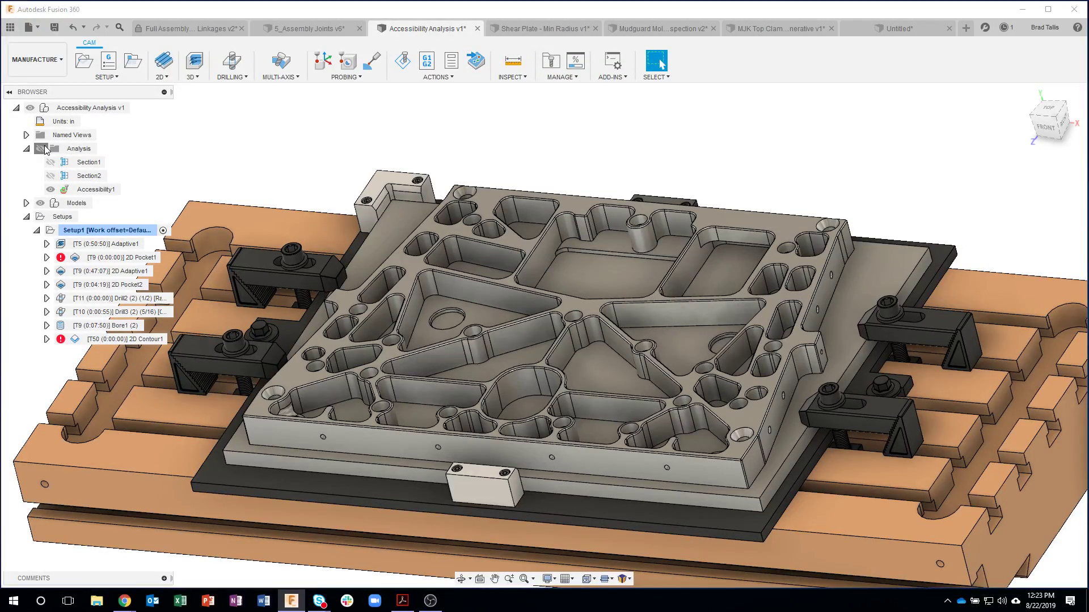
Step: Show the Analysis folder, toggle Accessibility1 to compare the colored and plain plate, and leave it hidden
left_click(39, 148)
left_click(57, 192)
left_click(52, 191)
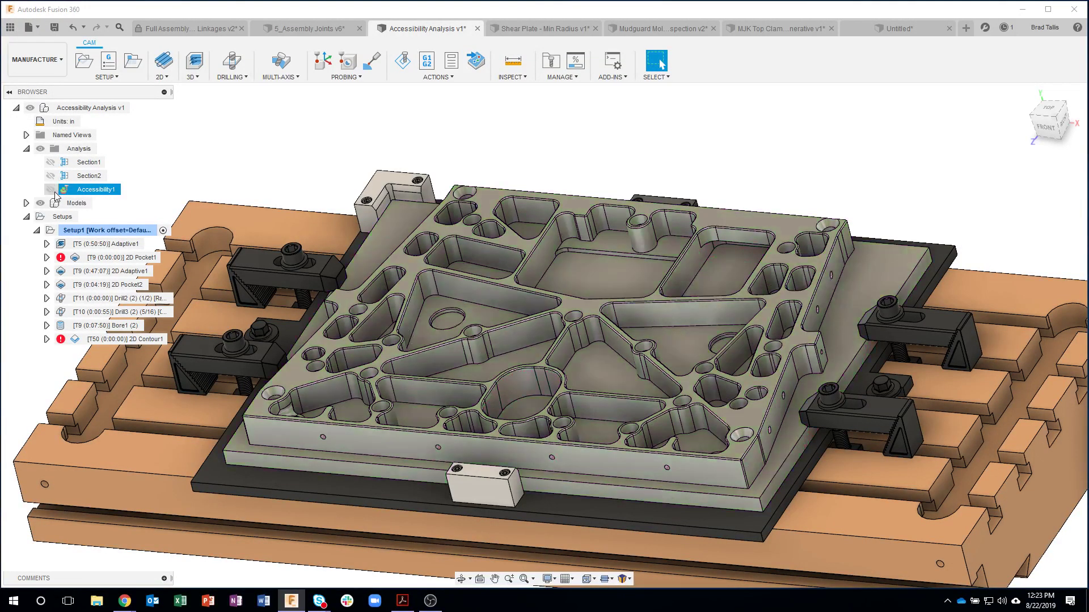
left_click(51, 190)
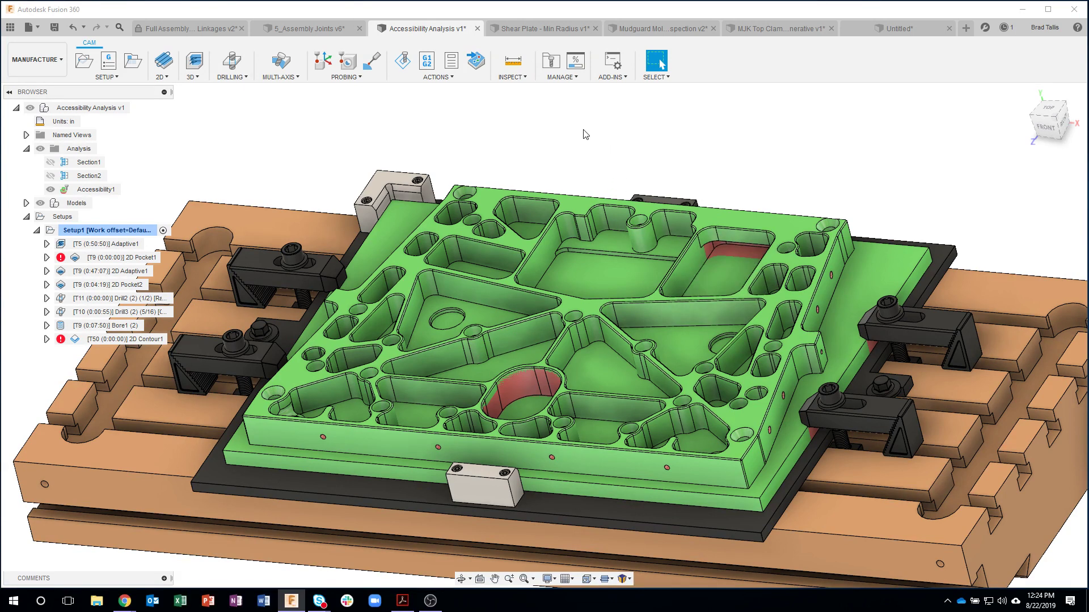
left_click(50, 189)
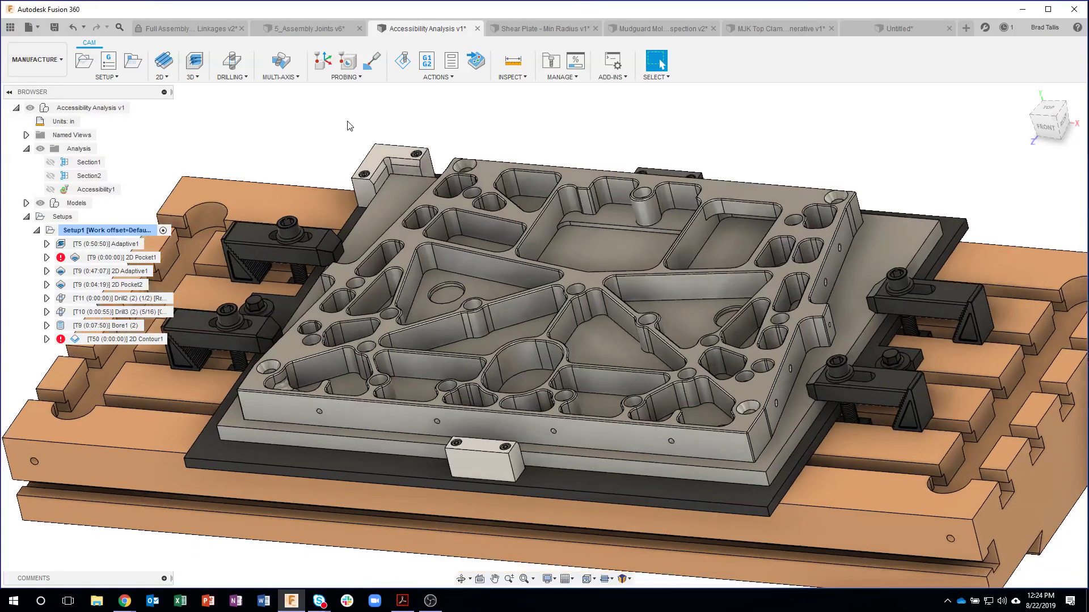
Step: Measure the angle between the plate's top face and a side wall of the round pocket
scroll(505, 367, "up", 5)
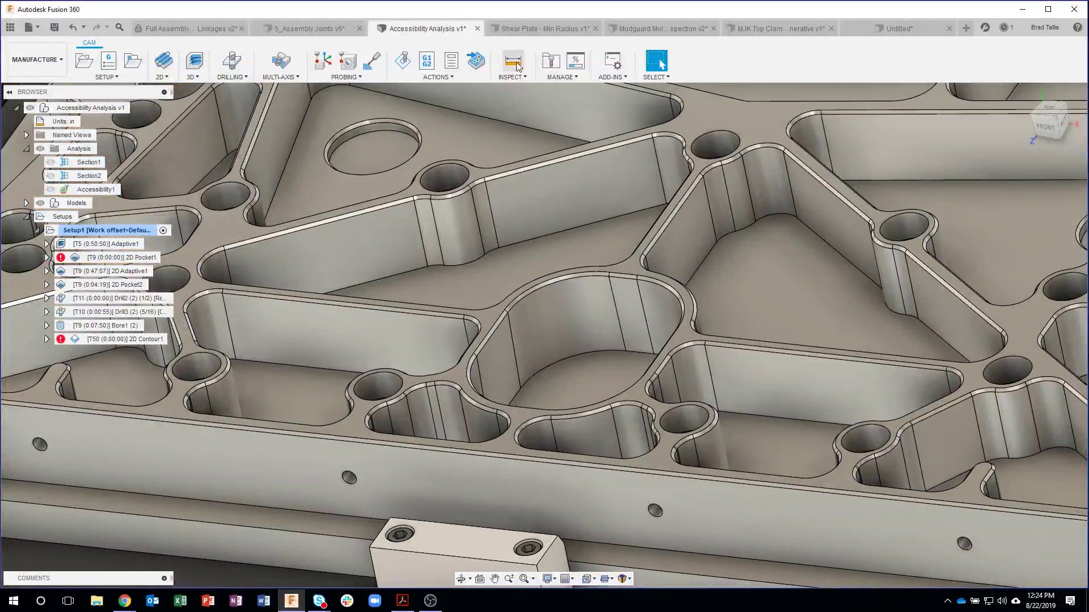
left_click(513, 61)
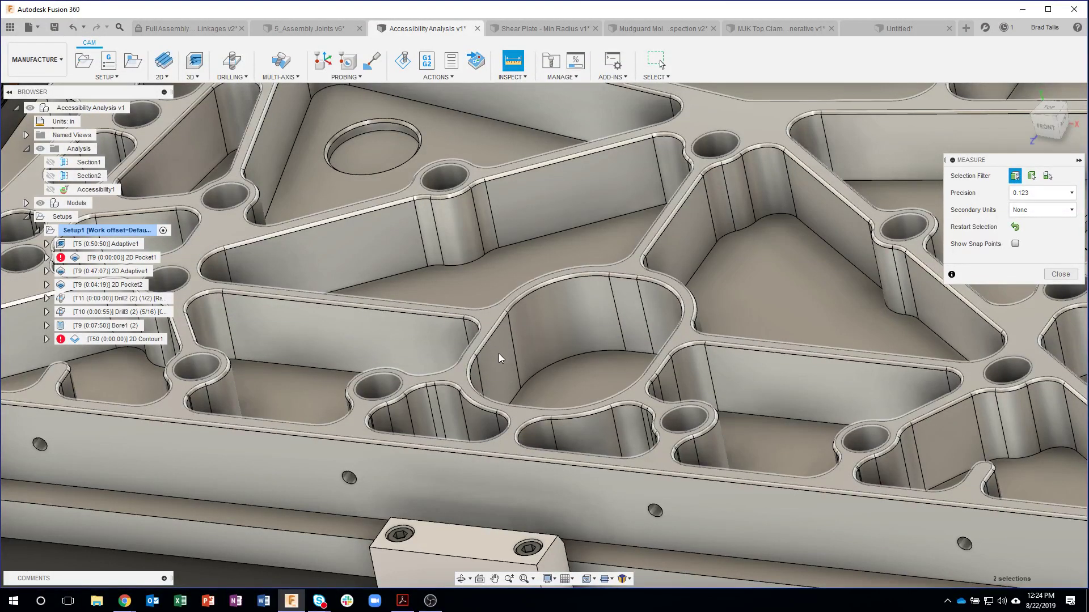
left_click(499, 353)
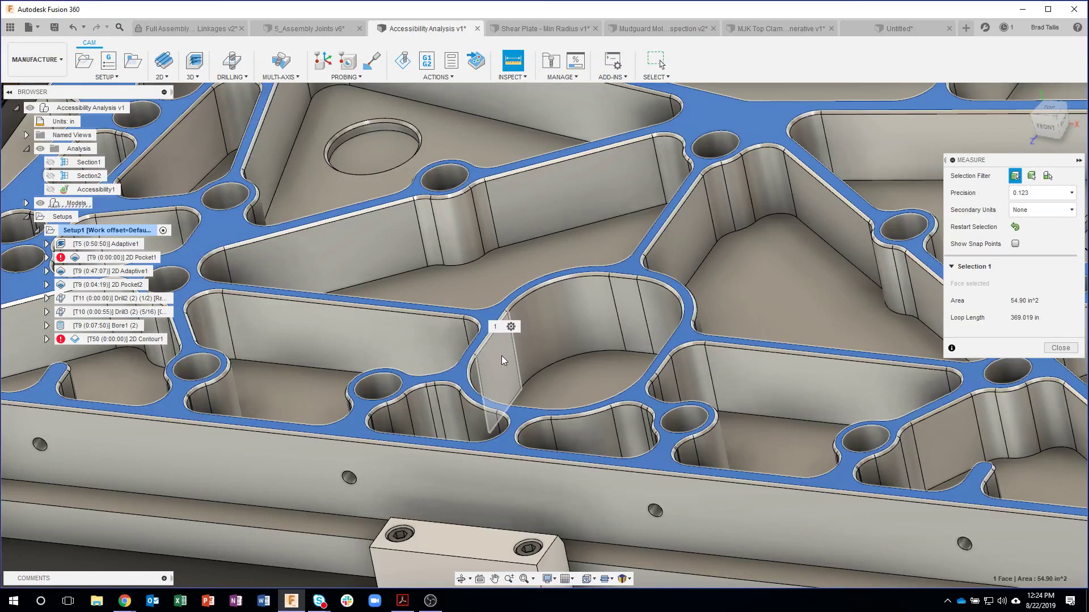
left_click(501, 356)
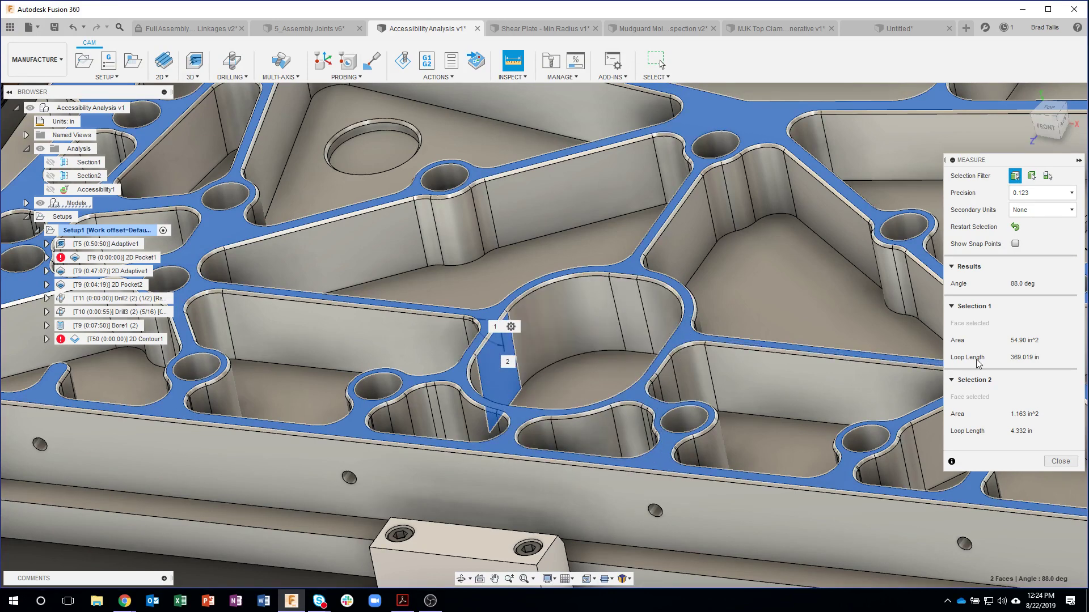
left_click(1060, 461)
scroll(745, 400, "down", 5)
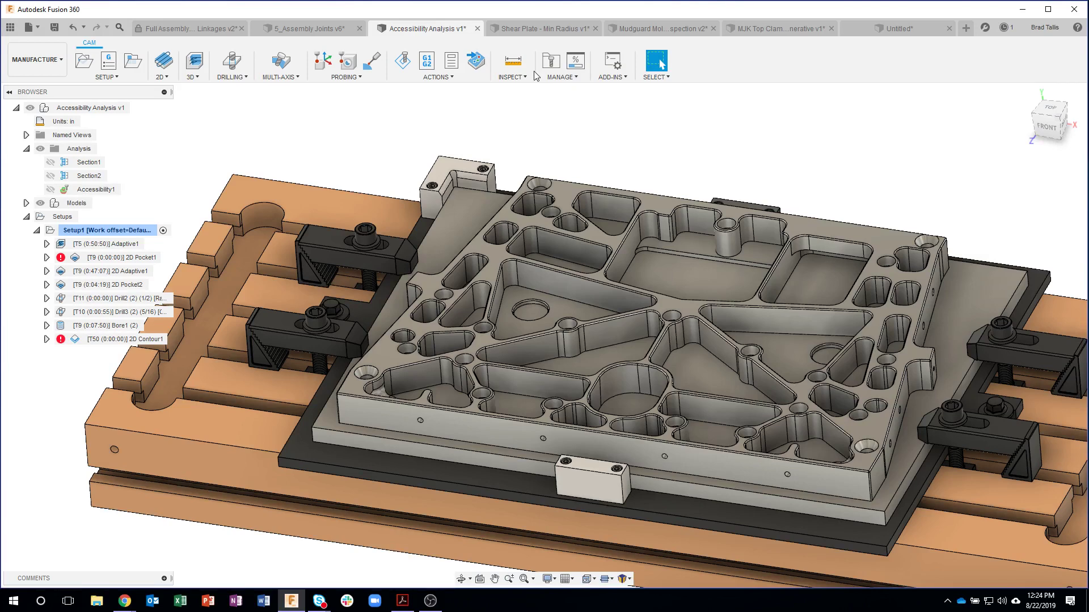
Step: Switch to the Shear Plate - Min Radius document and deselect Setup1 to clear the stock preview from the plate
left_click(527, 29)
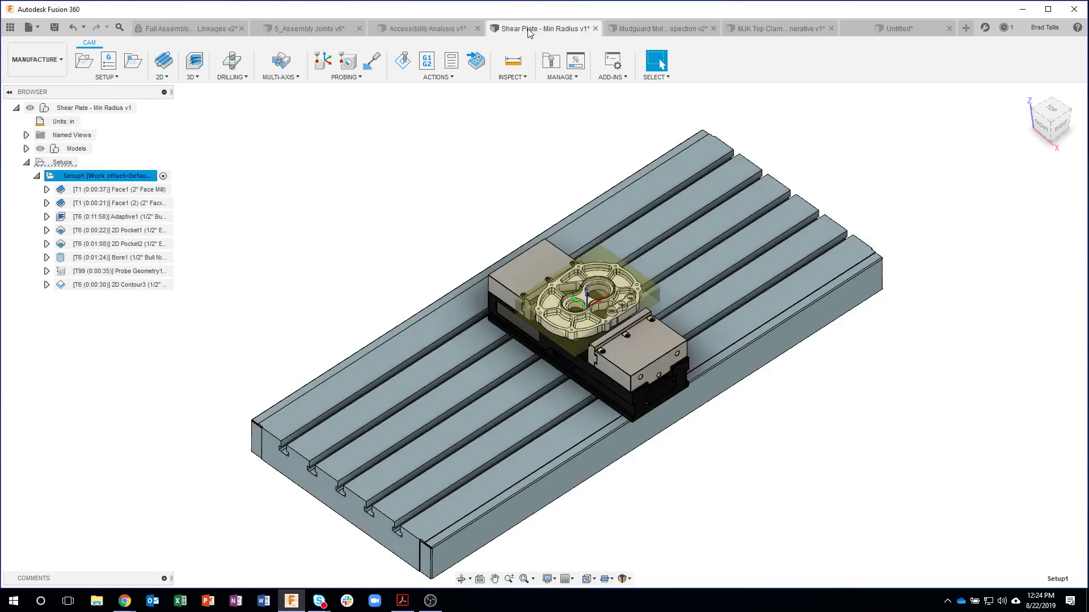
left_click(480, 160)
middle_click_drag(503, 160, 510, 159, "shift")
scroll(538, 170, "up", 5)
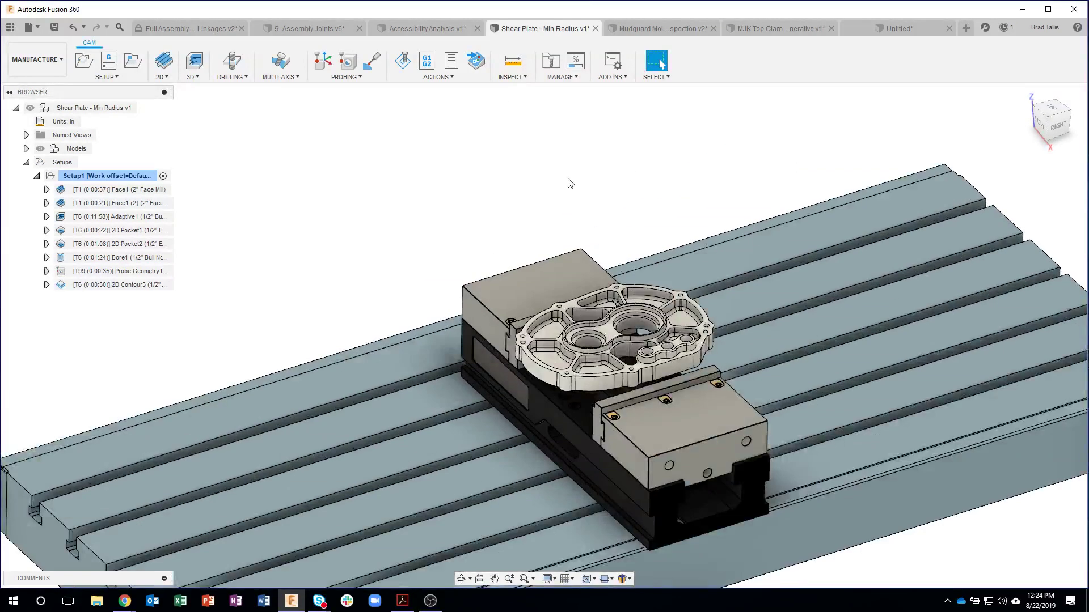
scroll(657, 169, "up", 5)
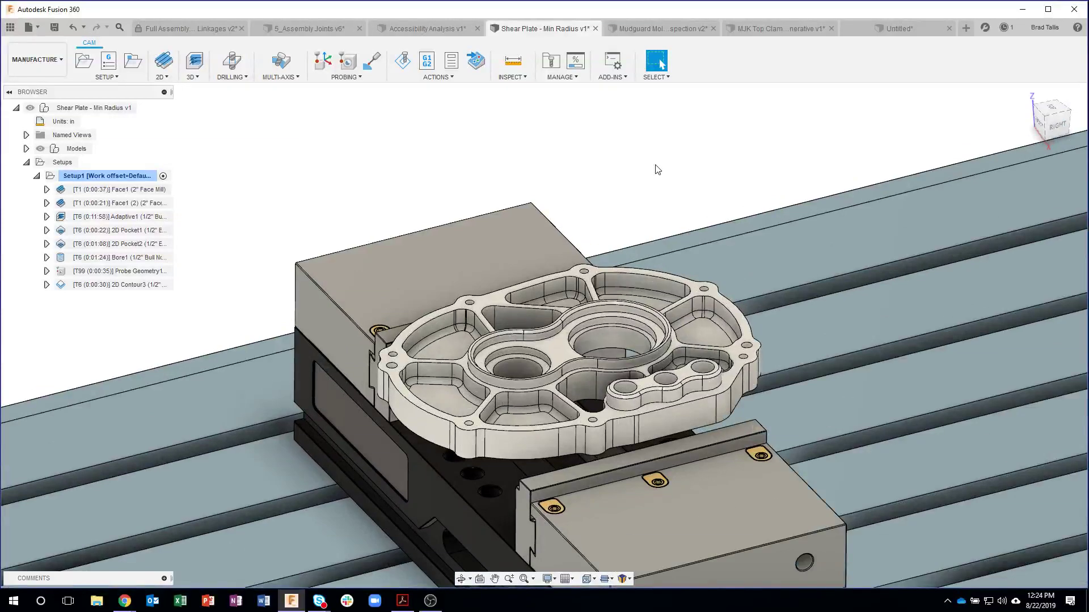
scroll(626, 141, "up", 3)
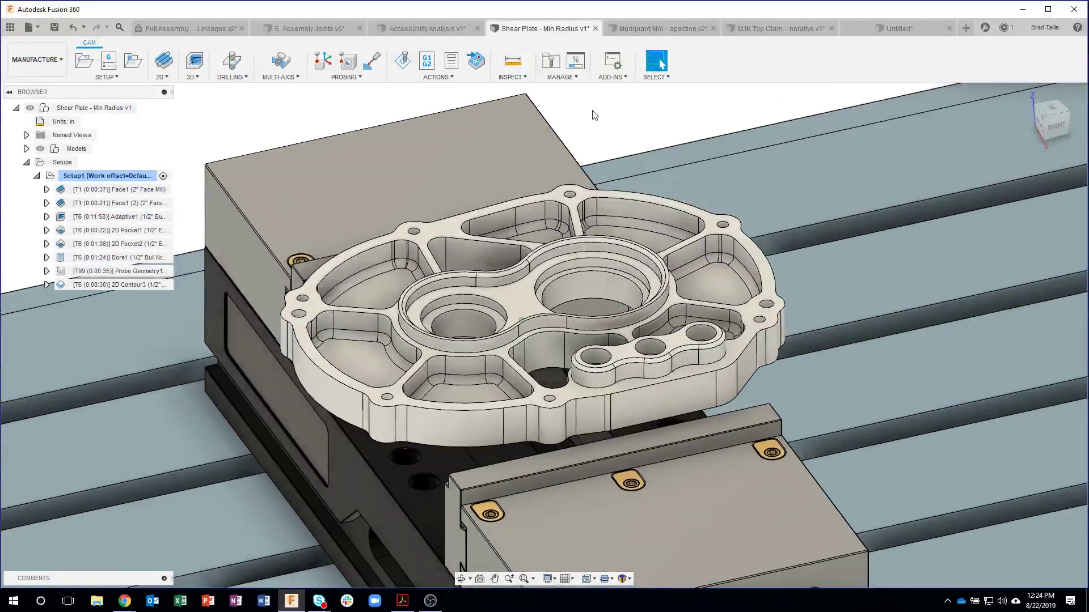
Step: Start a Minimum Radius Analysis on the shear plate body with a maximum tool radius of 0.75 in
left_click(522, 78)
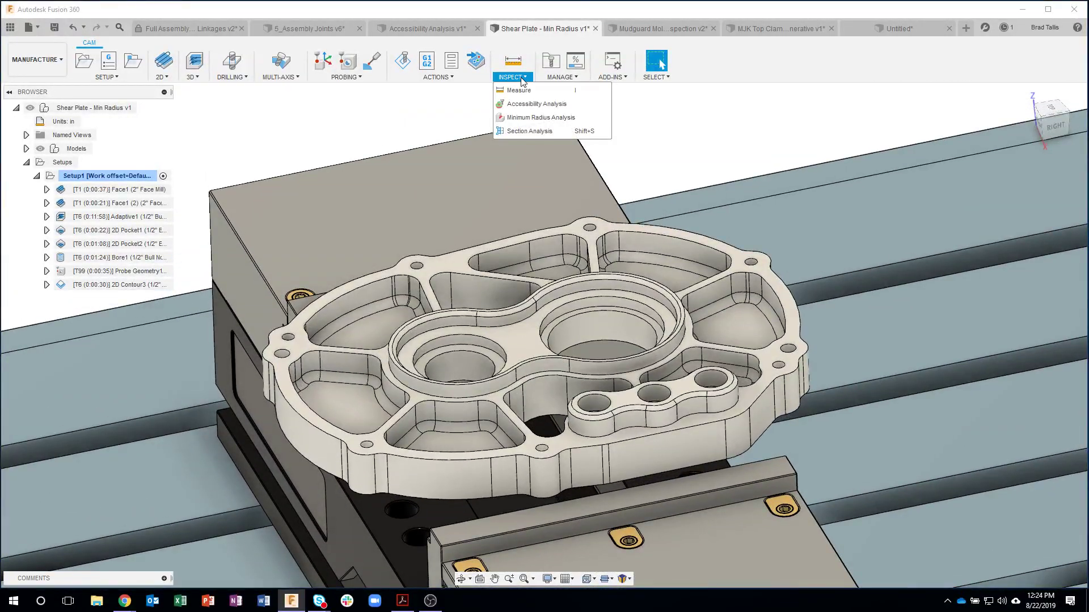
left_click(550, 119)
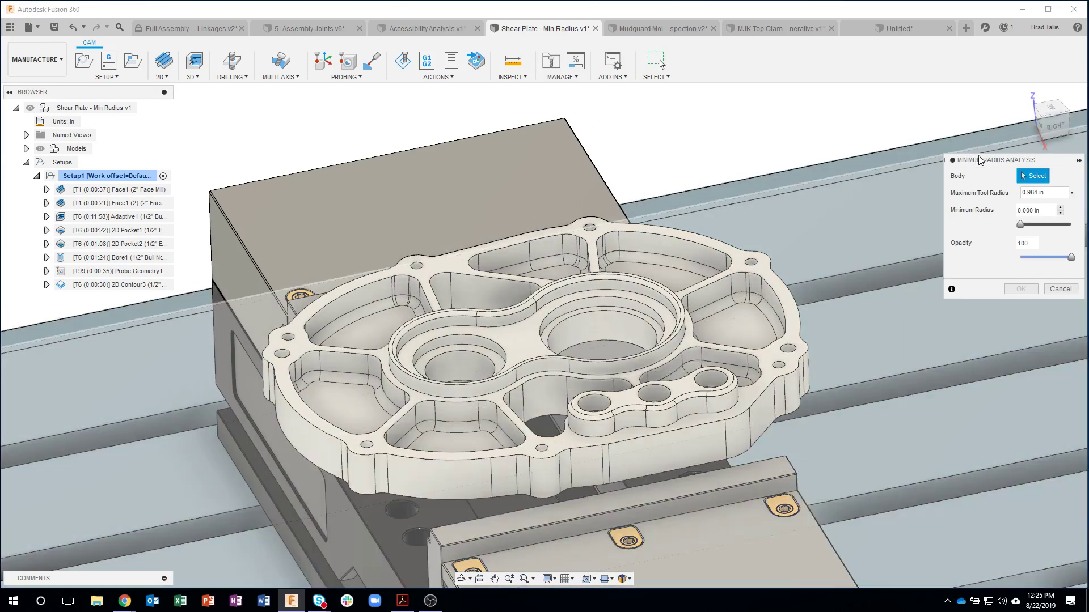
left_click_drag(980, 159, 822, 115)
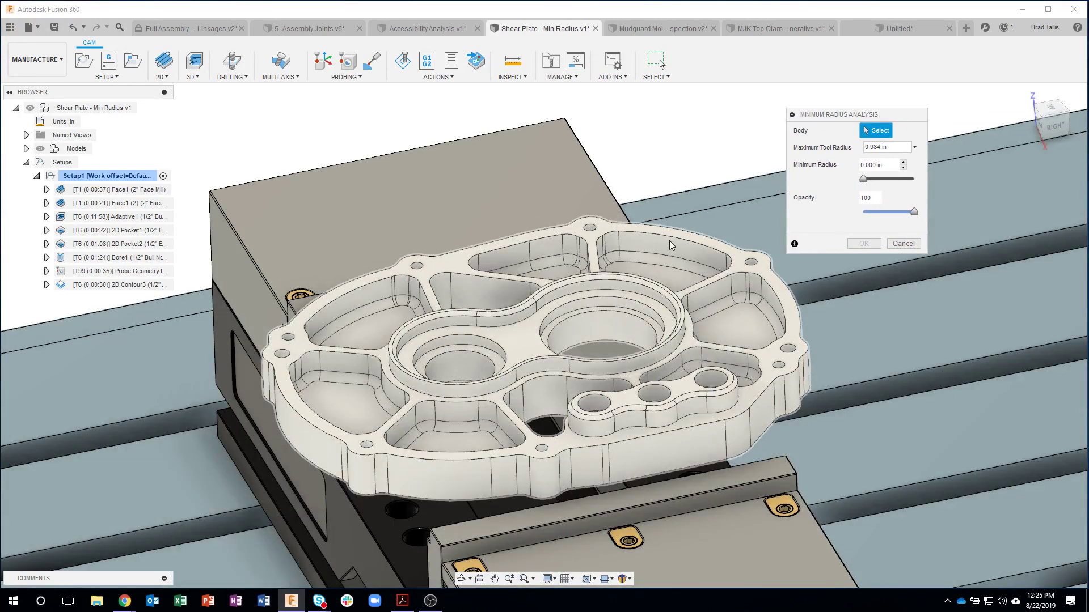
left_click(669, 241)
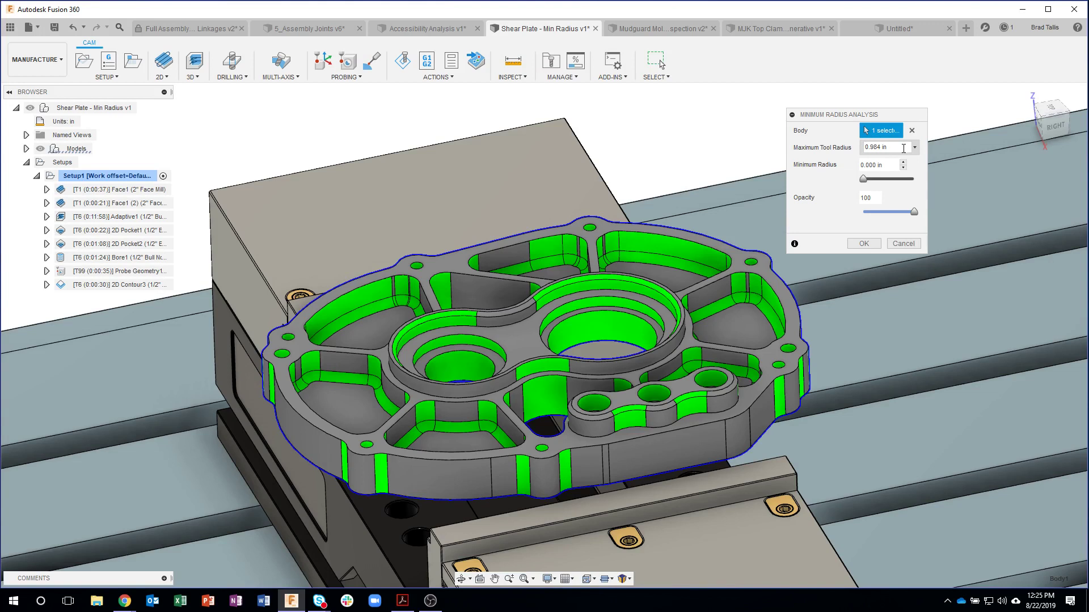
left_click_drag(901, 148, 856, 147)
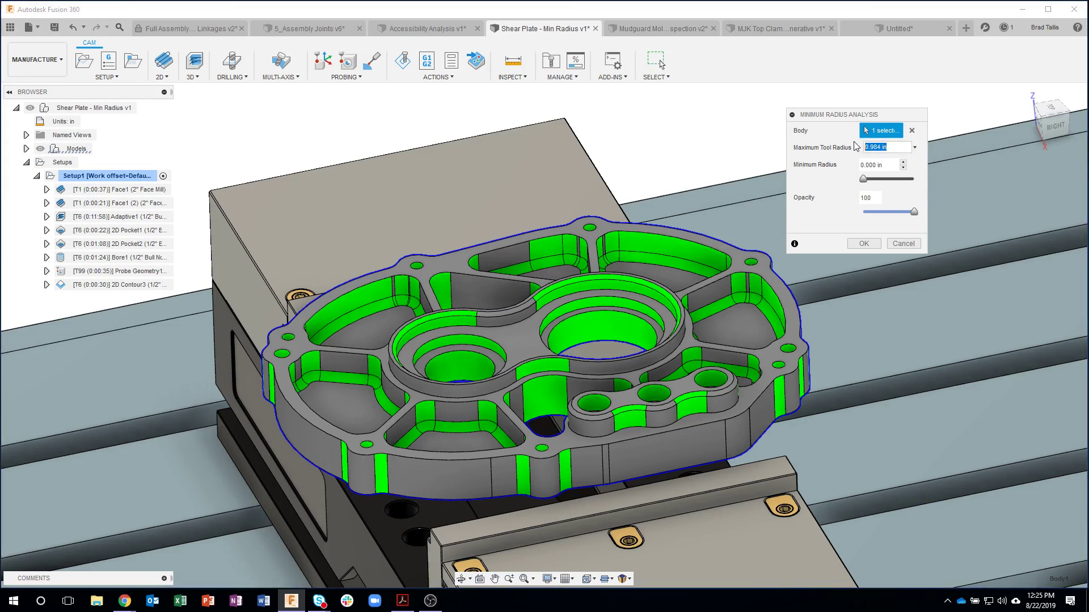
type(".75")
Step: Try minimum radius values including 0.125 in for the analysis, and settle on 0.13 in
left_click_drag(864, 180, 873, 179)
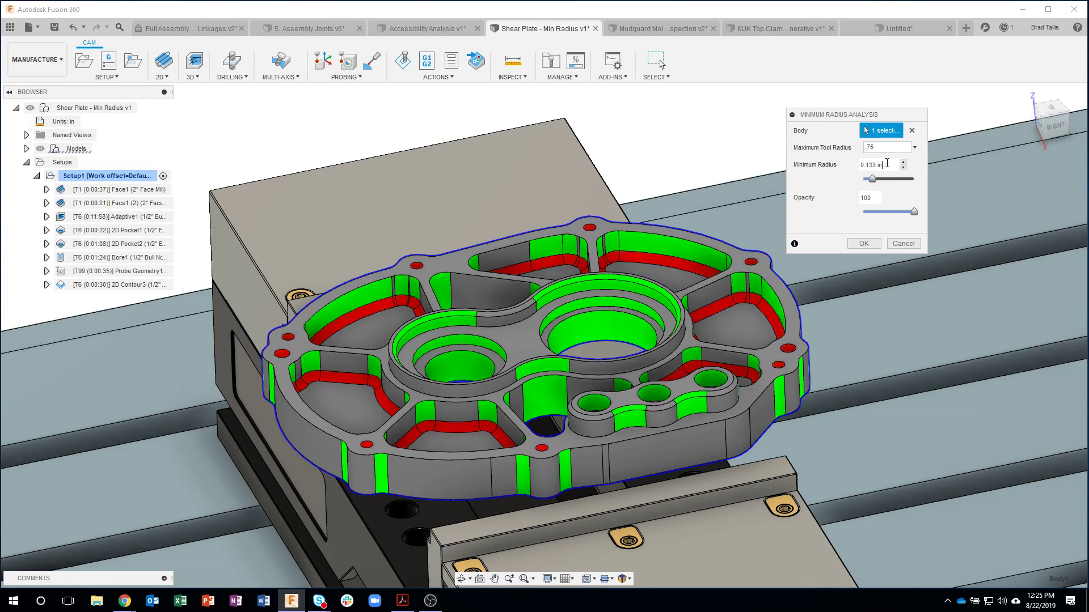
double_click(886, 163)
type(".125")
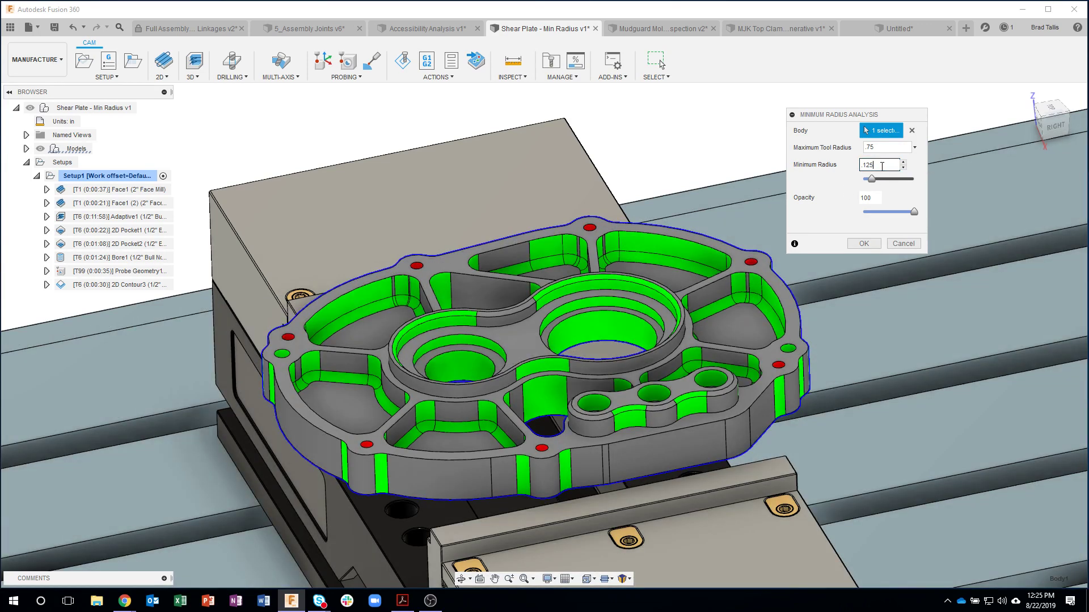
double_click(869, 166)
type("13")
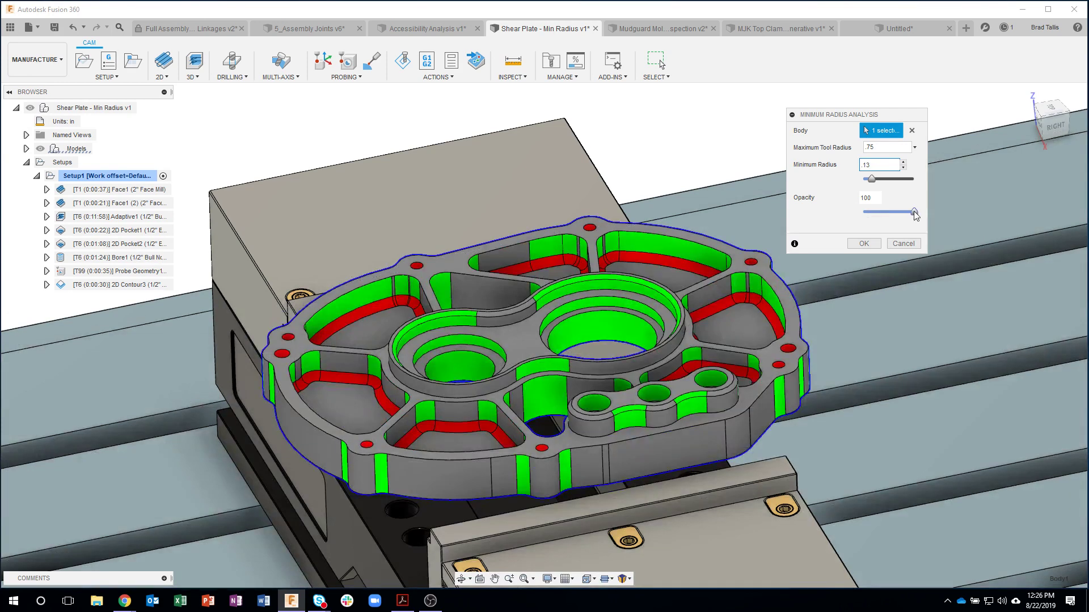
Step: Reduce the minimum radius analysis opacity to 47, create the analysis, and hide the Analysis folder
left_click_drag(914, 212, 888, 212)
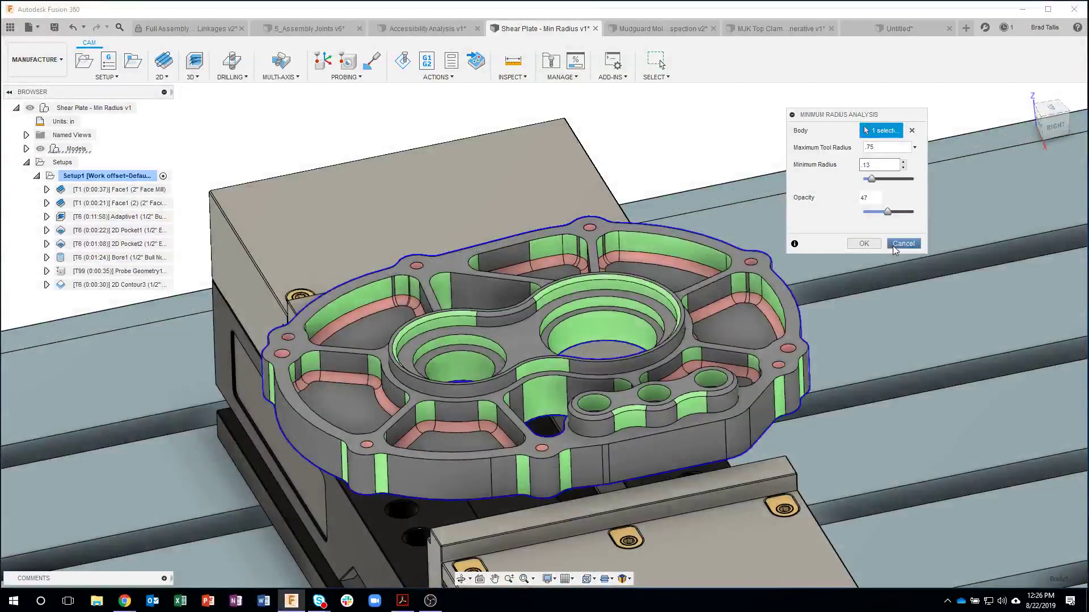
left_click(874, 244)
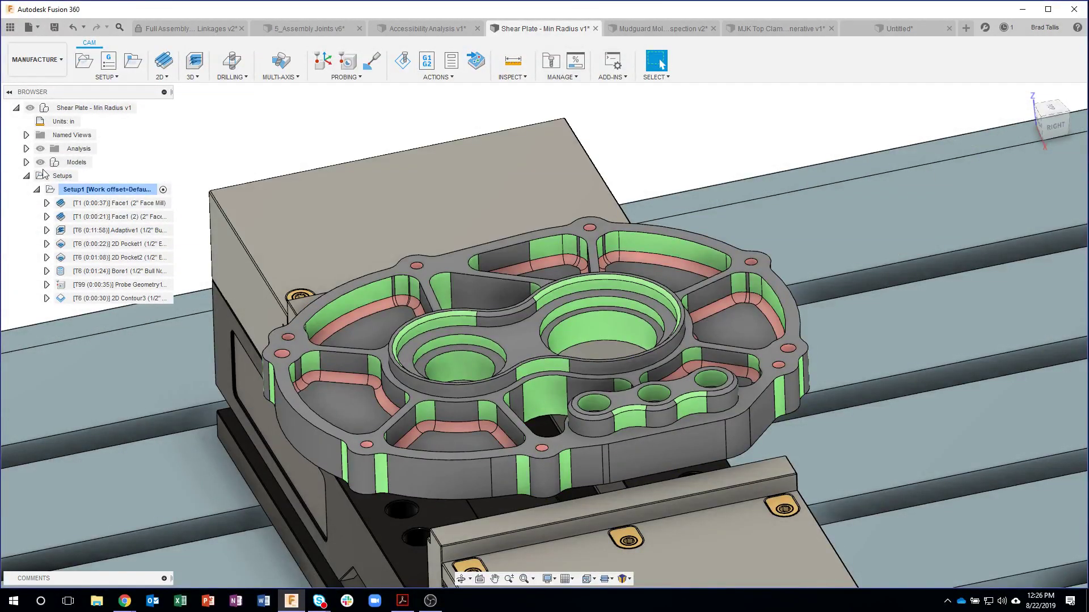
left_click(39, 149)
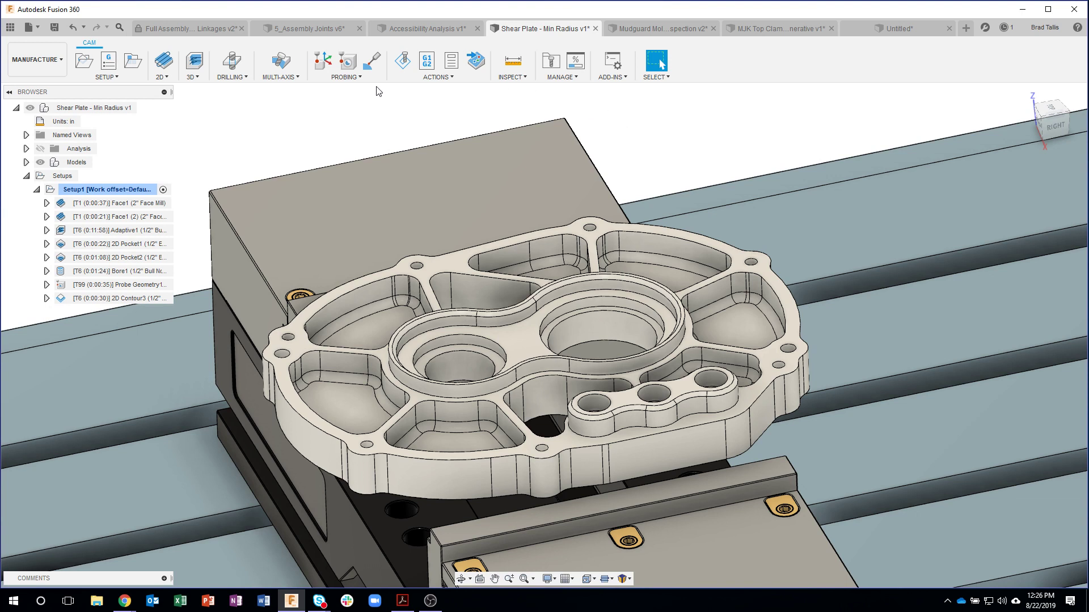
Step: Start a Probe WCS operation on the plate's top face with Z surface probing at the selection point
left_click(347, 77)
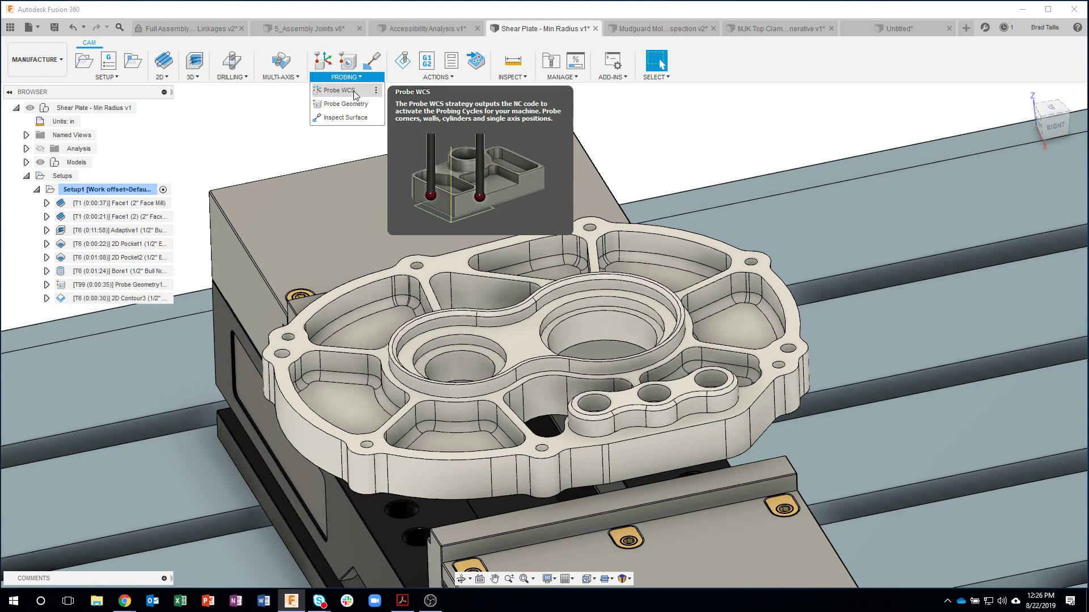
left_click(340, 91)
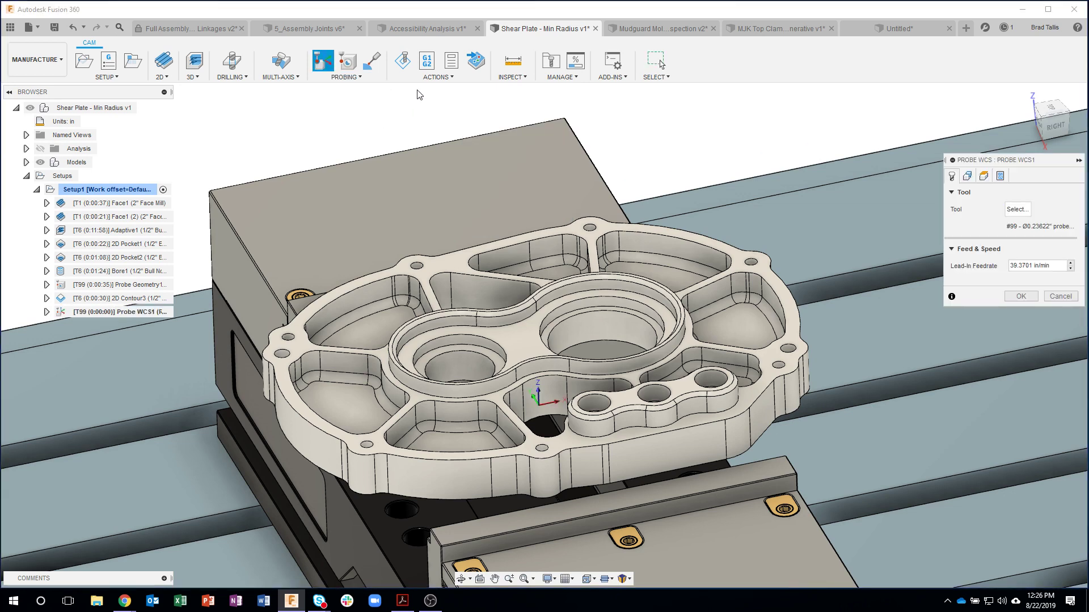
scroll(707, 146, "down", 1)
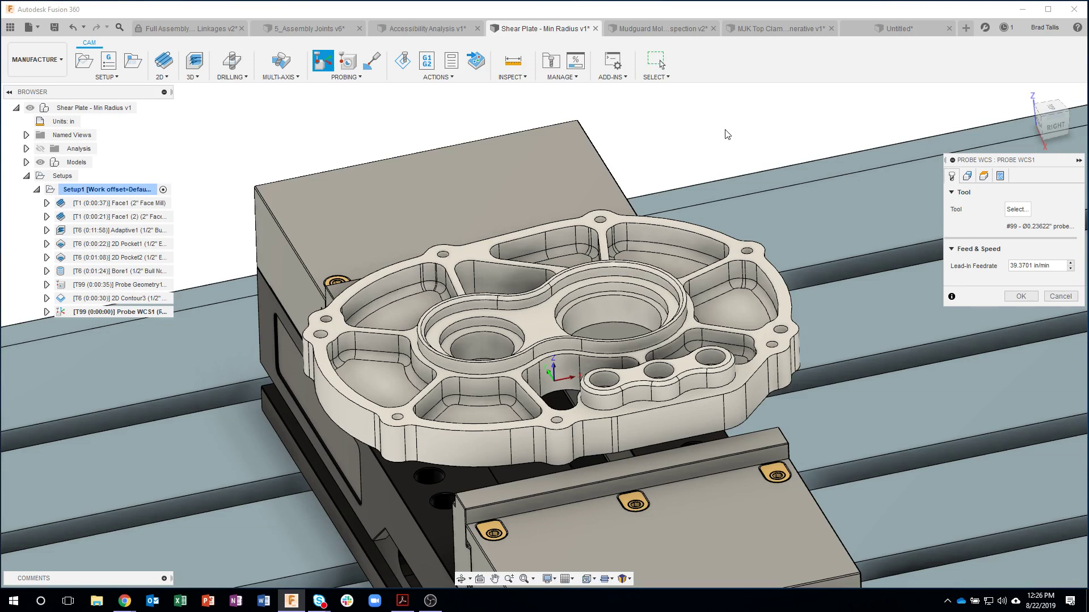
left_click(482, 254)
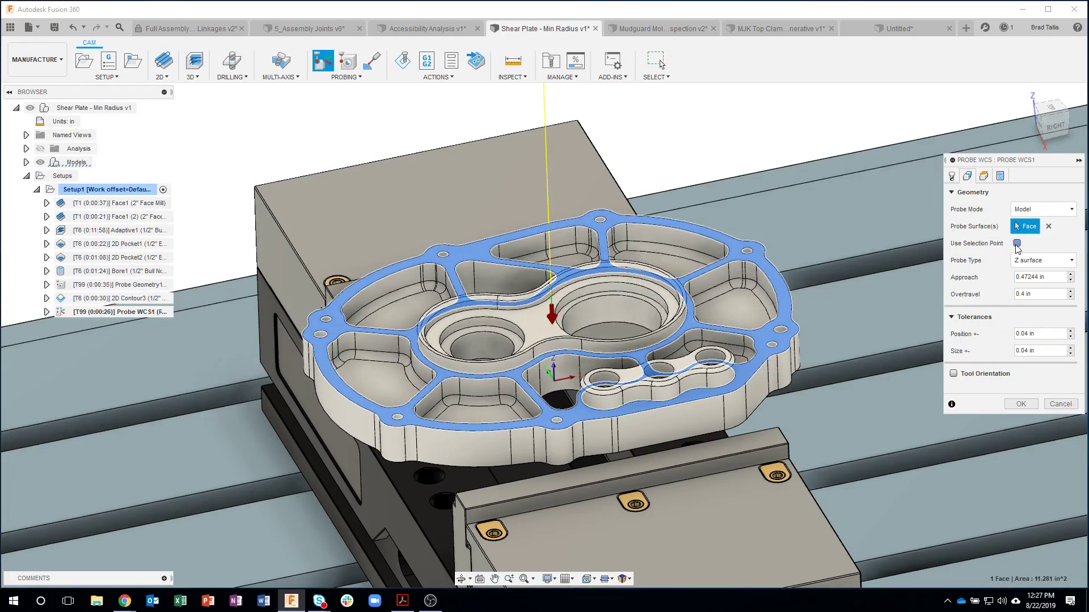
left_click(1017, 244)
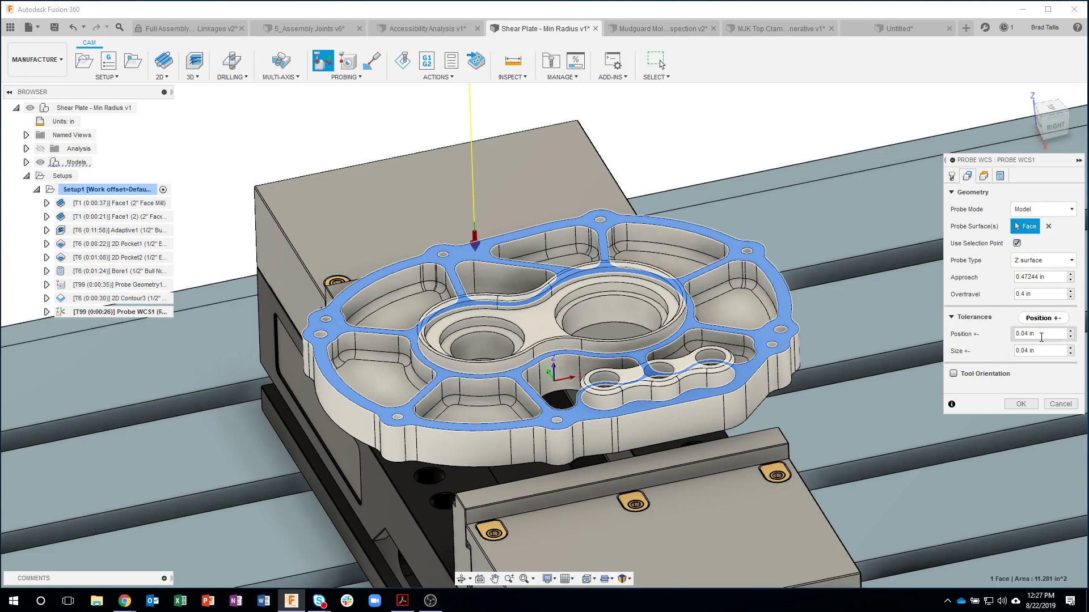
mouse_move(1042, 335)
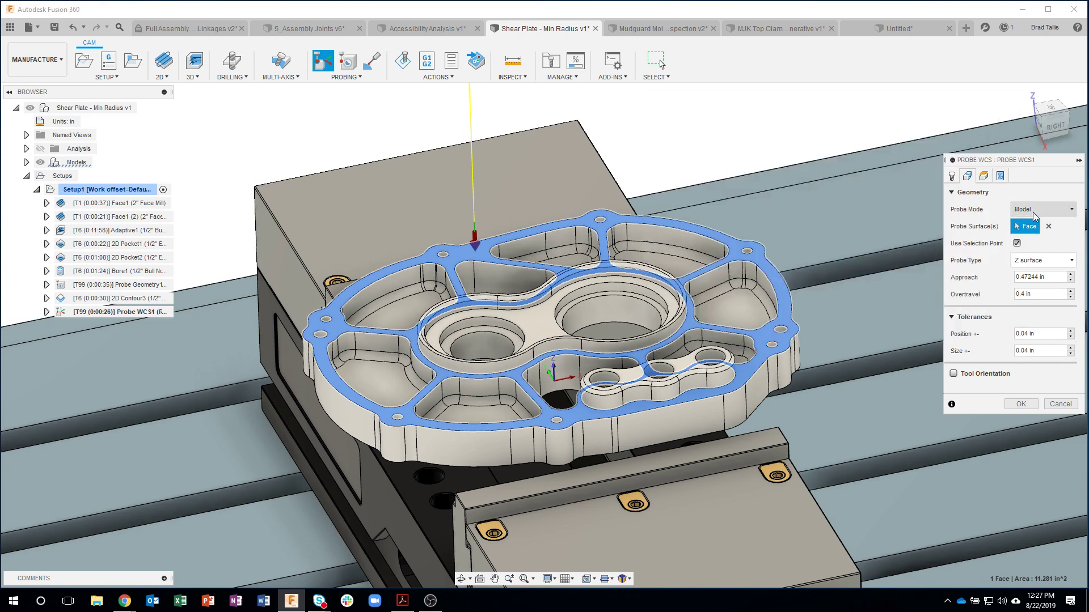
Step: Enable Out of Position and Wrong Size with the Stop with message action, plus Print Results, for the probing operation
left_click(1000, 176)
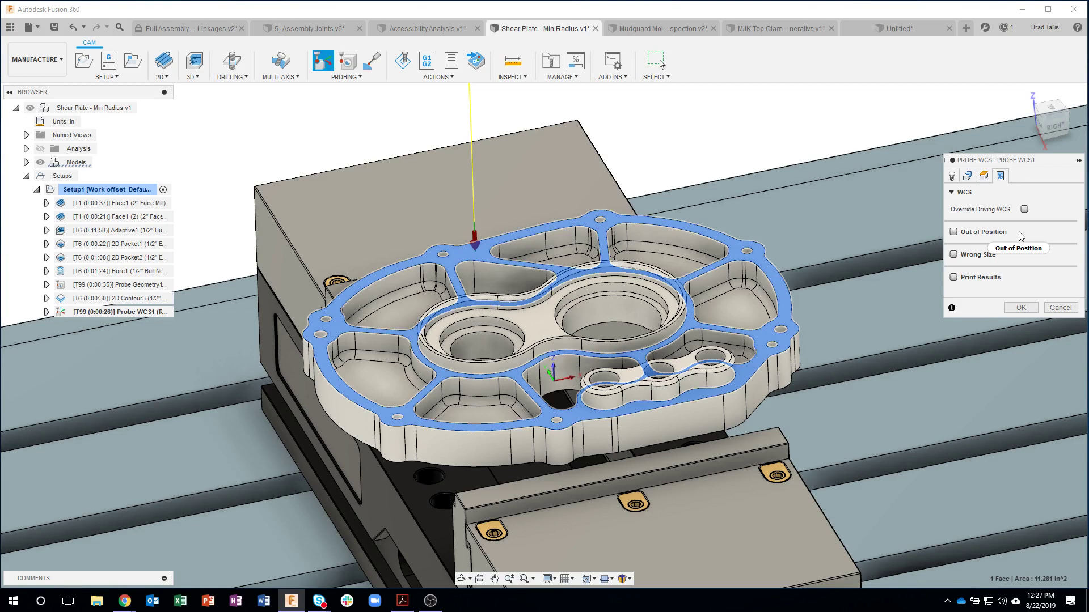
mouse_move(1016, 233)
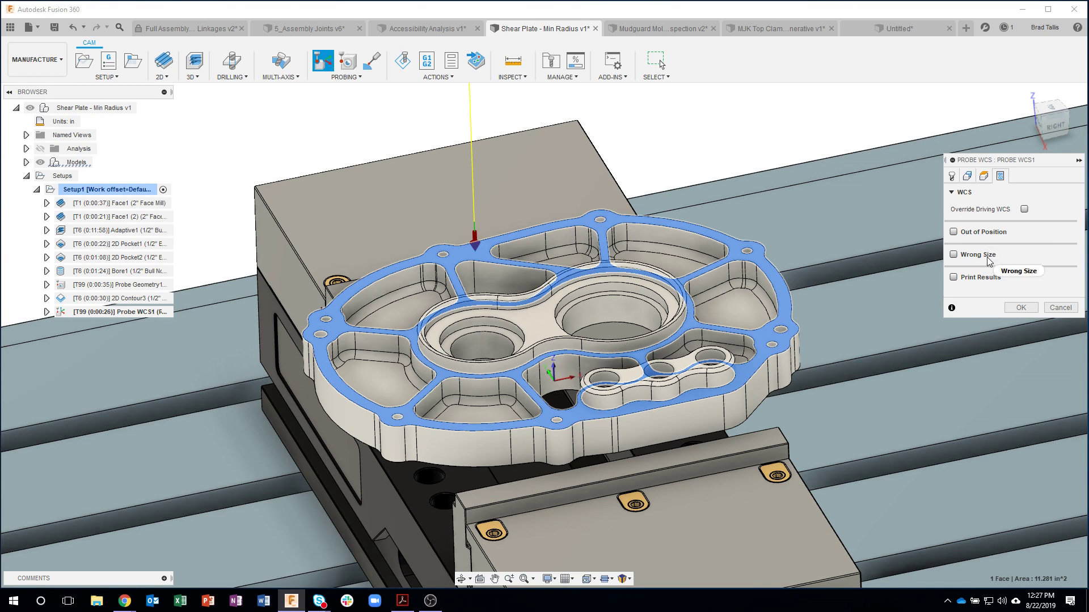
mouse_move(986, 262)
left_click(954, 233)
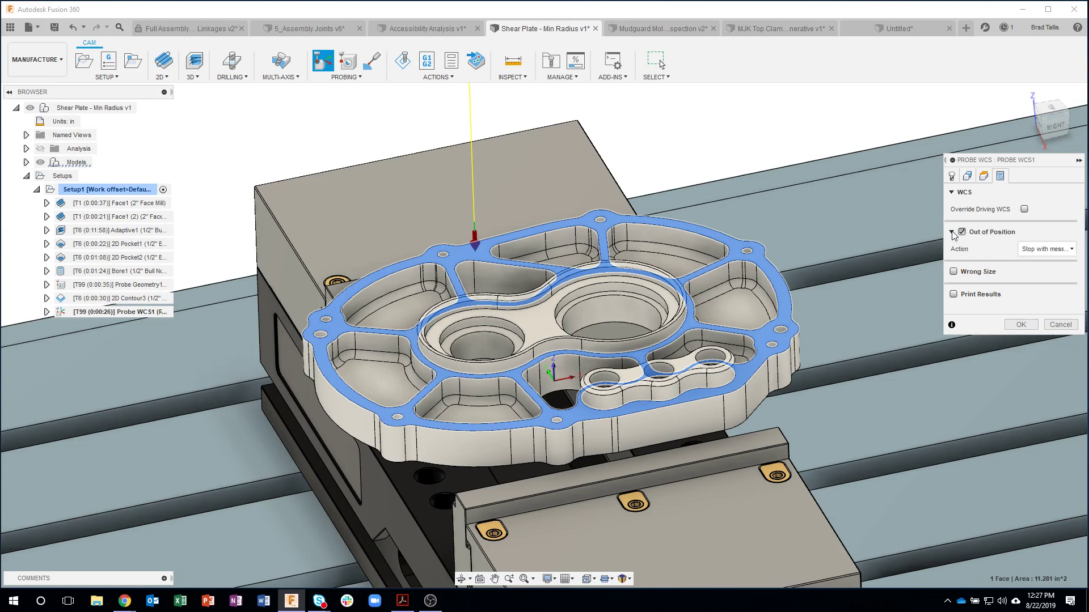
left_click(1055, 253)
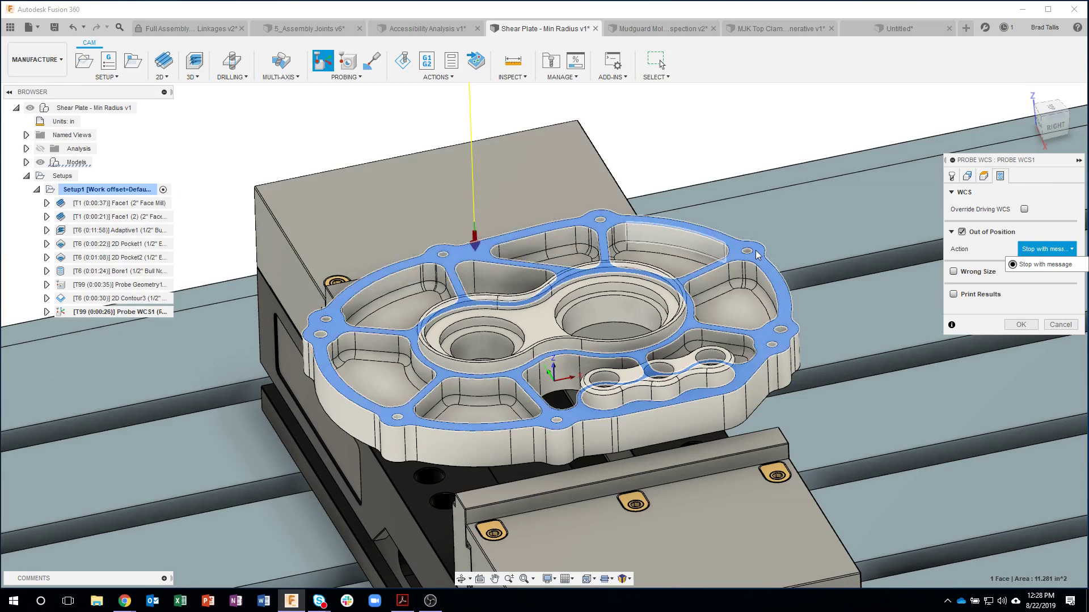
left_click(954, 294)
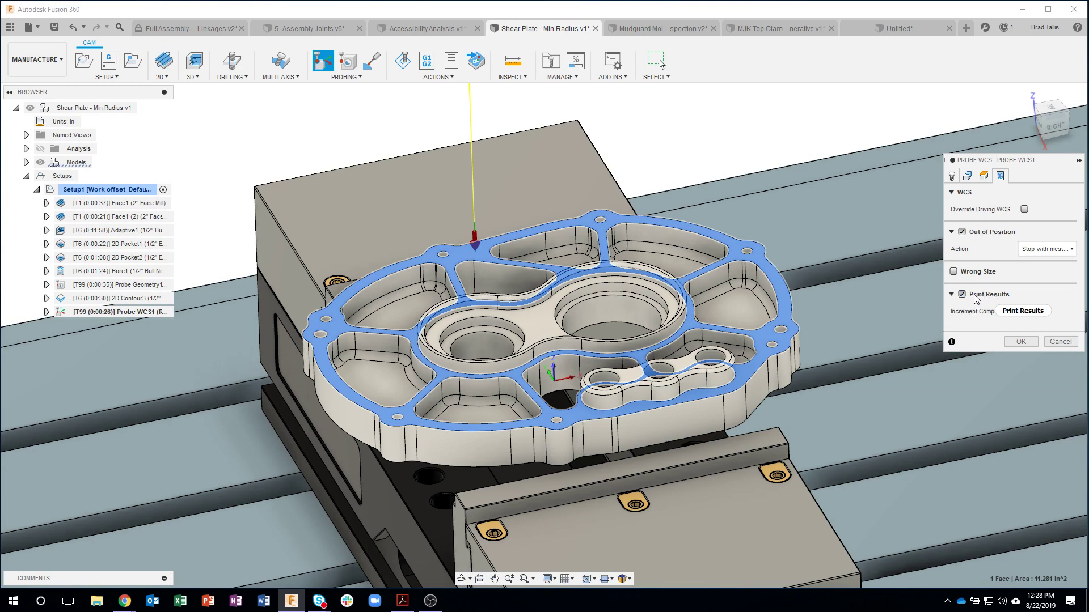
left_click(961, 273)
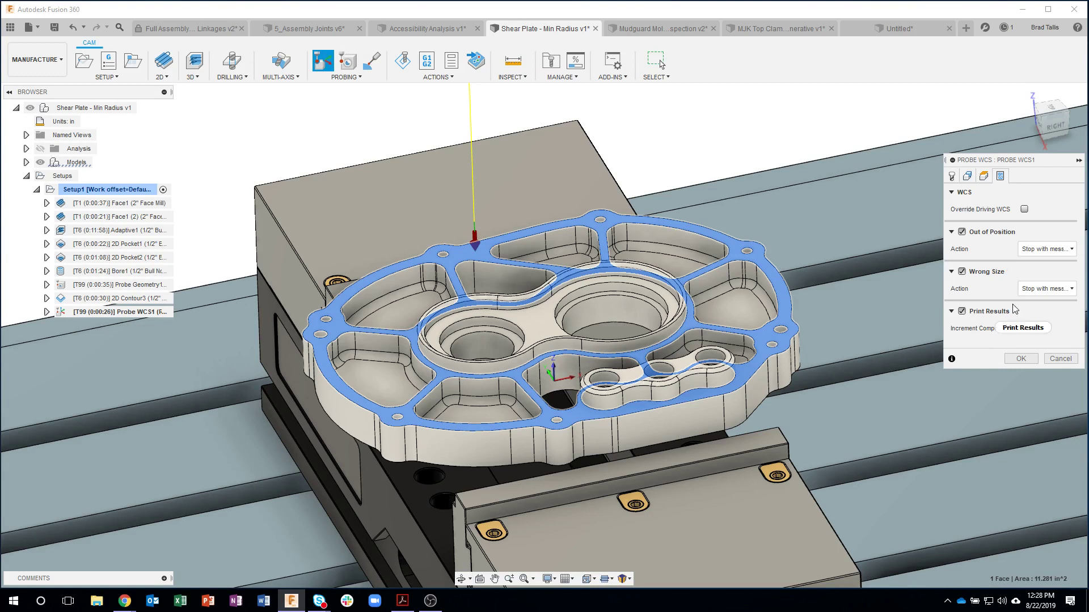
left_click(1027, 290)
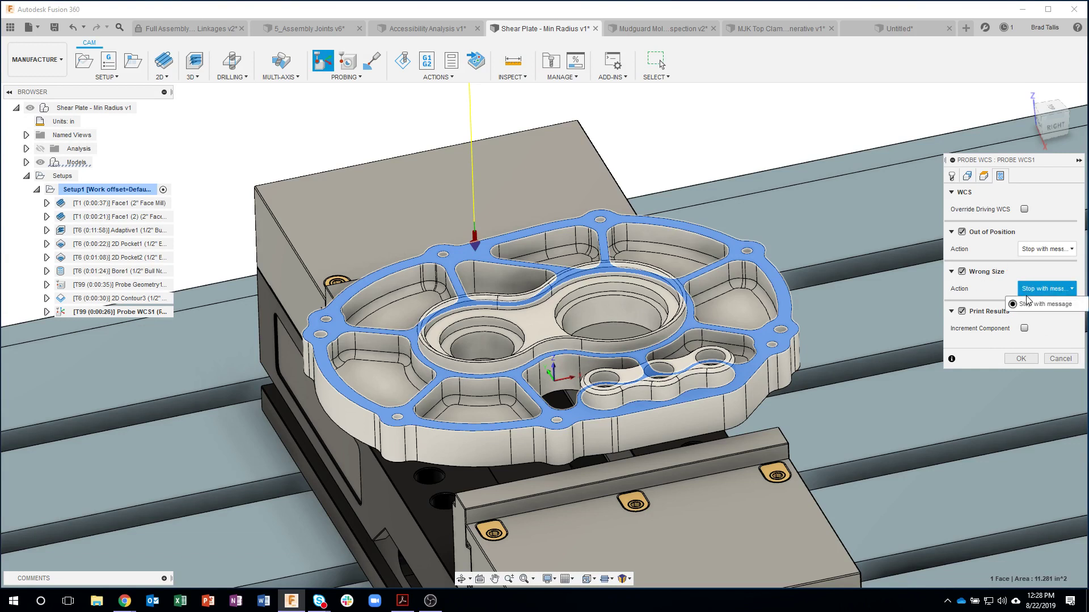
left_click(1028, 303)
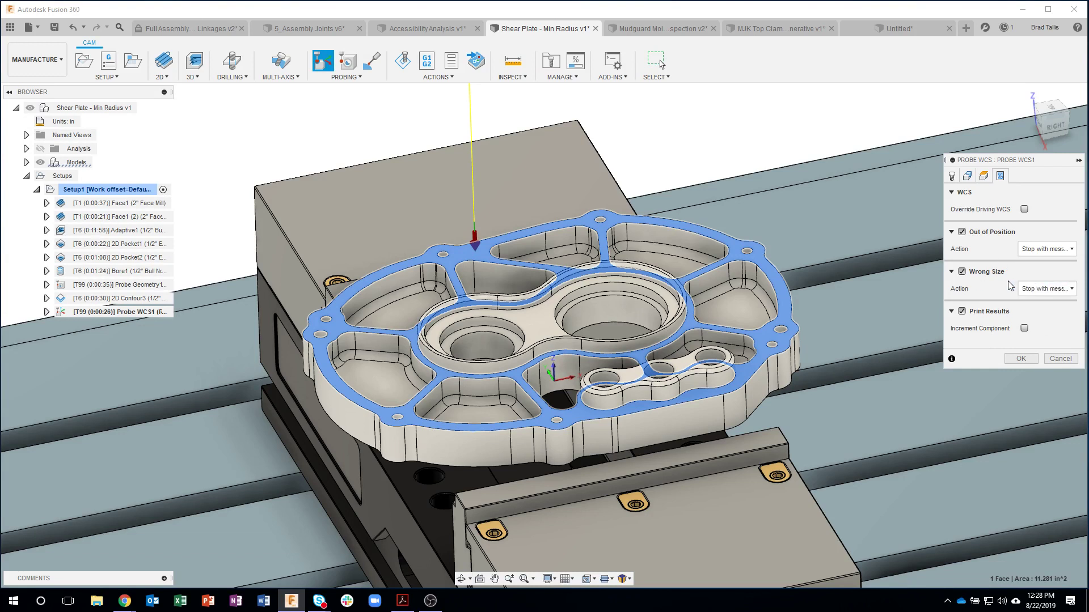
Step: Review the probing tolerances and the Print Results description, and cancel the Probe WCS operation
left_click(967, 177)
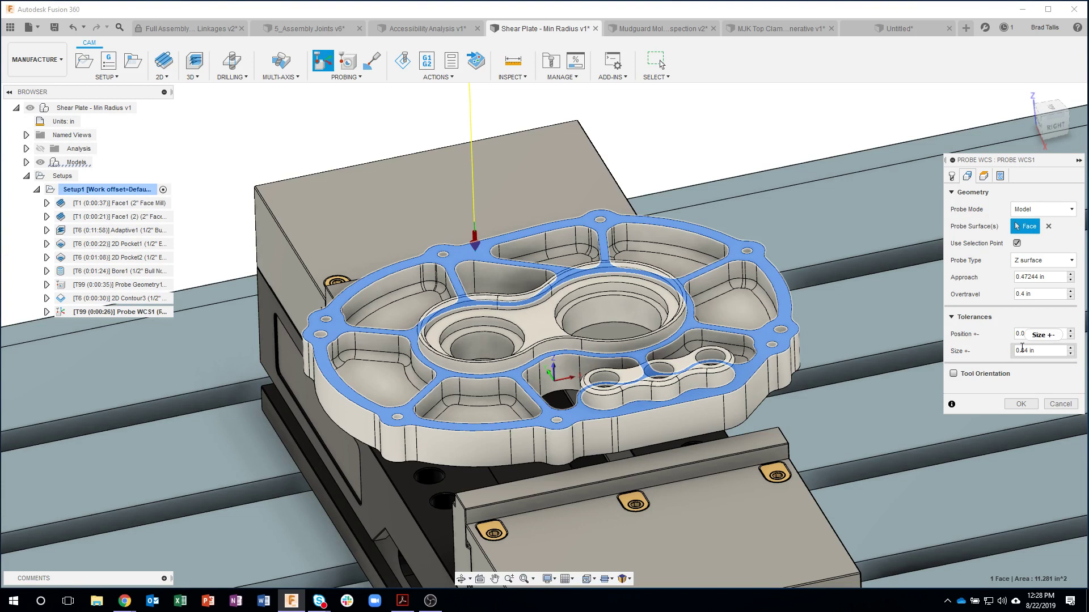
left_click(1000, 176)
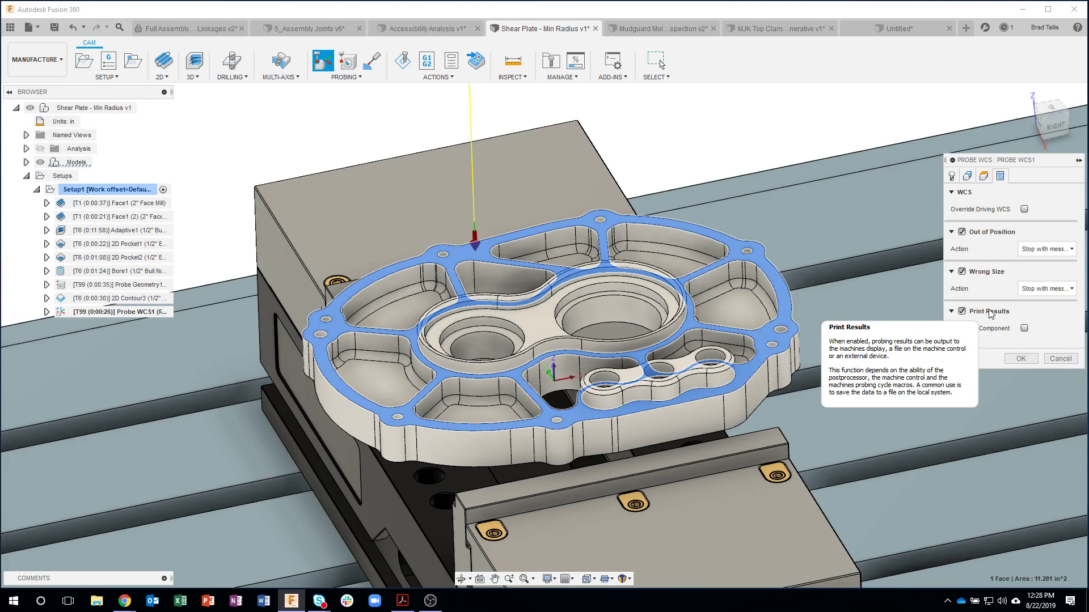
left_click(1058, 360)
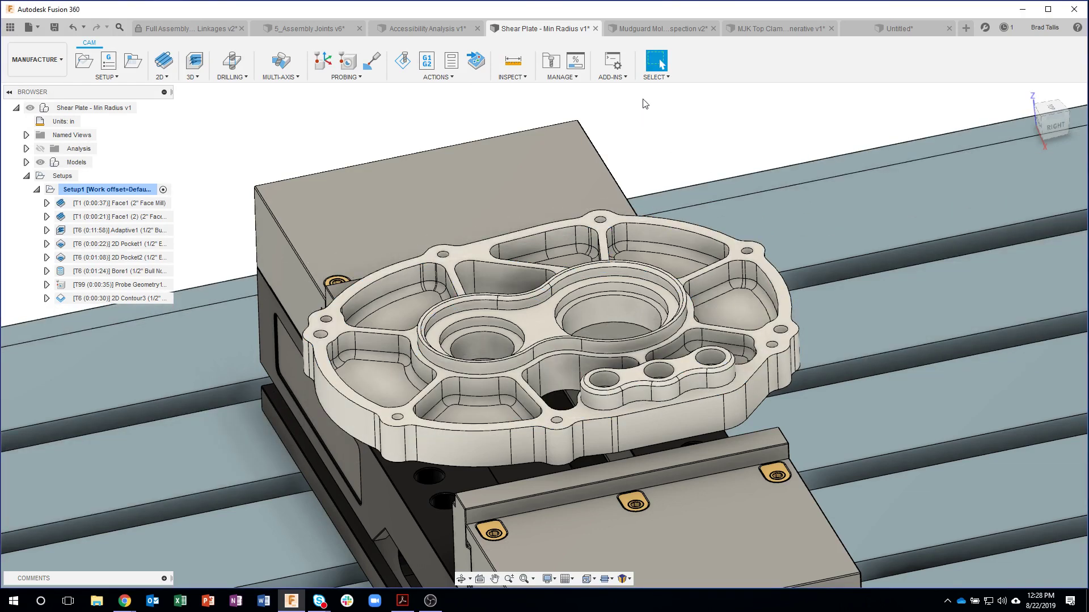
Step: Switch to the Mudguard Mold Tool document and examine the mold cavity's steep walls and shallow floor up close
left_click(660, 29)
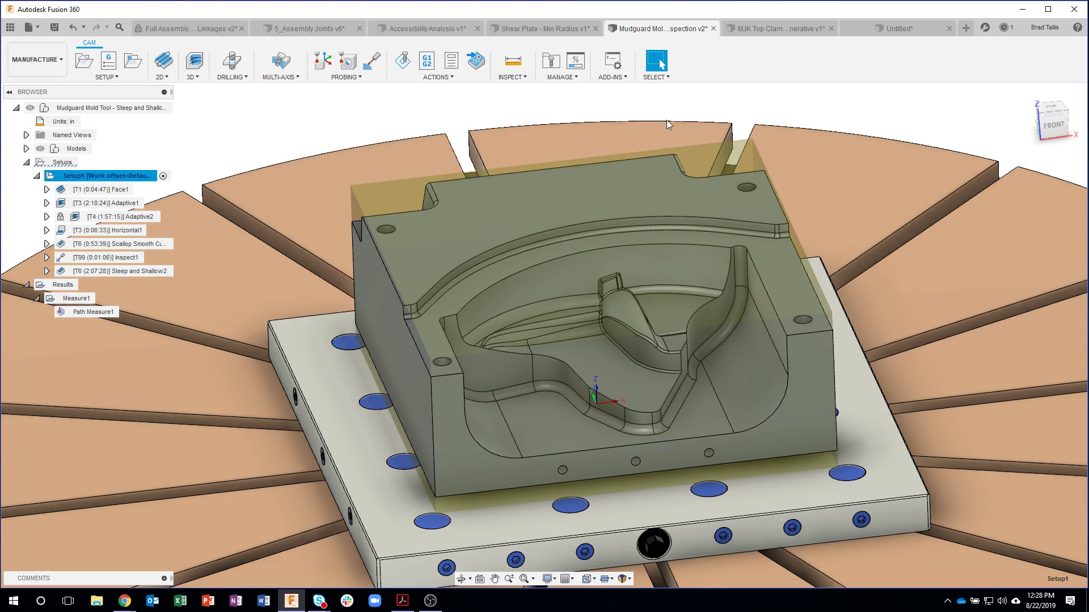
middle_click_drag(611, 359, 468, 387, "shift")
scroll(464, 386, "up", 6)
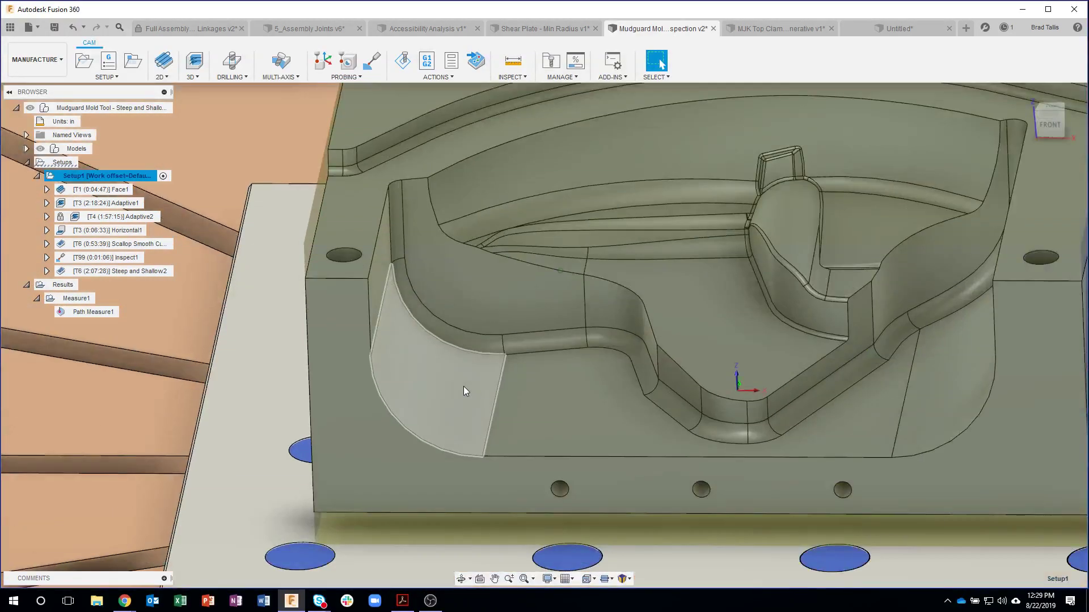
scroll(463, 381, "down", 4)
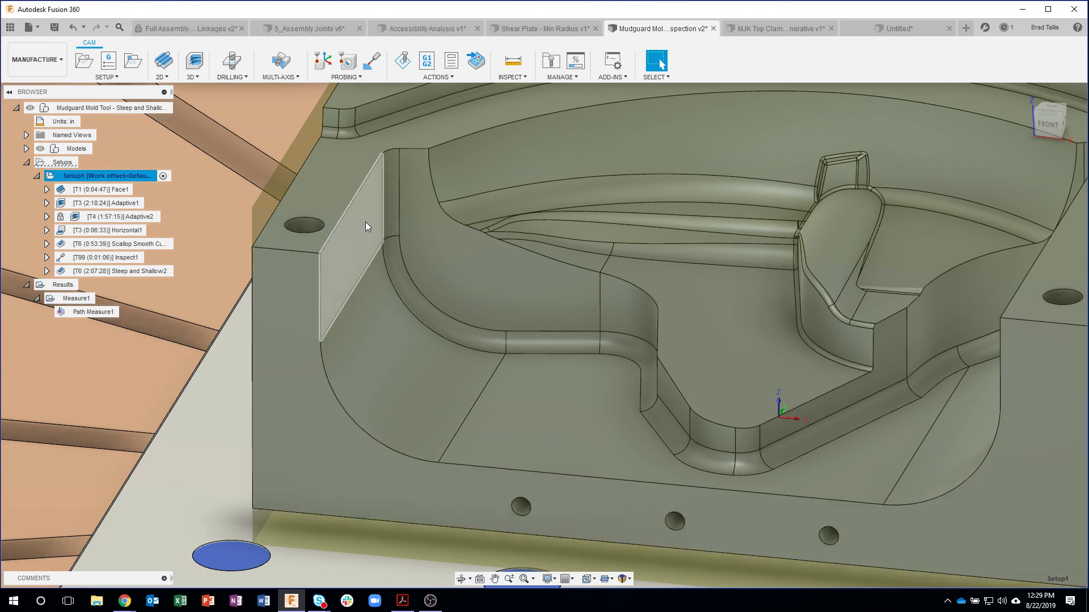
Step: Review the available 3D milling strategies and display the Steep and Shallow2 toolpath in the mold cavity for close inspection
left_click(190, 78)
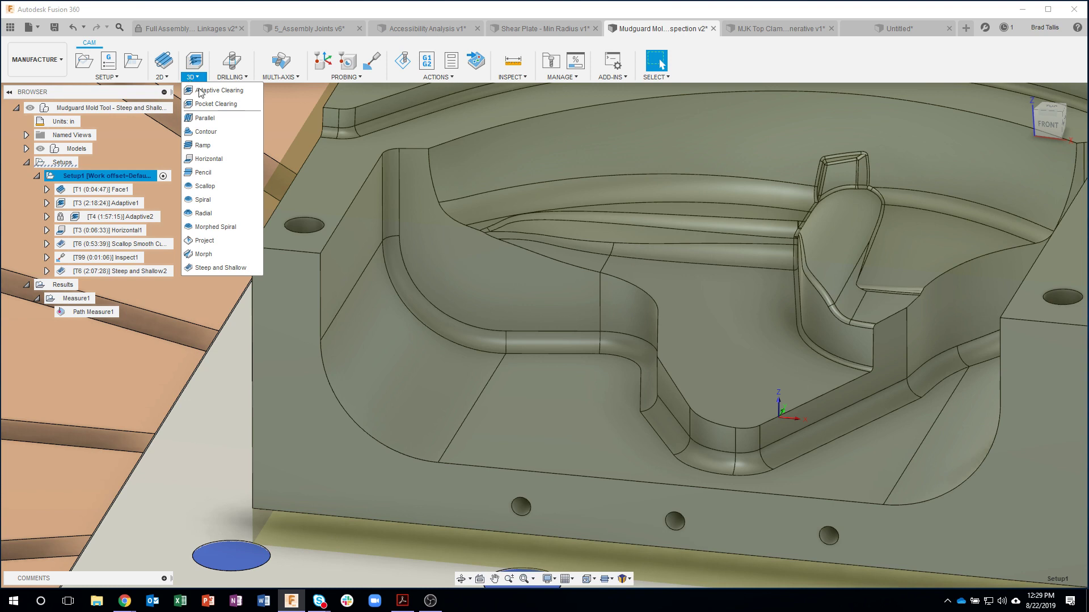
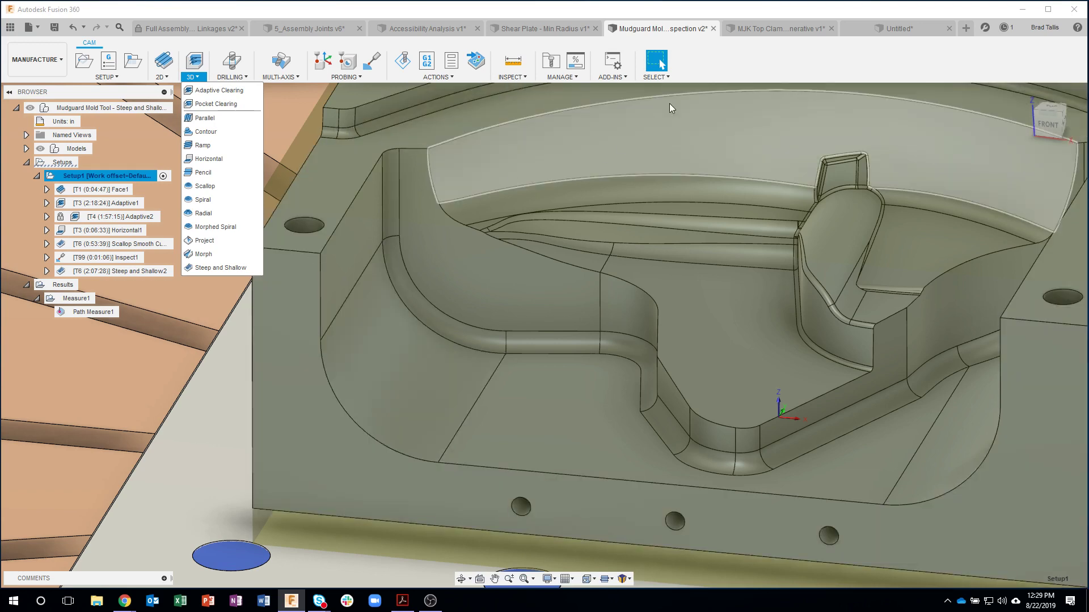
left_click(119, 271)
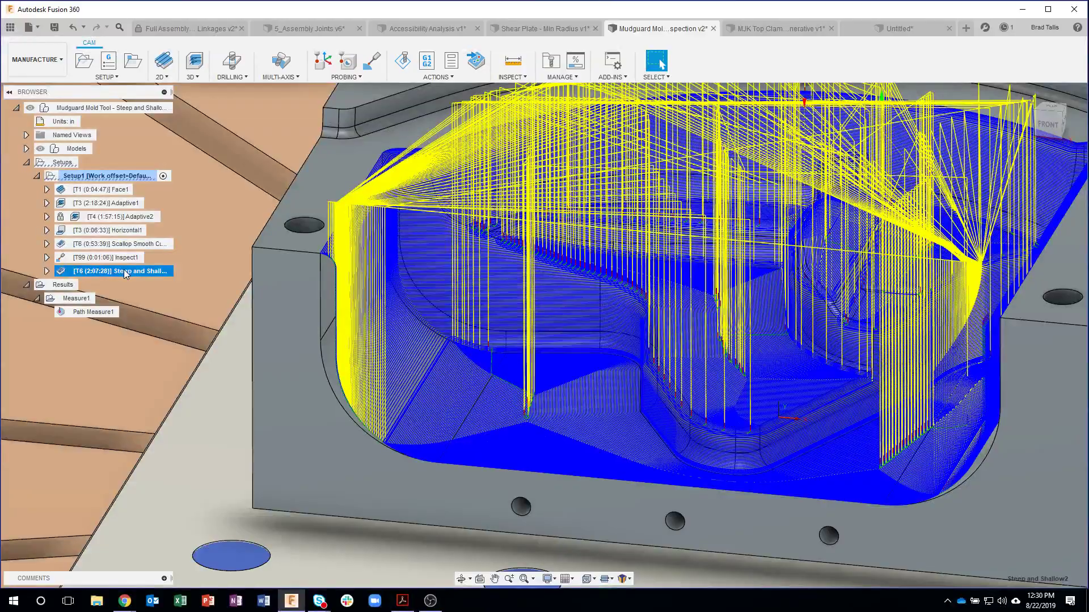
middle_click_drag(173, 276, 609, 504, "shift")
scroll(341, 229, "up", 5)
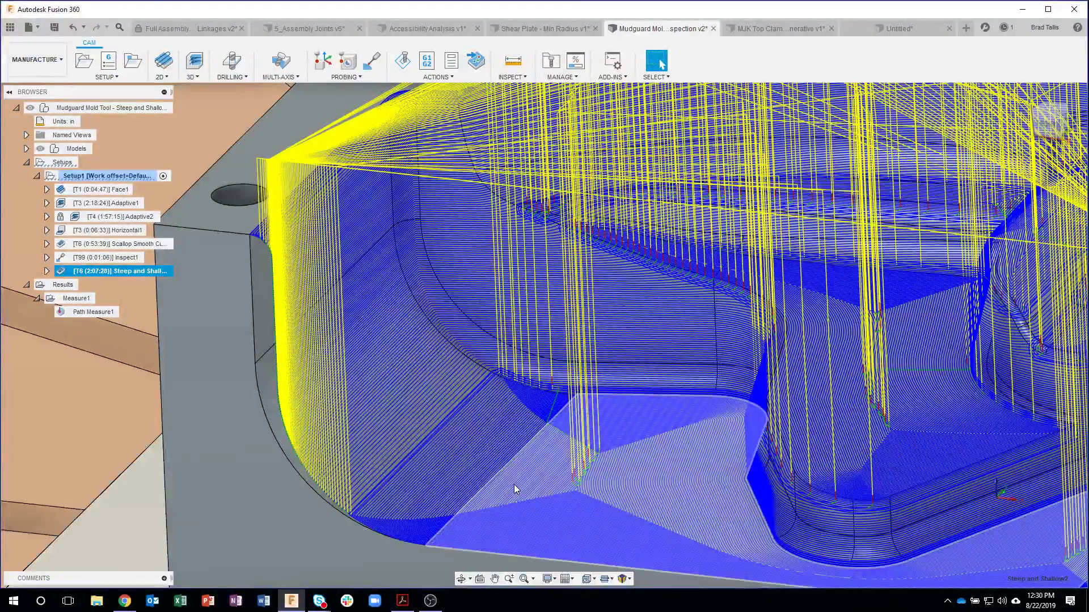
Step: Open the Steep and Shallow2 operation for editing and review its tool, machining boundary geometry and passes settings
middle_click_drag(317, 533, 406, 455, "shift")
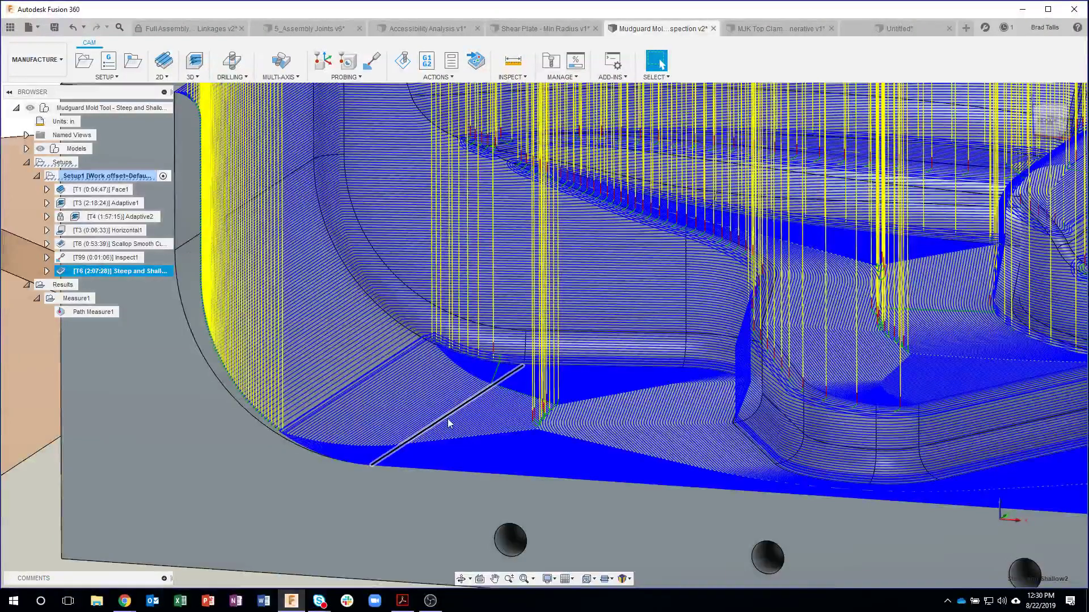
scroll(439, 423, "down", 6)
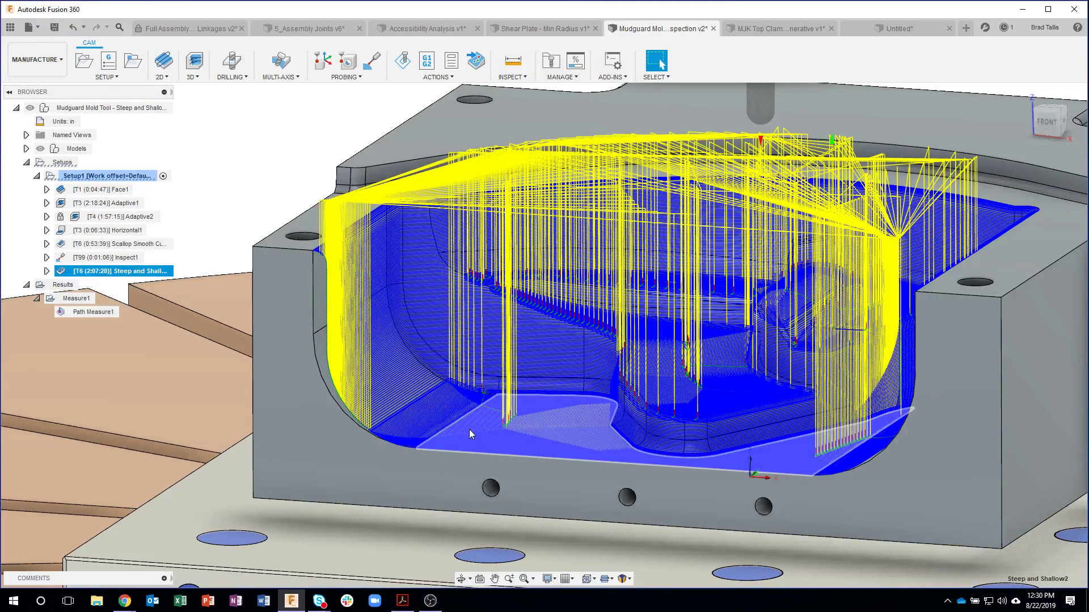
right_click(124, 277)
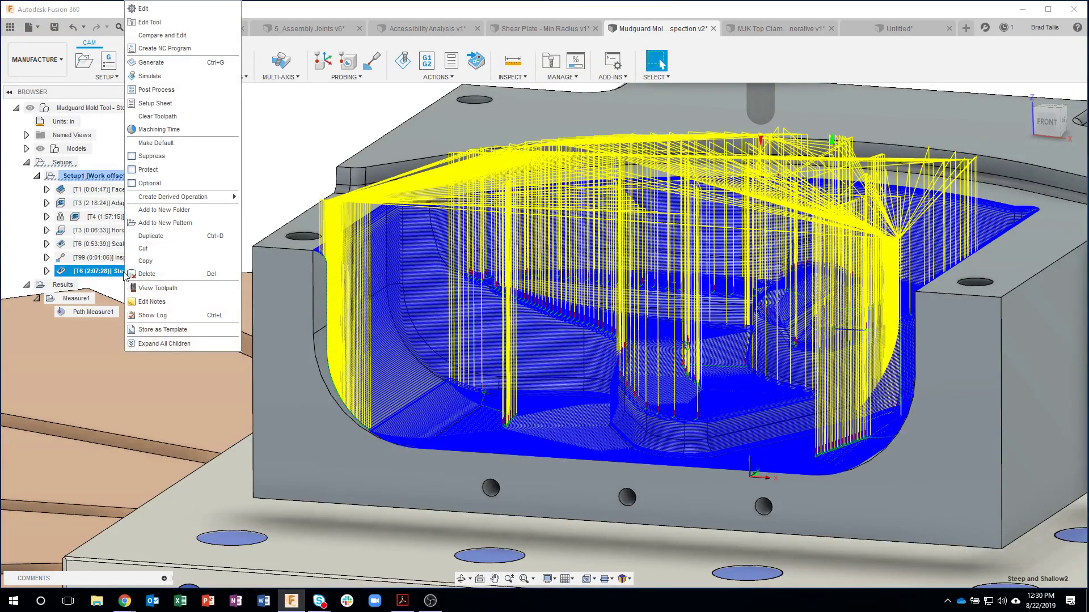
left_click(152, 13)
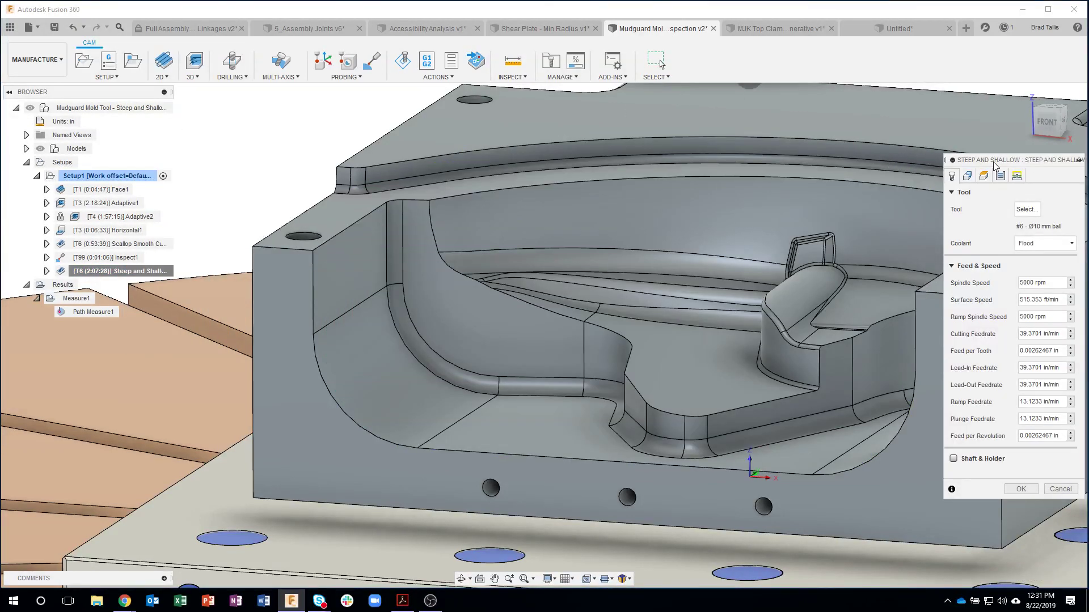
left_click_drag(1014, 163, 933, 121)
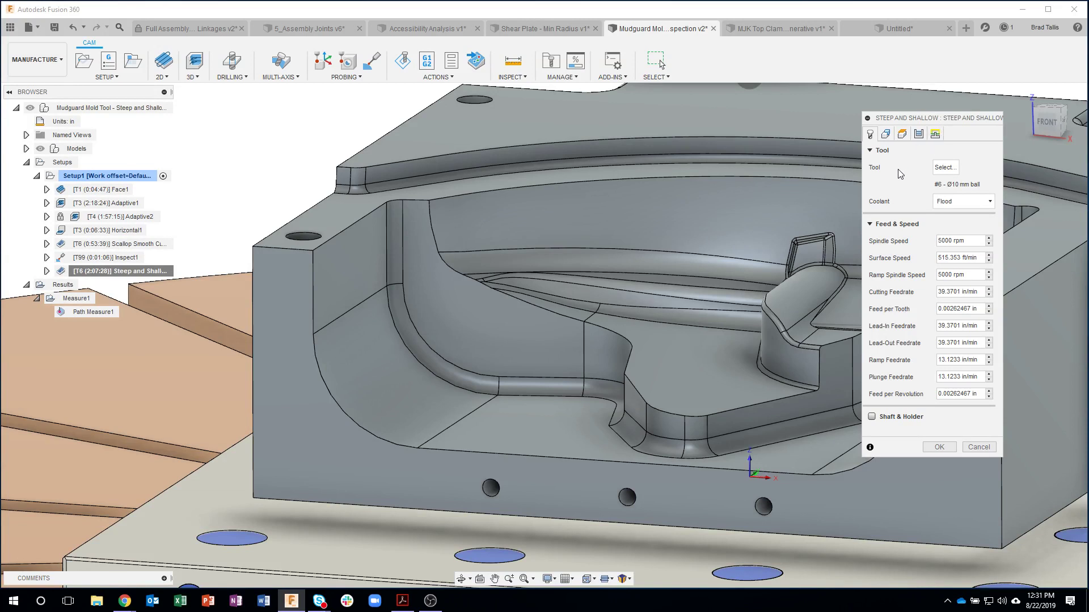
left_click(885, 135)
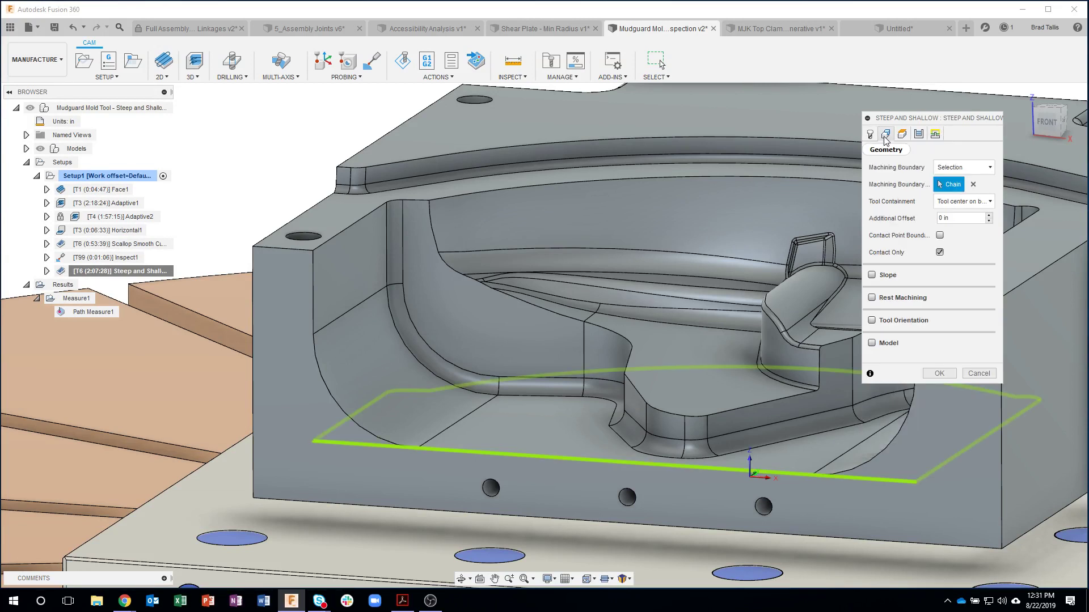
left_click(918, 136)
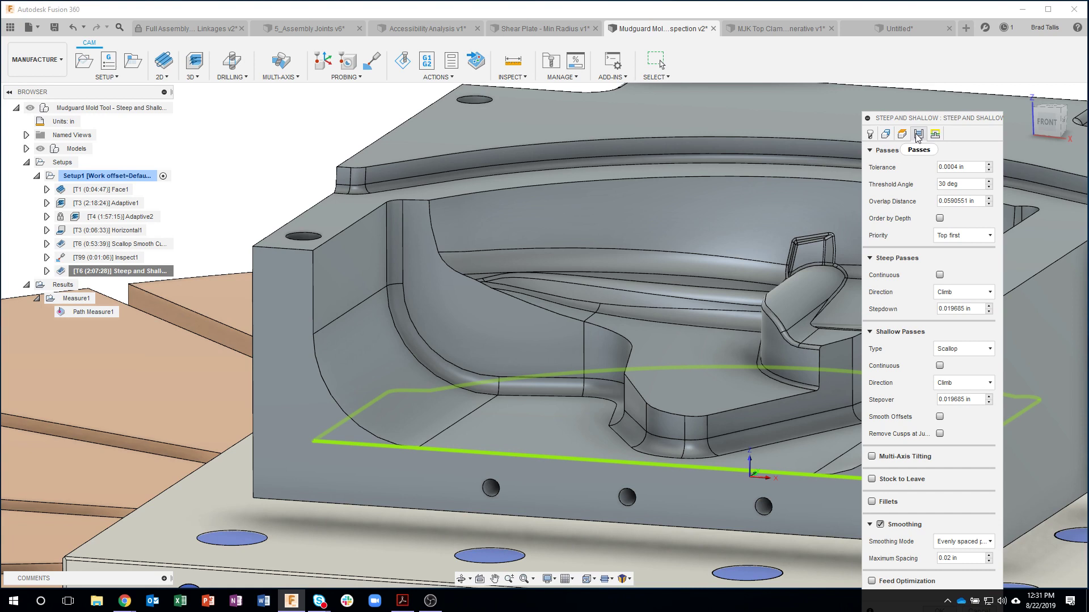
left_click_drag(943, 123, 938, 60)
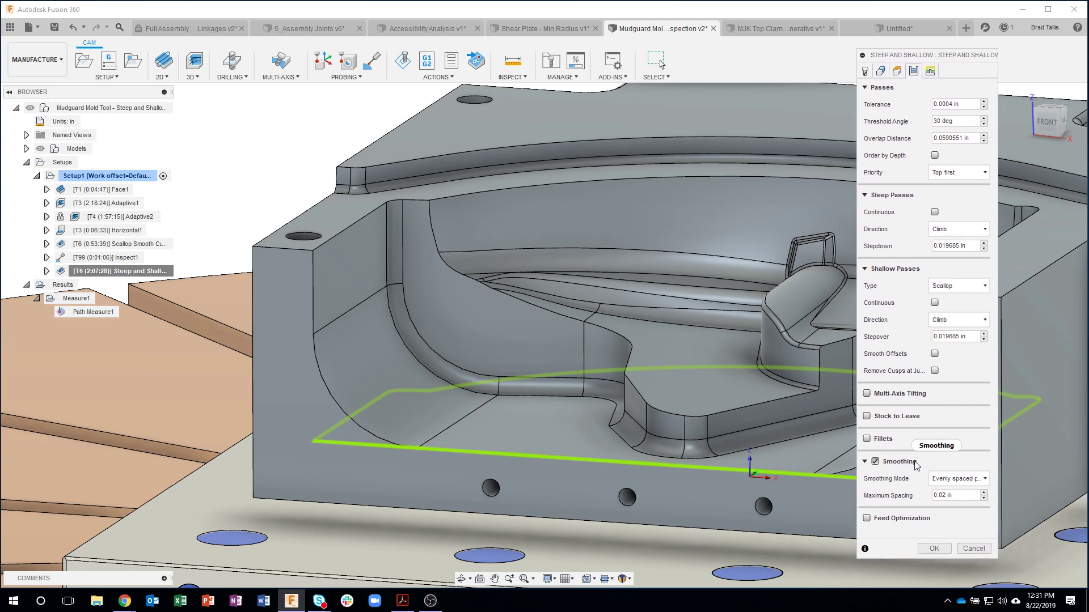
Step: Examine the Smoothing description and the available Smoothing Mode options for the Steep and Shallow passes
mouse_move(916, 465)
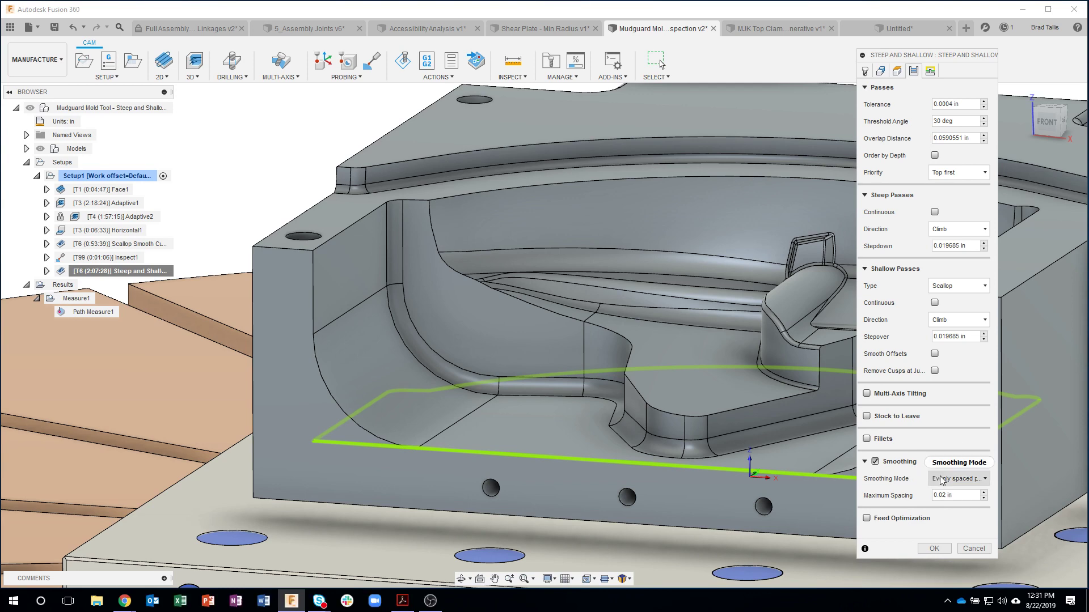
mouse_move(941, 480)
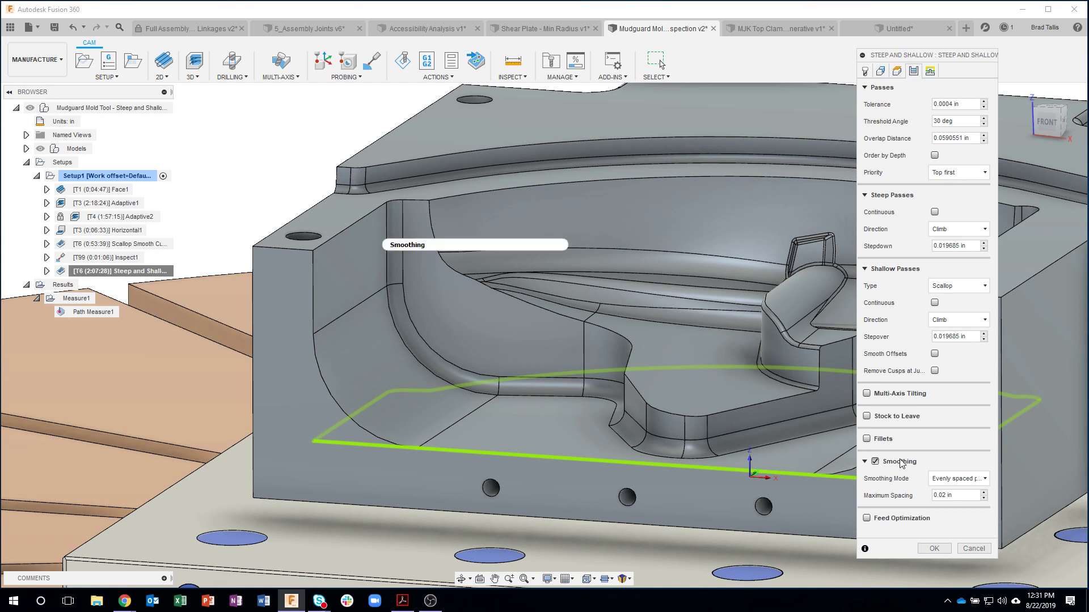
mouse_move(902, 463)
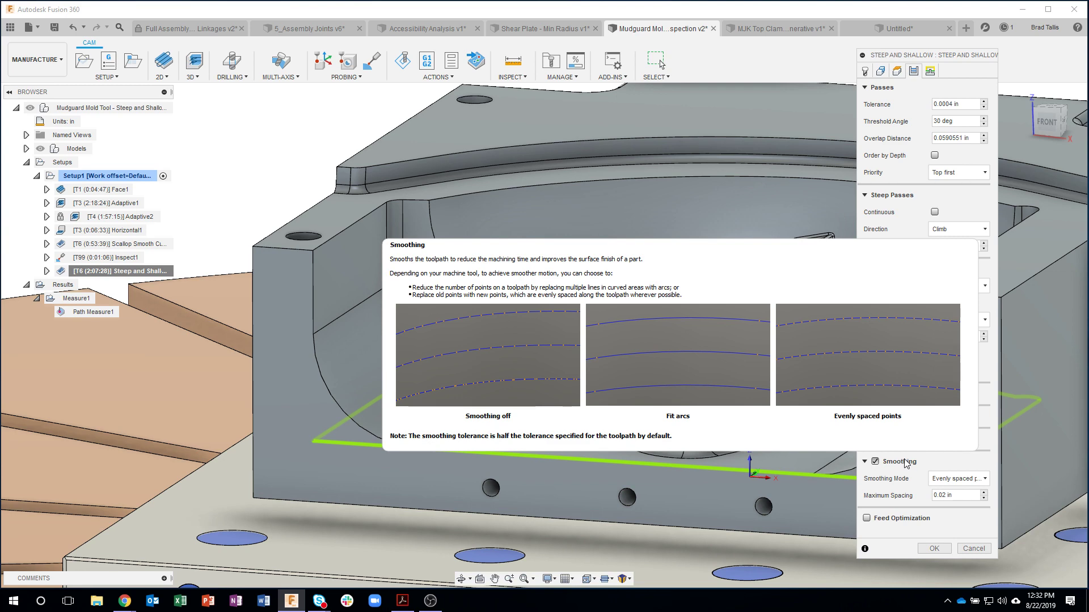
left_click(950, 480)
mouse_move(965, 483)
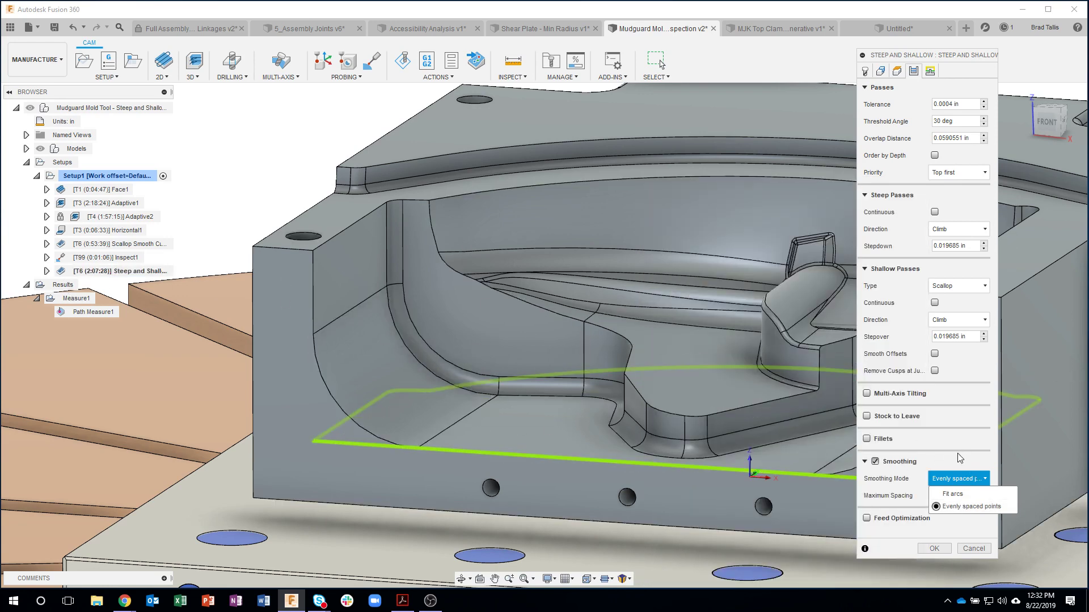
mouse_move(962, 462)
mouse_move(940, 462)
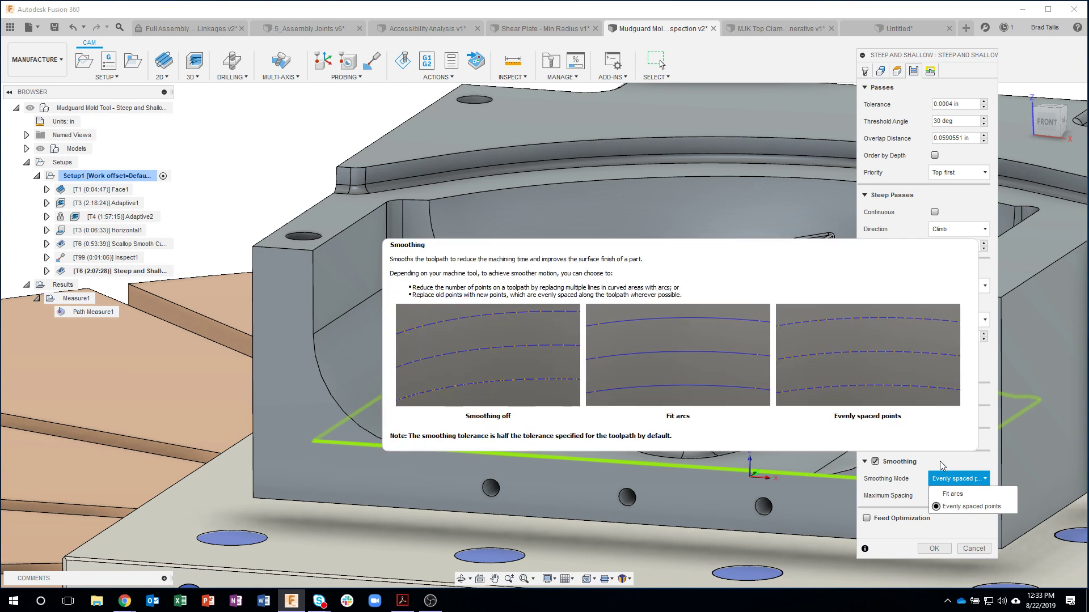